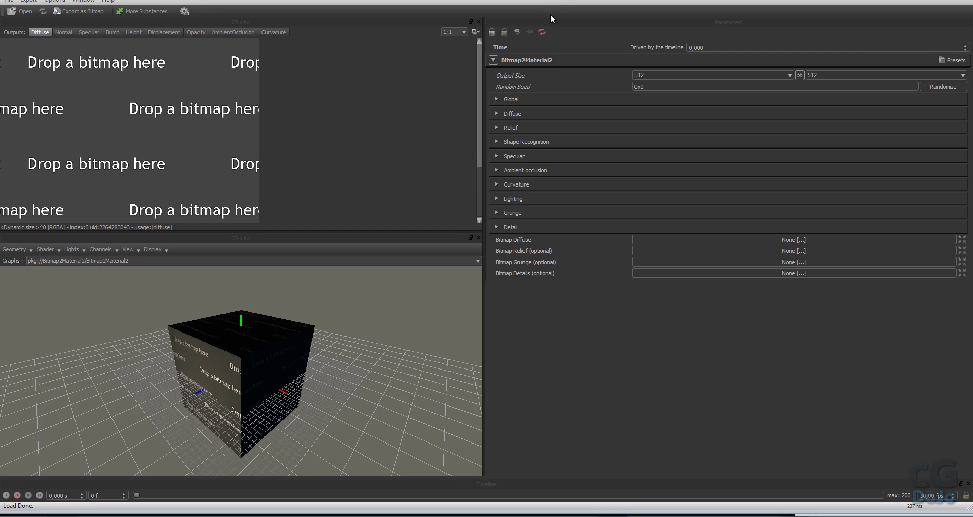
Drop textureSquare.png from the desktop onto the 2D view as the Bitmap Diffuse input
{"action": "left_click_drag", "start_coordinate": [241, 5], "coordinate": [366, 31]}
{"action": "left_click", "coordinate": [68, 477]}
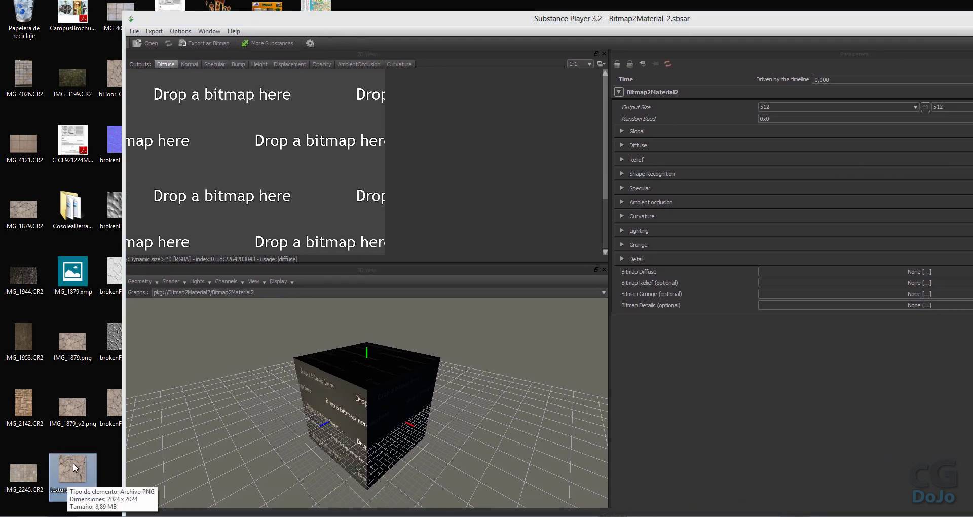
{"action": "left_click", "coordinate": [72, 467]}
{"action": "left_click_drag", "start_coordinate": [69, 466], "coordinate": [206, 202]}
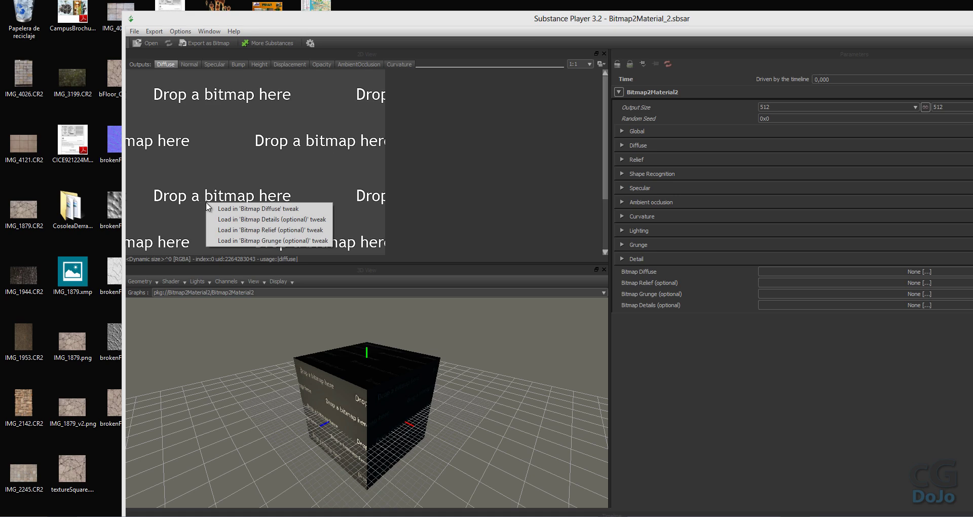
{"action": "left_click", "coordinate": [246, 209]}
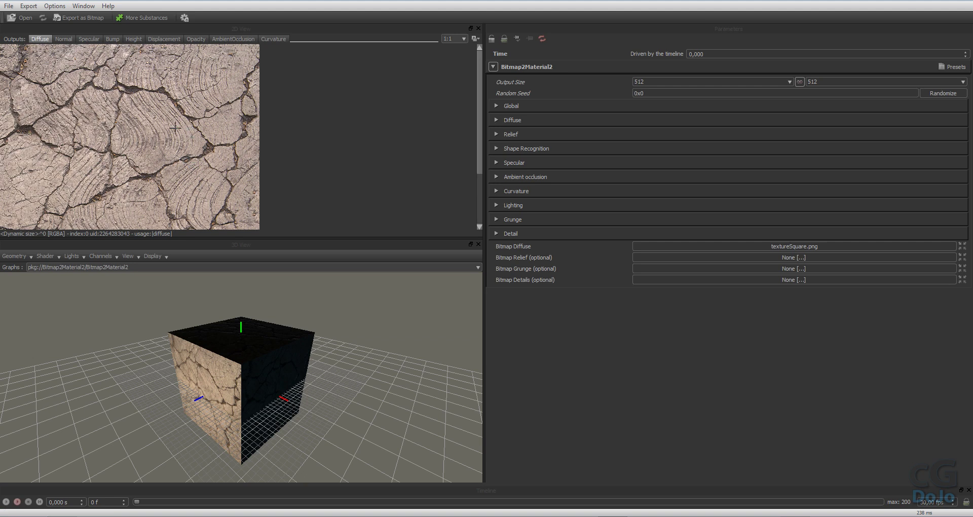
Set Output Size to 1024, briefly trying 2048 before returning to 1024
{"action": "left_click", "coordinate": [696, 80]}
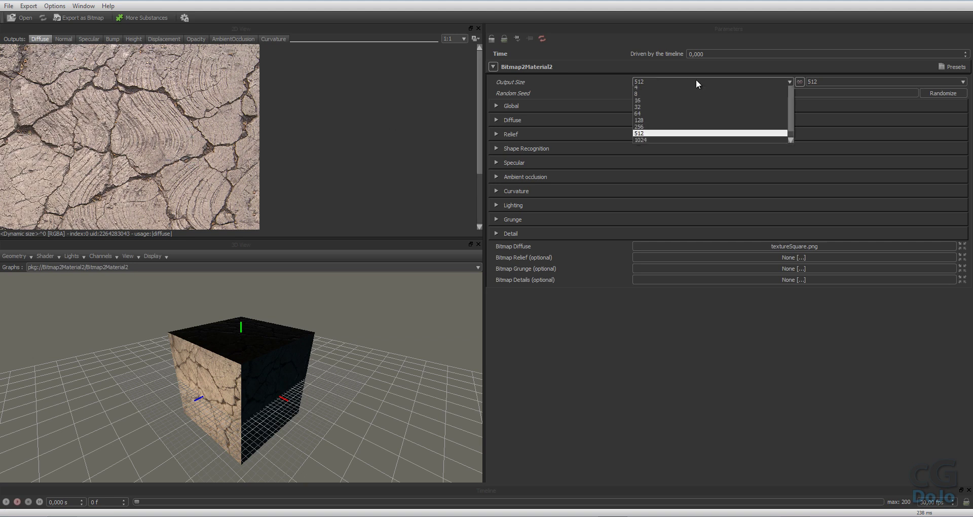
{"action": "left_click", "coordinate": [598, 75]}
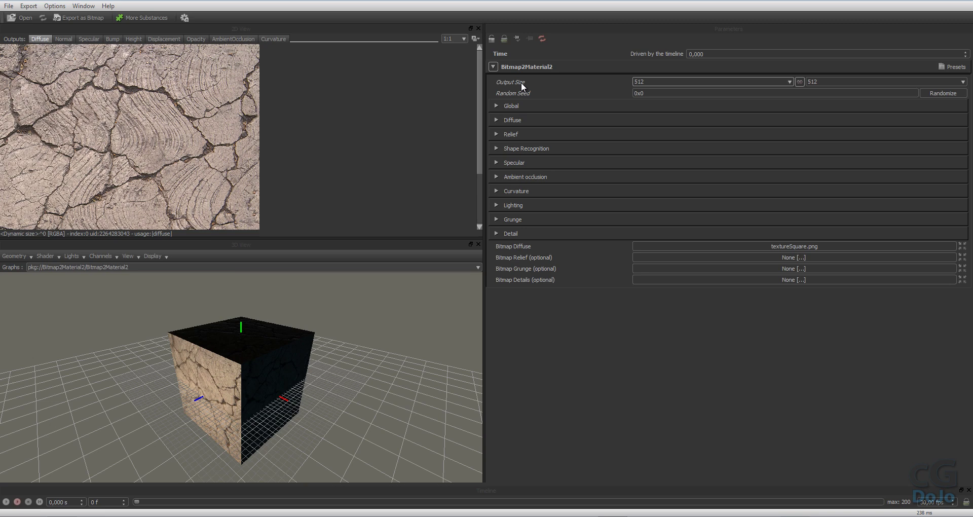
{"action": "left_click", "coordinate": [756, 81]}
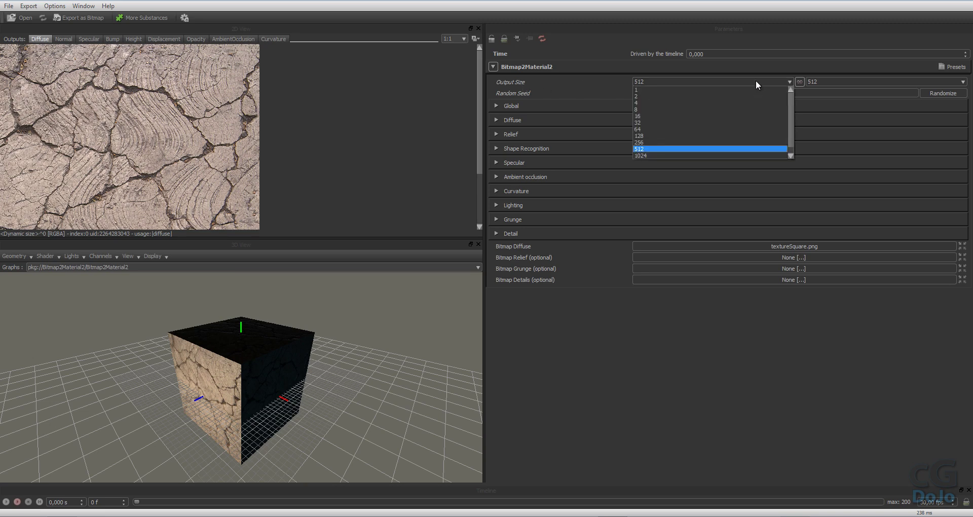
{"action": "left_click", "coordinate": [722, 155]}
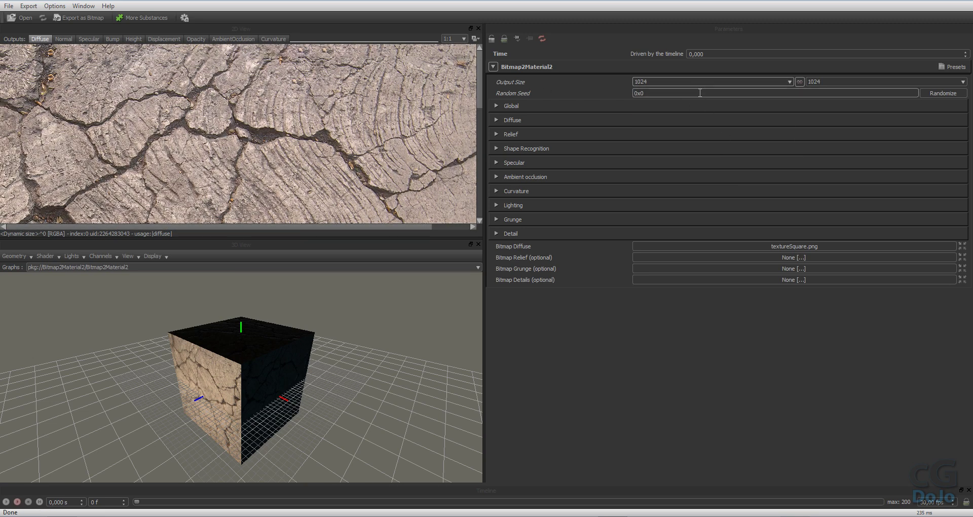
{"action": "left_click", "coordinate": [789, 82]}
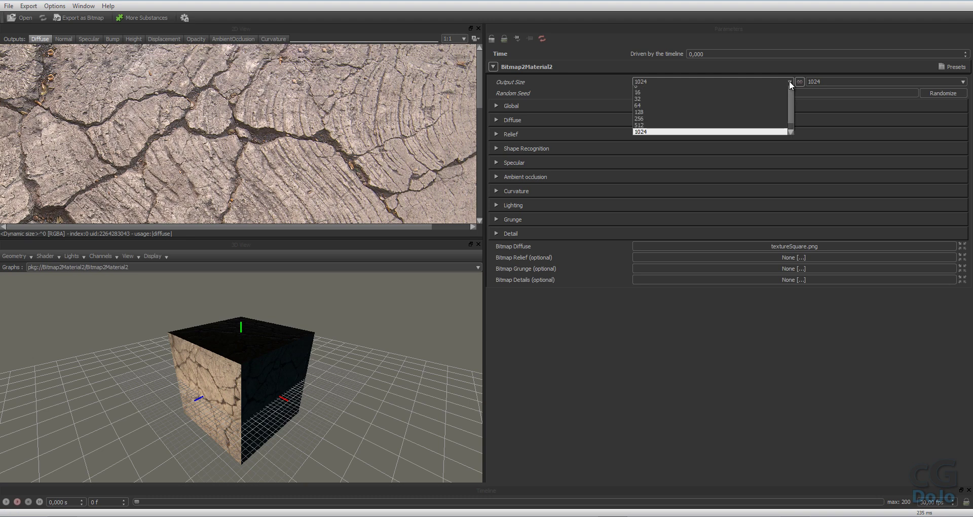
{"action": "left_click", "coordinate": [789, 81]}
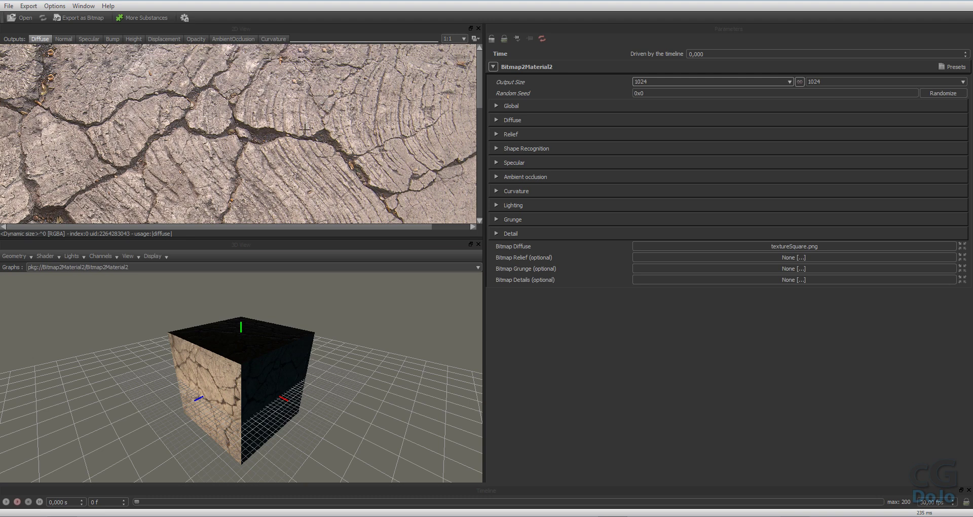
{"action": "left_click", "coordinate": [679, 82]}
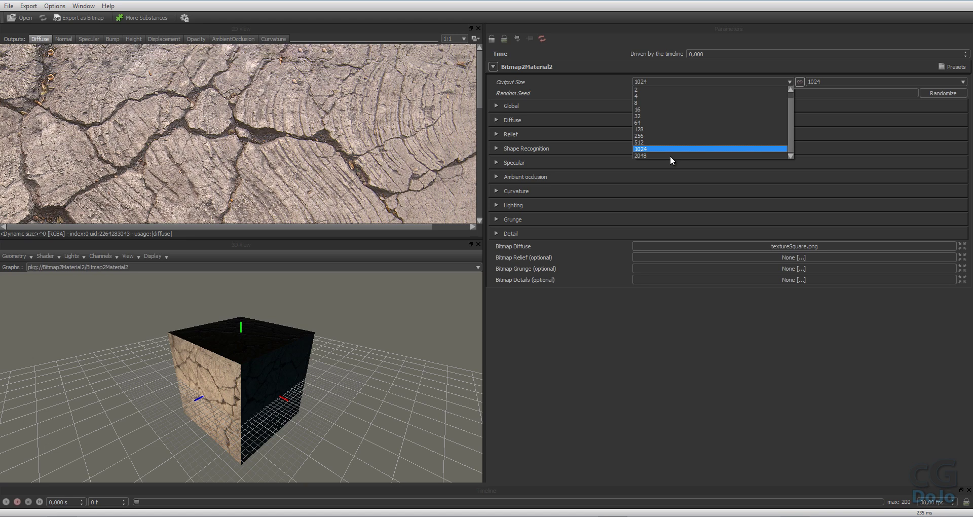
{"action": "left_click", "coordinate": [669, 155]}
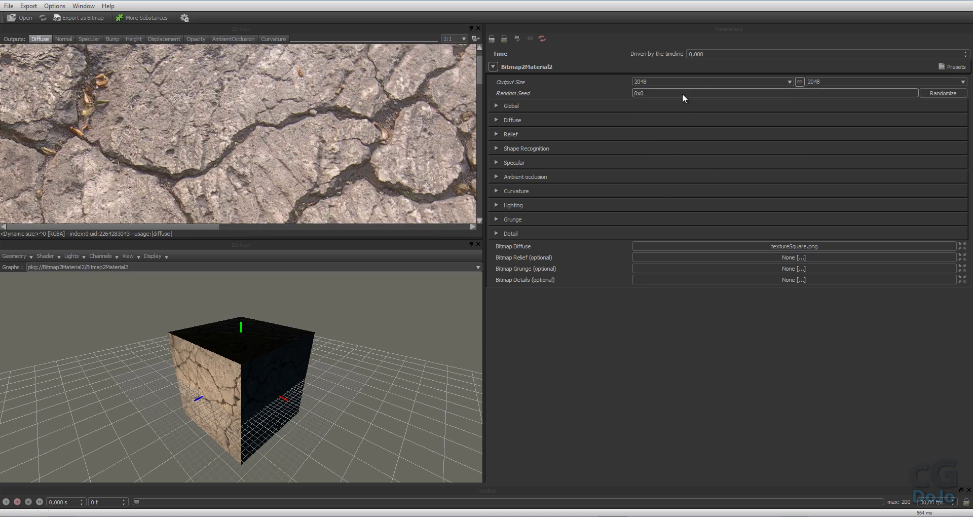
{"action": "left_click", "coordinate": [712, 81]}
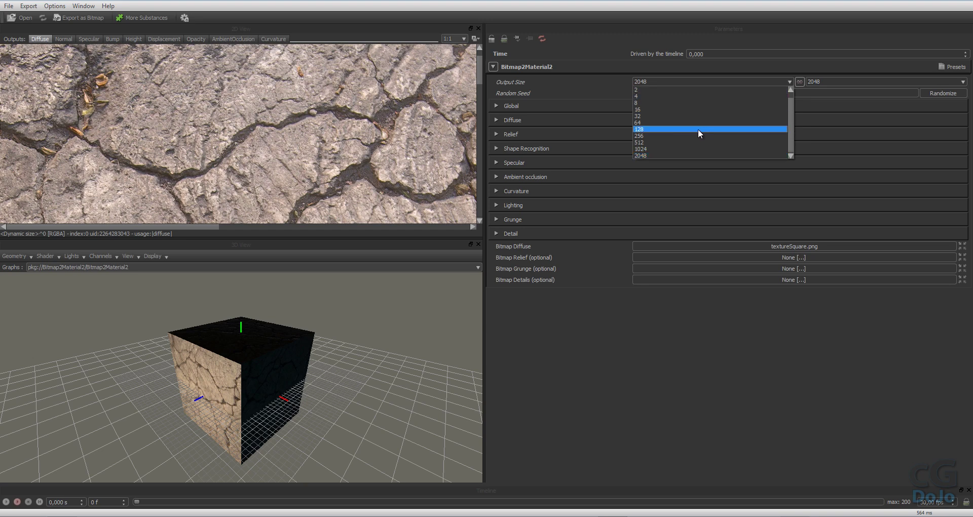
{"action": "left_click", "coordinate": [697, 154]}
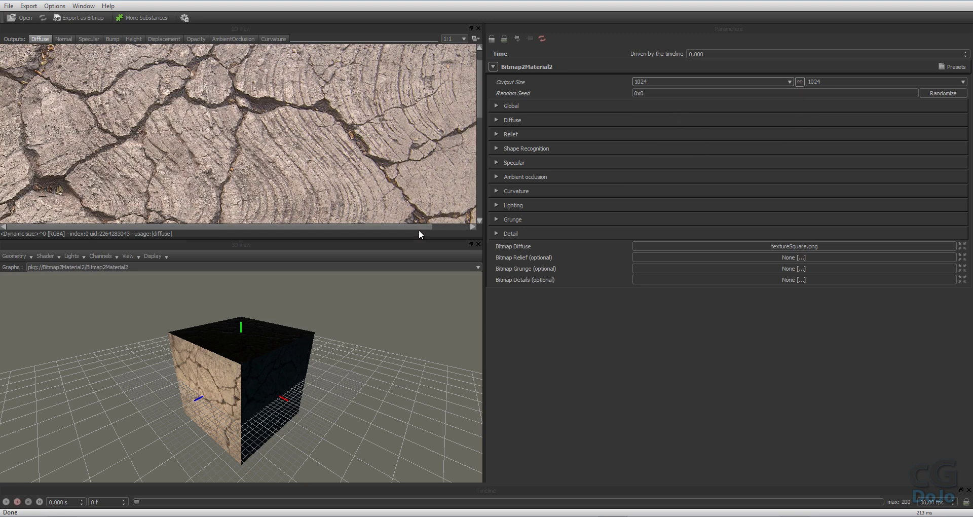
{"action": "left_click_drag", "start_coordinate": [308, 329], "coordinate": [284, 364]}
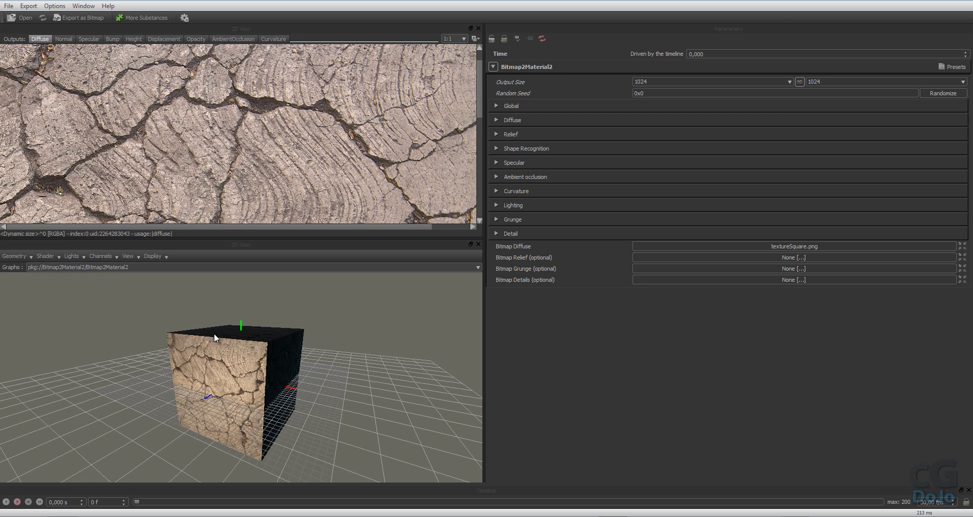
Orbit the 3D view in close so the cube's cracked face fills the preview
{"action": "left_click_drag", "start_coordinate": [277, 348], "coordinate": [298, 368]}
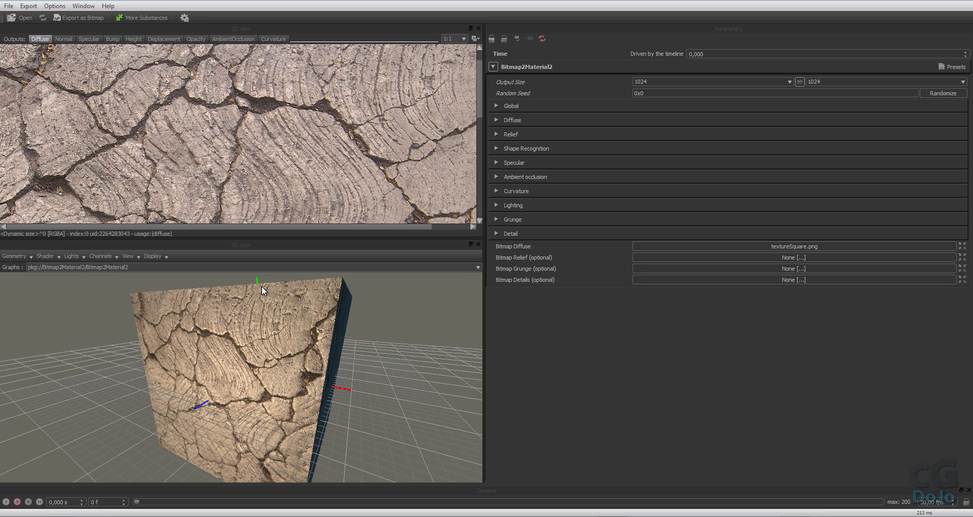
Switch the preview shape to a cylinder and orbit around it
{"action": "left_click", "coordinate": [26, 255]}
{"action": "mouse_move", "coordinate": [36, 274]}
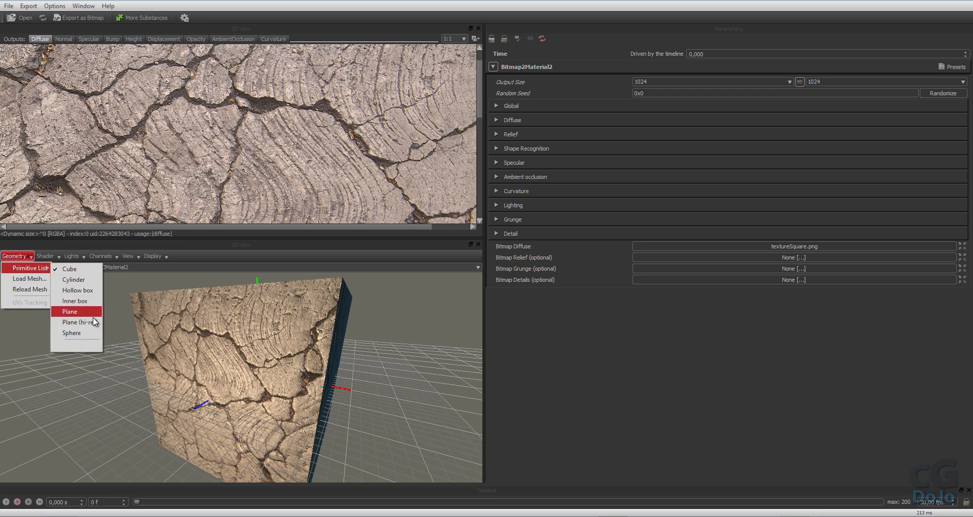
{"action": "left_click", "coordinate": [81, 280]}
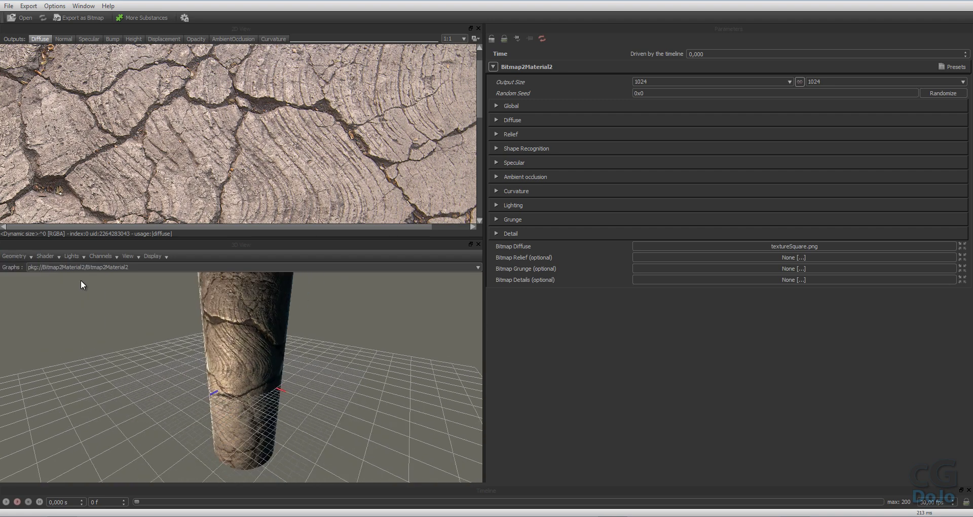
{"action": "left_click_drag", "start_coordinate": [205, 326], "coordinate": [252, 326]}
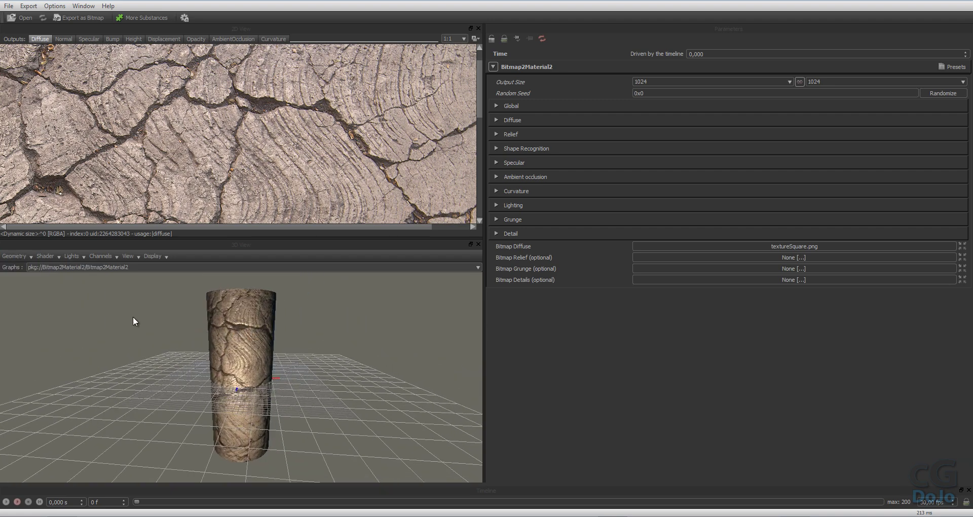
Return the preview shape to the cube and zoom in on its textured face
{"action": "left_click", "coordinate": [26, 257]}
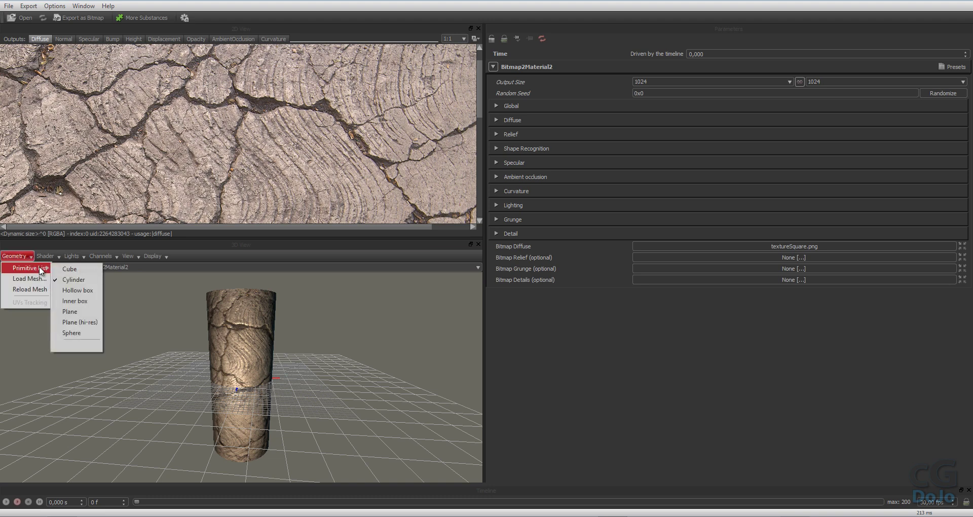
{"action": "left_click", "coordinate": [71, 269]}
{"action": "left_click_drag", "start_coordinate": [94, 274], "coordinate": [220, 394]}
{"action": "scroll", "coordinate": [254, 370], "scroll_direction": "up", "scroll_amount": 5}
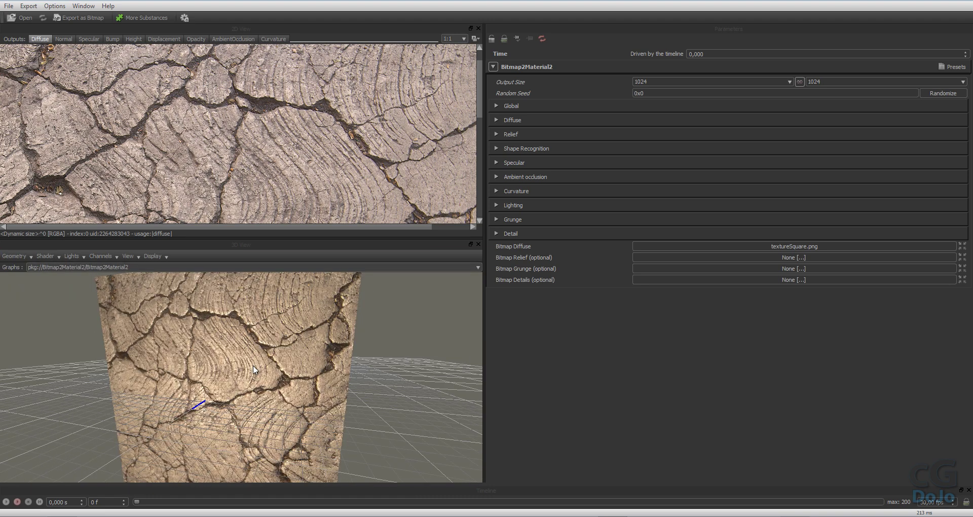
{"action": "left_click", "coordinate": [51, 256]}
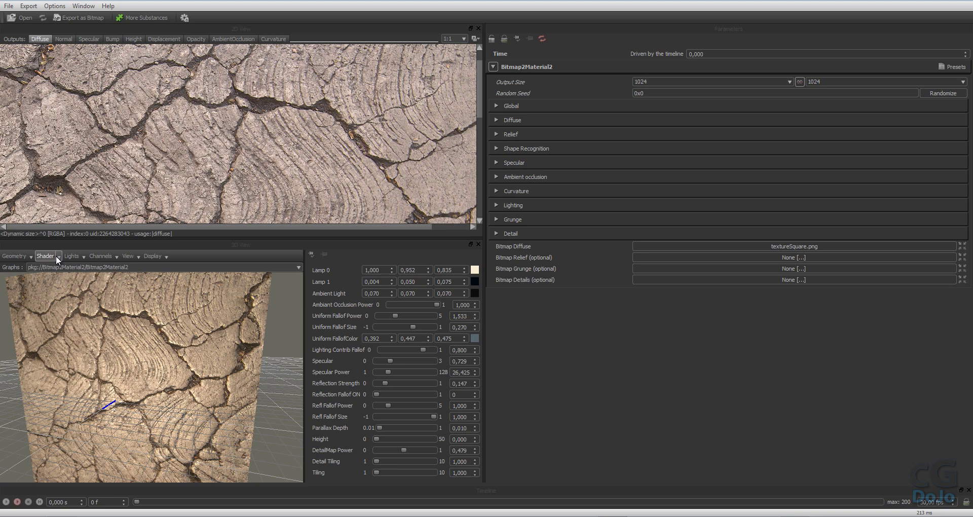
{"action": "left_click", "coordinate": [58, 256]}
{"action": "mouse_move", "coordinate": [71, 267]}
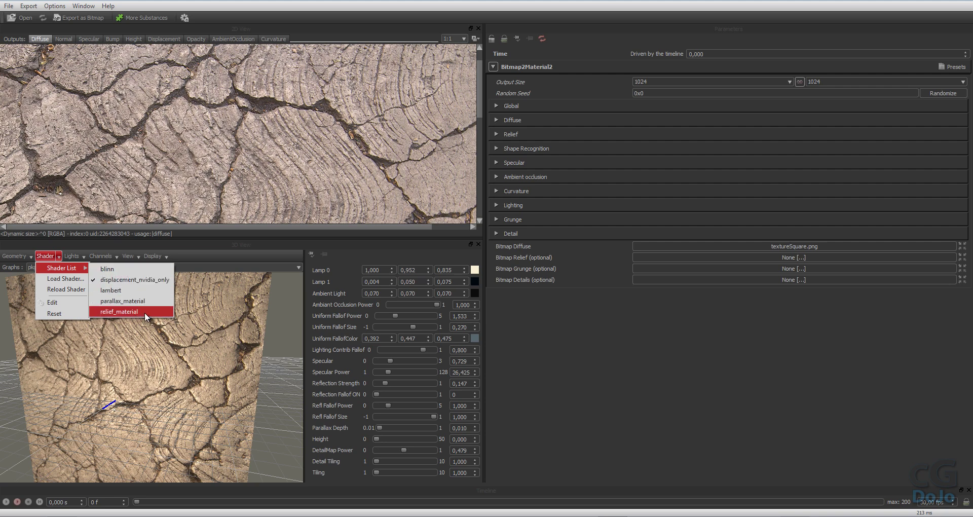
{"action": "left_click", "coordinate": [143, 288]}
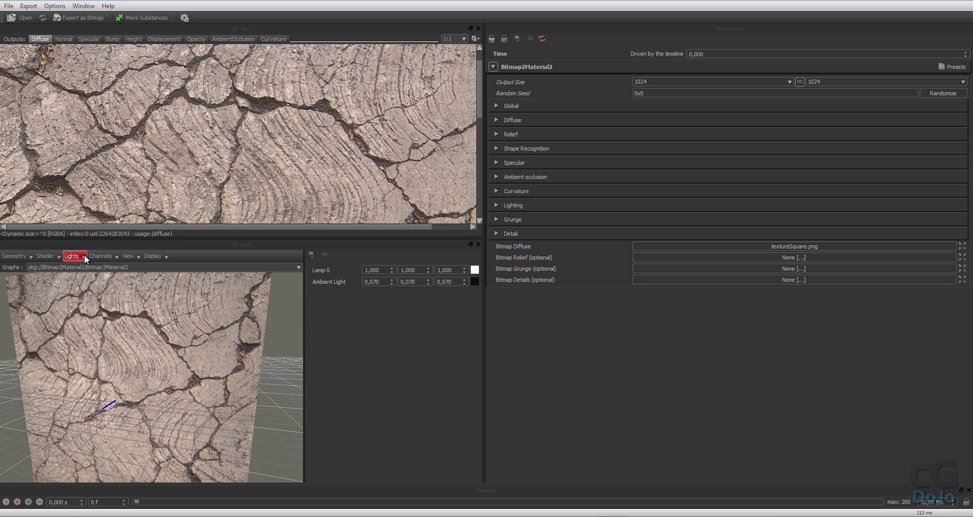
{"action": "left_click", "coordinate": [45, 256]}
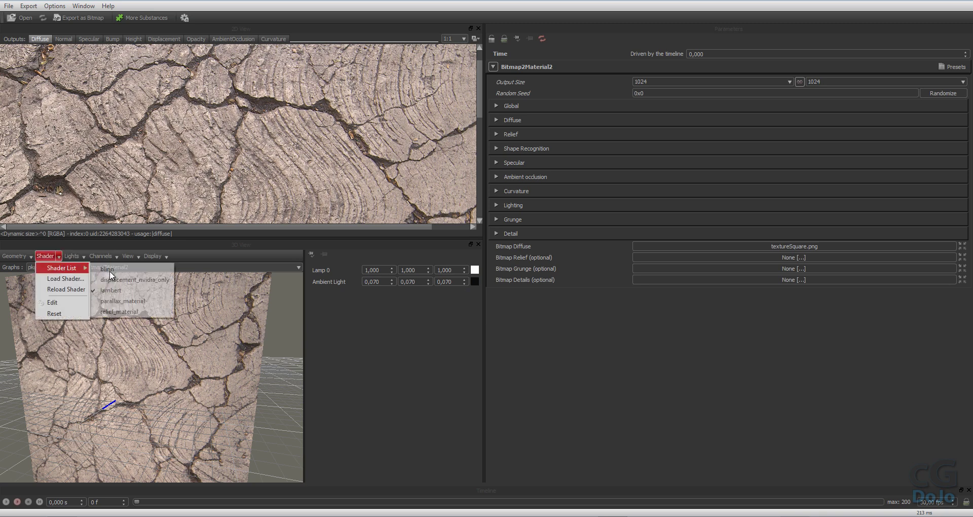
{"action": "left_click", "coordinate": [135, 283]}
{"action": "left_click_drag", "start_coordinate": [170, 315], "coordinate": [192, 340]}
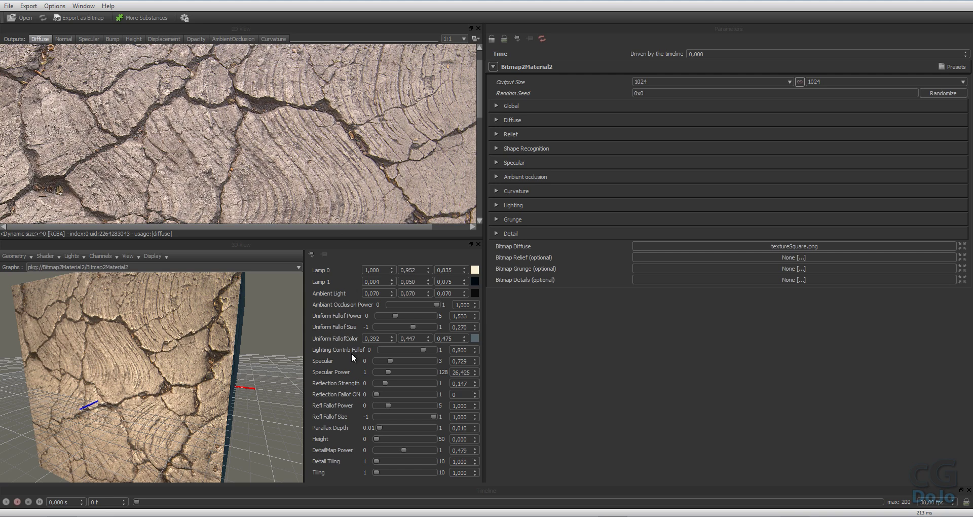
Raise the preview Tiling to 2,485, undoing a stray Specular Power change
{"action": "left_click_drag", "start_coordinate": [200, 358], "coordinate": [228, 361]}
{"action": "left_click", "coordinate": [388, 372]}
{"action": "key", "text": "ctrl+z"}
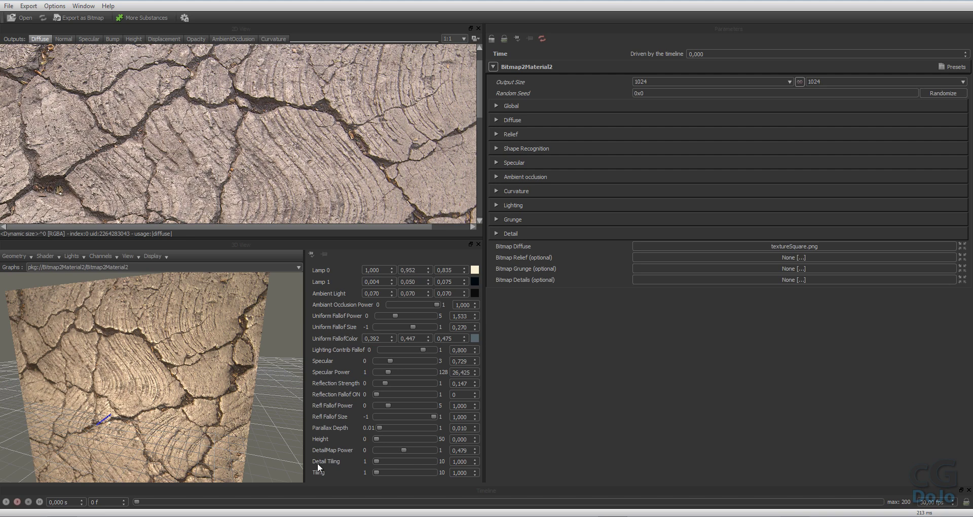
{"action": "left_click_drag", "start_coordinate": [196, 388], "coordinate": [391, 480]}
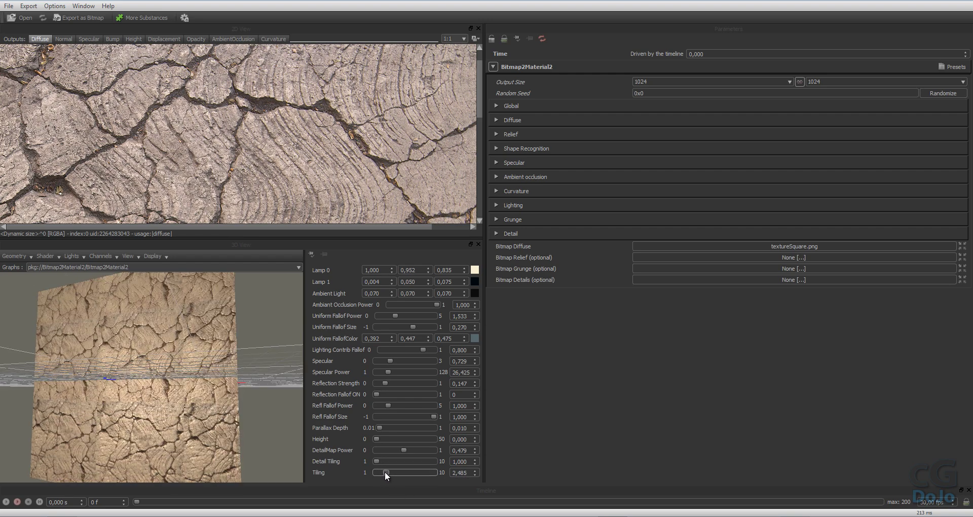
{"action": "left_click", "coordinate": [384, 472]}
{"action": "left_click_drag", "start_coordinate": [238, 456], "coordinate": [350, 444]}
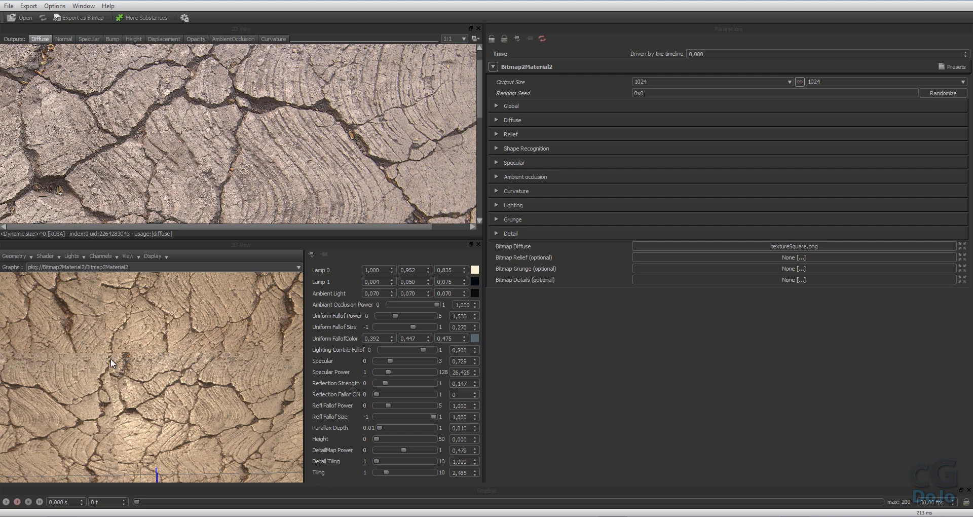
{"action": "left_click_drag", "start_coordinate": [111, 358], "coordinate": [186, 367]}
{"action": "scroll", "coordinate": [185, 365], "scroll_direction": "up", "scroll_amount": 5}
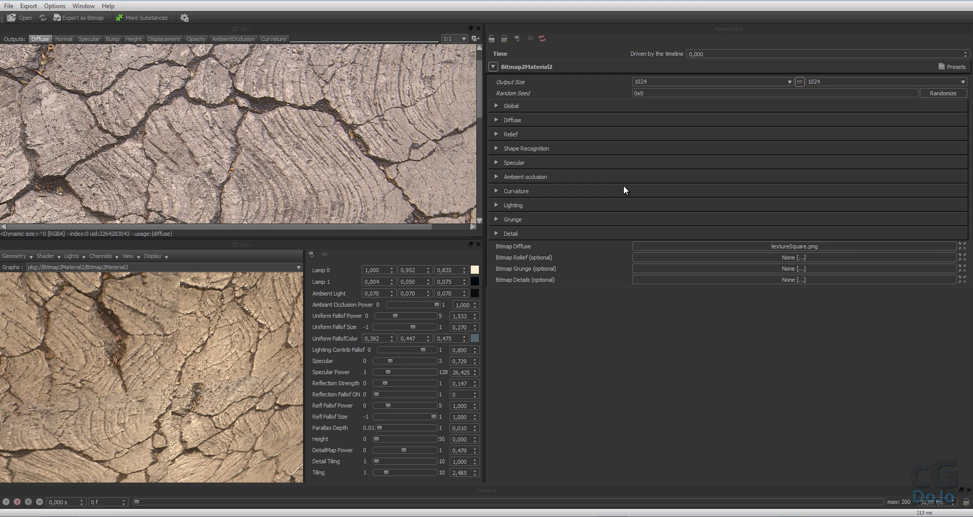
Expand the Global settings and set MakeItTile Method to Offset
{"action": "left_click", "coordinate": [497, 106]}
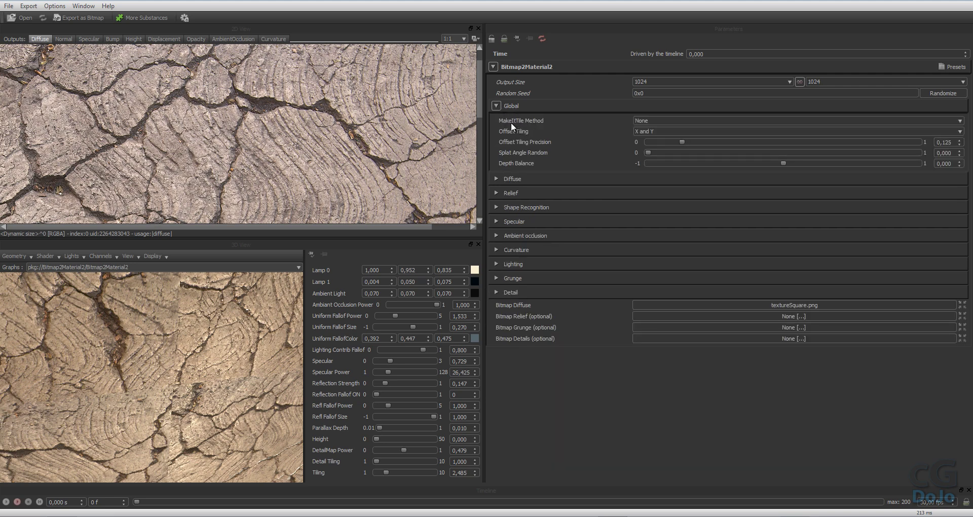
{"action": "left_click", "coordinate": [652, 121]}
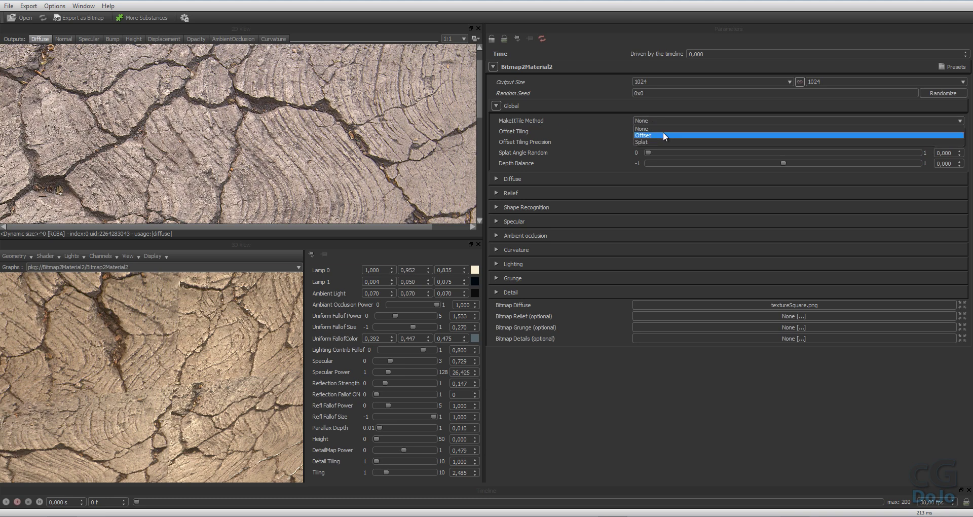
{"action": "left_click", "coordinate": [663, 135]}
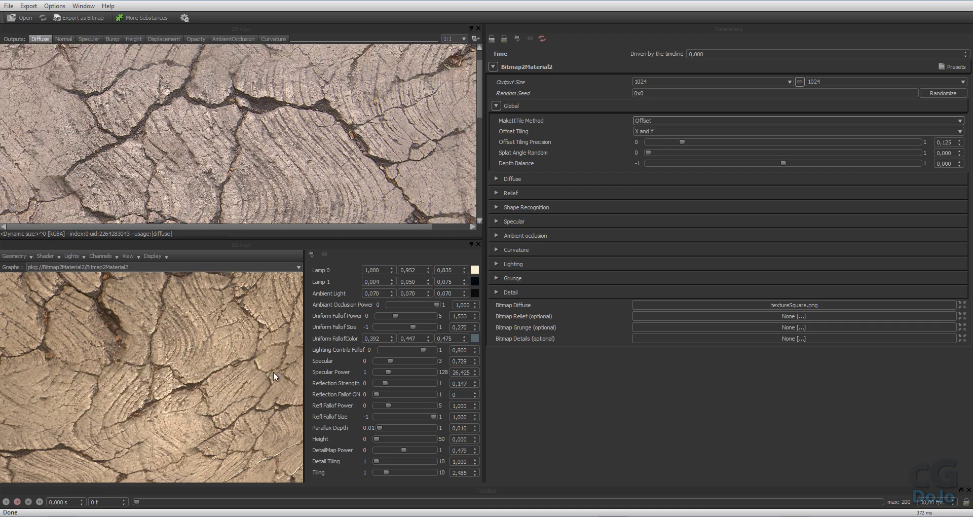
{"action": "scroll", "coordinate": [228, 381], "scroll_direction": "down", "scroll_amount": 3}
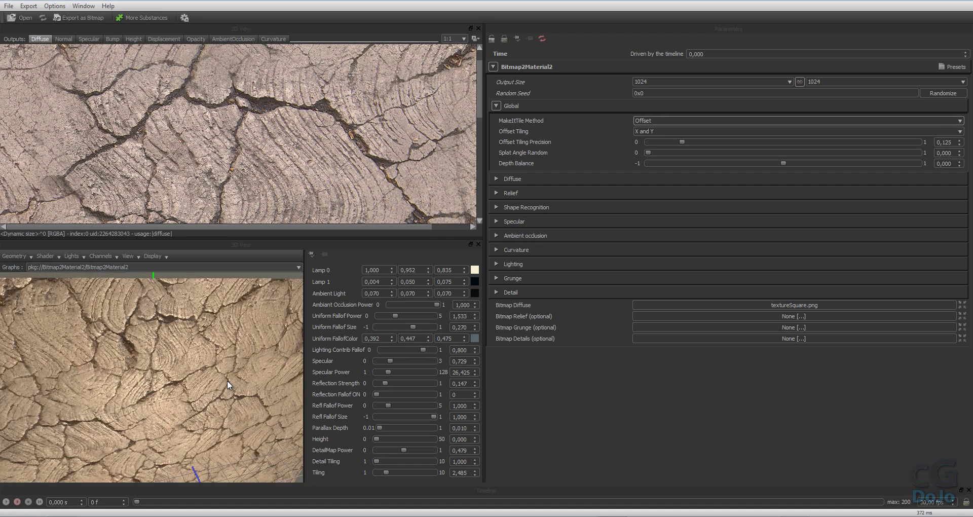
{"action": "left_click_drag", "start_coordinate": [227, 380], "coordinate": [187, 366]}
{"action": "scroll", "coordinate": [219, 387], "scroll_direction": "up", "scroll_amount": 5}
{"action": "scroll", "coordinate": [186, 367], "scroll_direction": "down", "scroll_amount": 3}
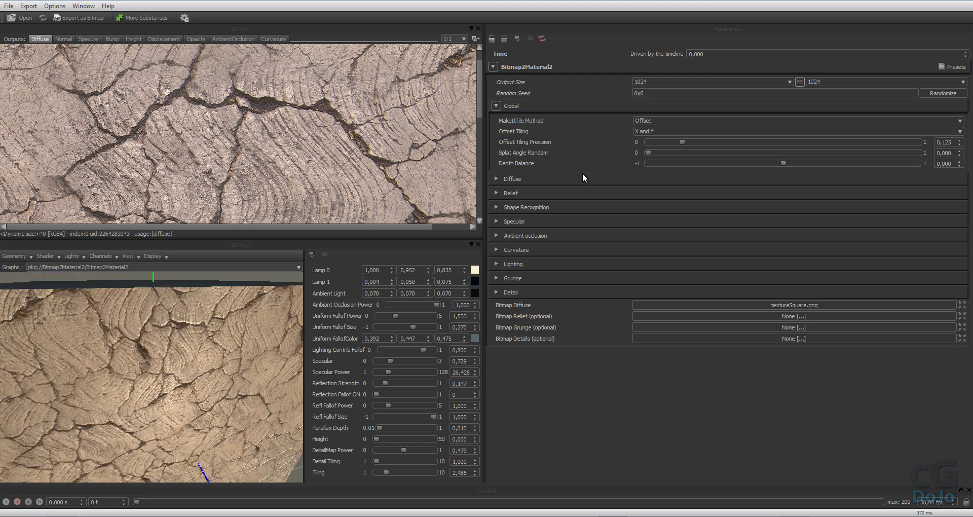
Switch the MakeItTile Method from Offset to Splat
{"action": "left_click", "coordinate": [639, 121]}
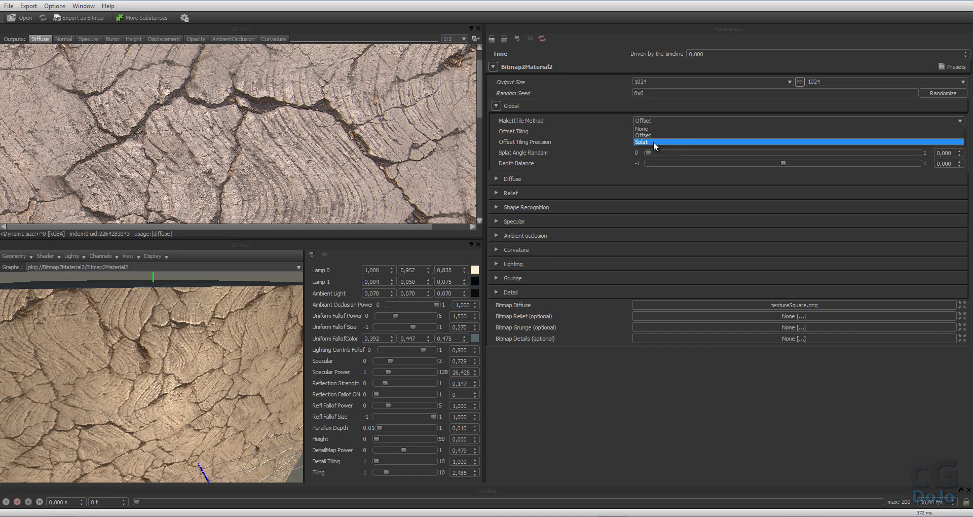
{"action": "left_click", "coordinate": [653, 142]}
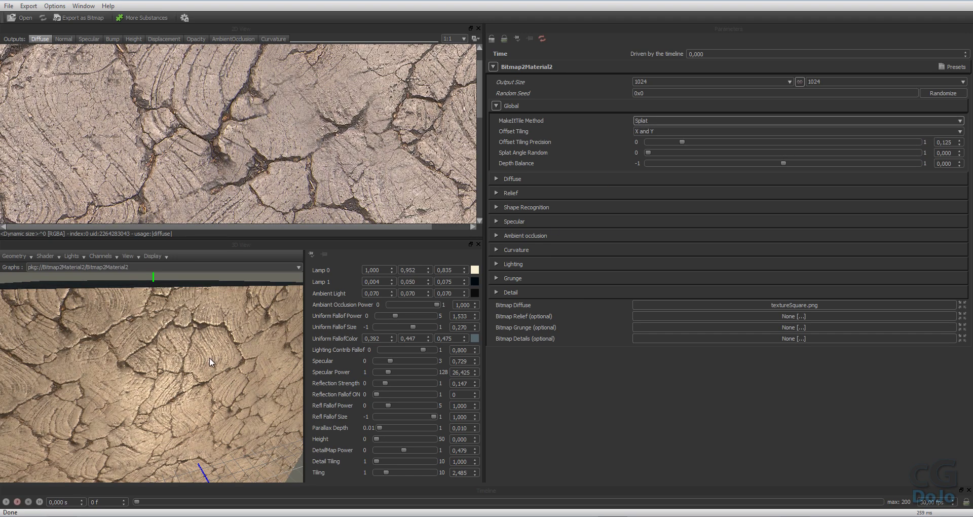
{"action": "left_click_drag", "start_coordinate": [209, 357], "coordinate": [223, 310]}
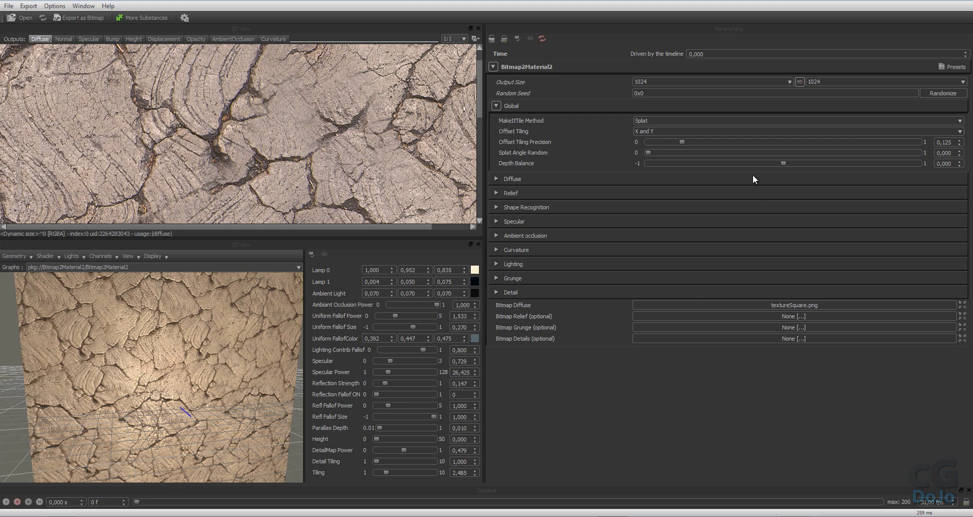
Try Offset Tiling set to X only, then Y only
{"action": "left_click", "coordinate": [652, 131]}
{"action": "left_click", "coordinate": [651, 142]}
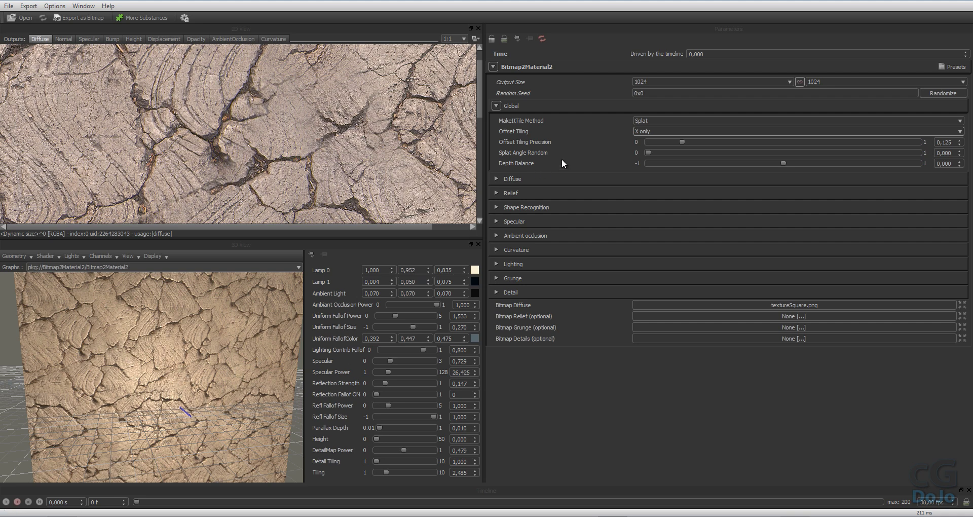
{"action": "scroll", "coordinate": [153, 385], "scroll_direction": "up", "scroll_amount": 6}
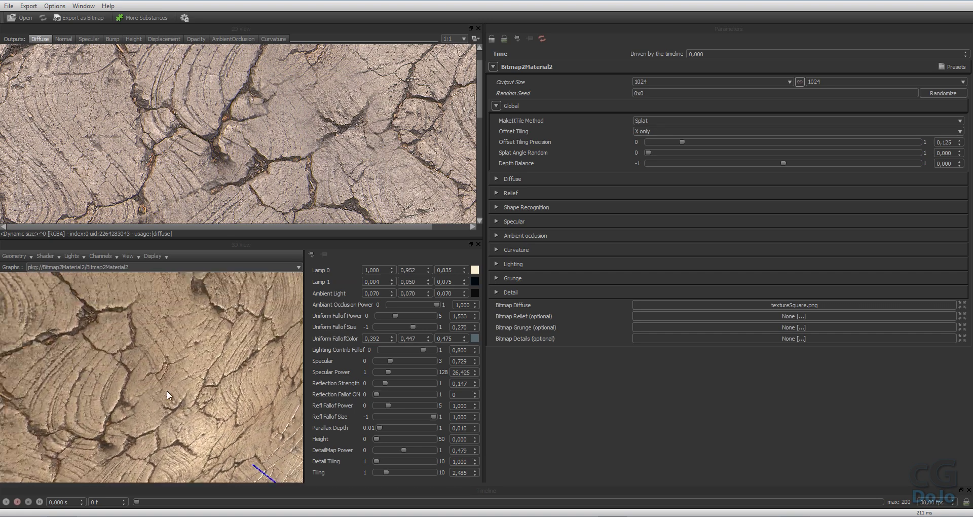
{"action": "left_click_drag", "start_coordinate": [167, 393], "coordinate": [152, 333]}
{"action": "left_click", "coordinate": [654, 128]}
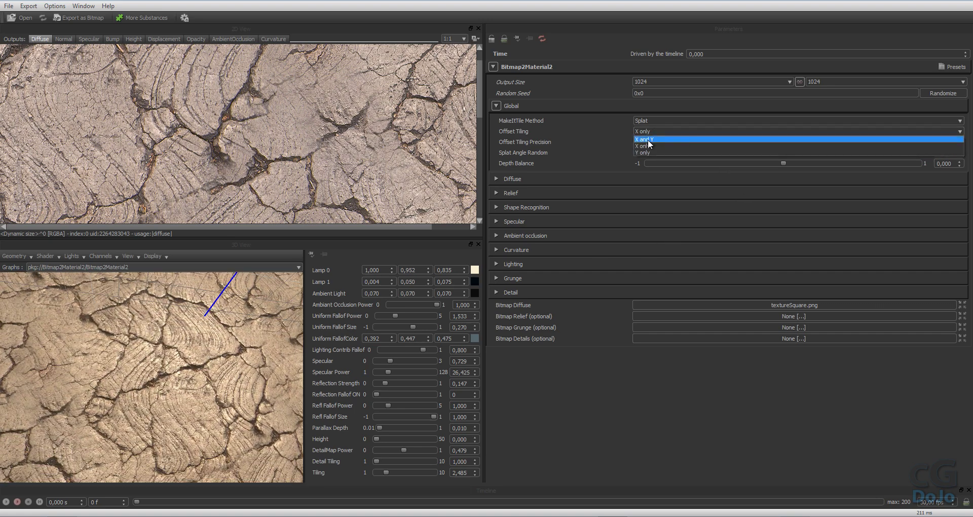
{"action": "left_click", "coordinate": [644, 147]}
Toggle the tiling method between Offset and Splat and set Offset Tiling to X and Y
{"action": "left_click", "coordinate": [645, 122]}
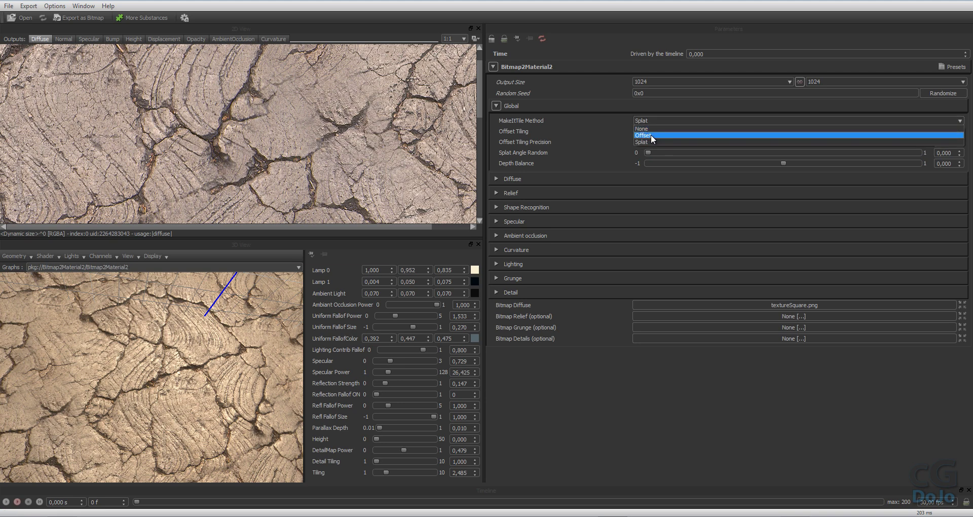
{"action": "left_click", "coordinate": [651, 135]}
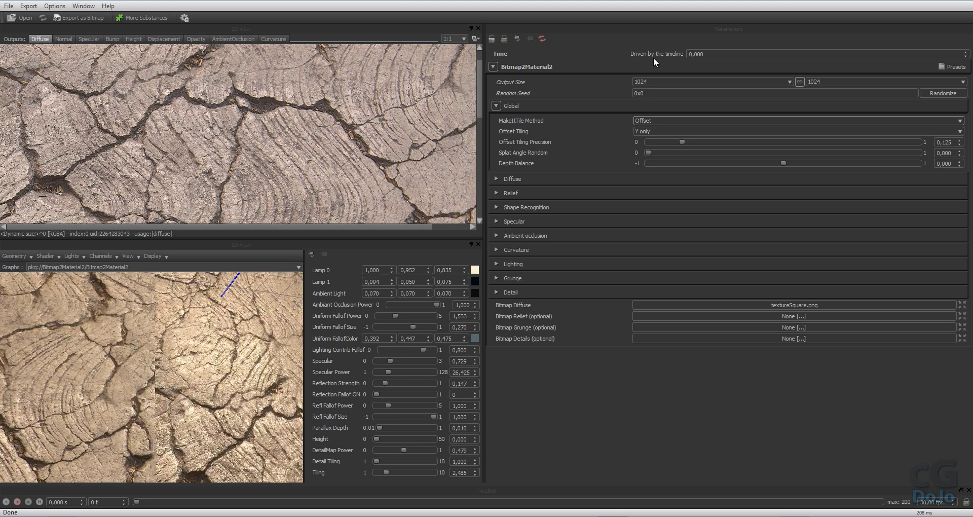
{"action": "left_click", "coordinate": [648, 121]}
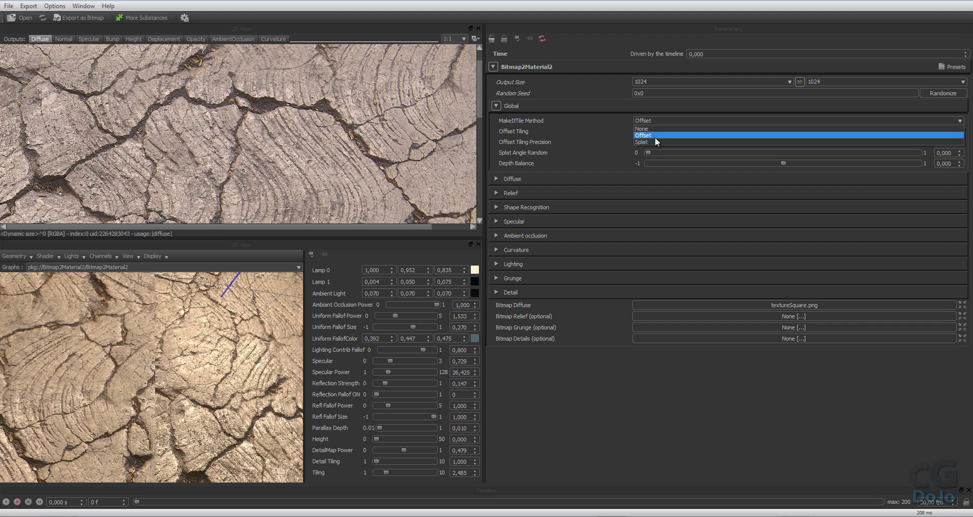
{"action": "left_click", "coordinate": [658, 141]}
{"action": "left_click", "coordinate": [645, 131]}
{"action": "left_click", "coordinate": [654, 136]}
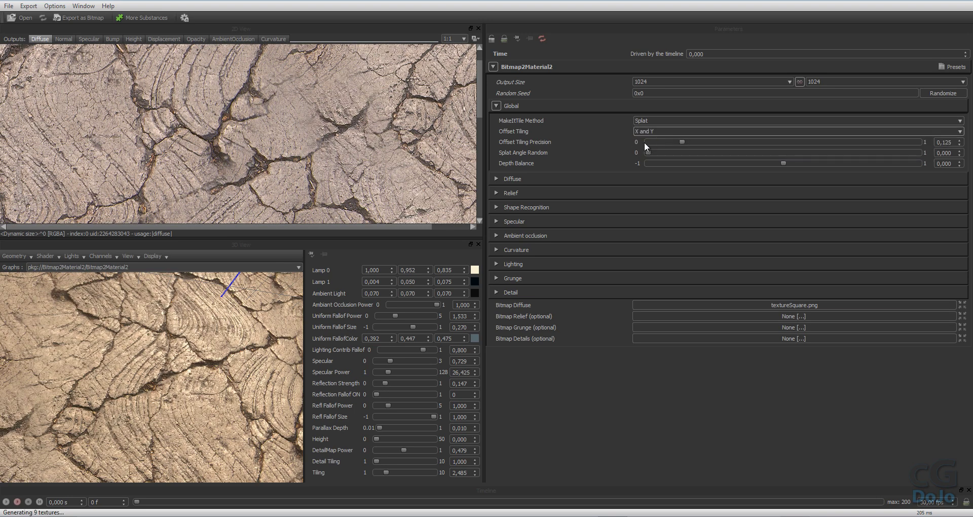
{"action": "scroll", "coordinate": [258, 368], "scroll_direction": "down", "scroll_amount": 5}
{"action": "left_click_drag", "start_coordinate": [258, 368], "coordinate": [193, 390]}
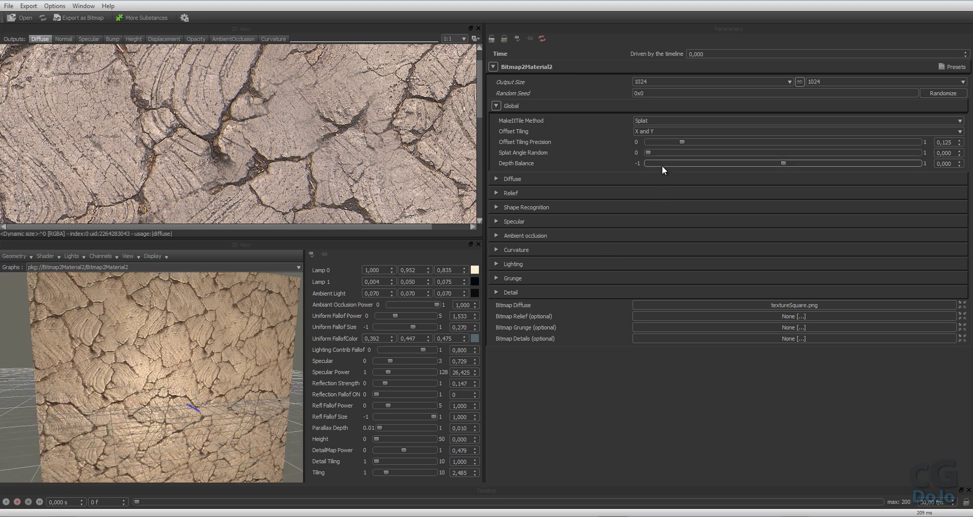
Set MakeItTile Method to Offset with Offset Tiling Precision 0,396
{"action": "left_click", "coordinate": [658, 120]}
{"action": "left_click", "coordinate": [658, 134]}
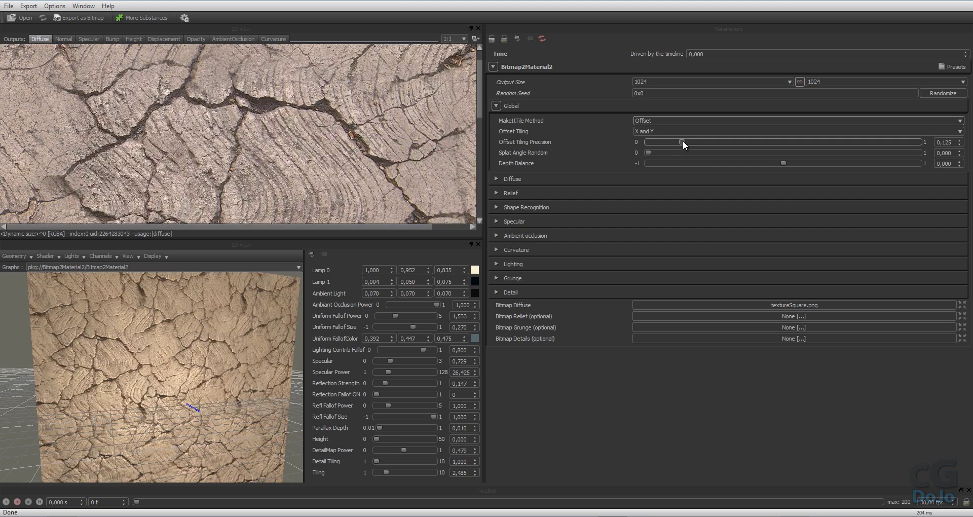
{"action": "left_click_drag", "start_coordinate": [753, 143], "coordinate": [902, 141]}
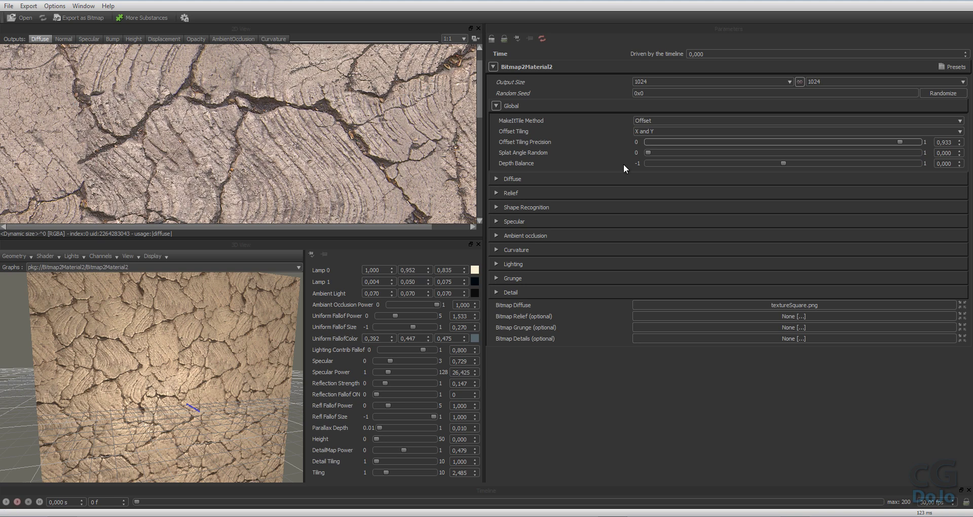
{"action": "left_click_drag", "start_coordinate": [768, 141], "coordinate": [756, 142]}
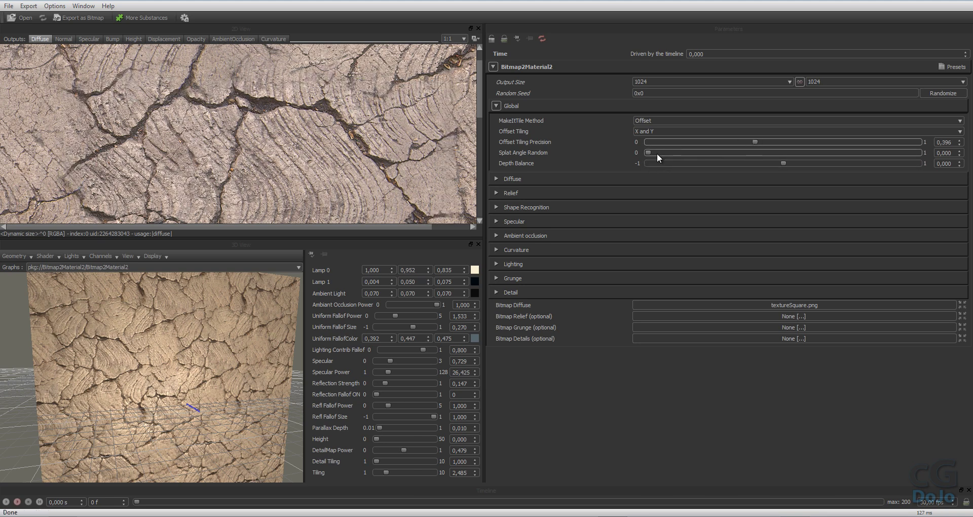
Switch MakeItTile Method to Splat with Splat Angle Random at 0,075
{"action": "left_click", "coordinate": [662, 120]}
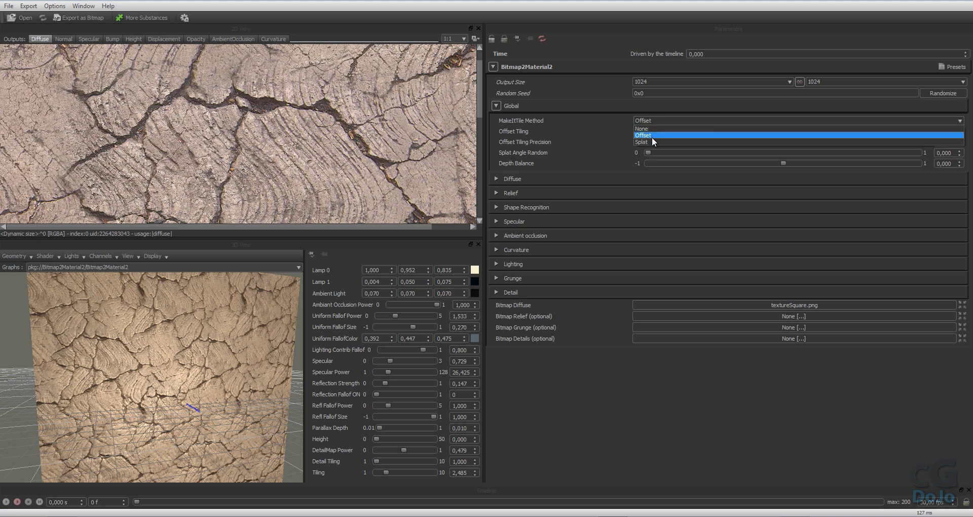
{"action": "left_click", "coordinate": [643, 142]}
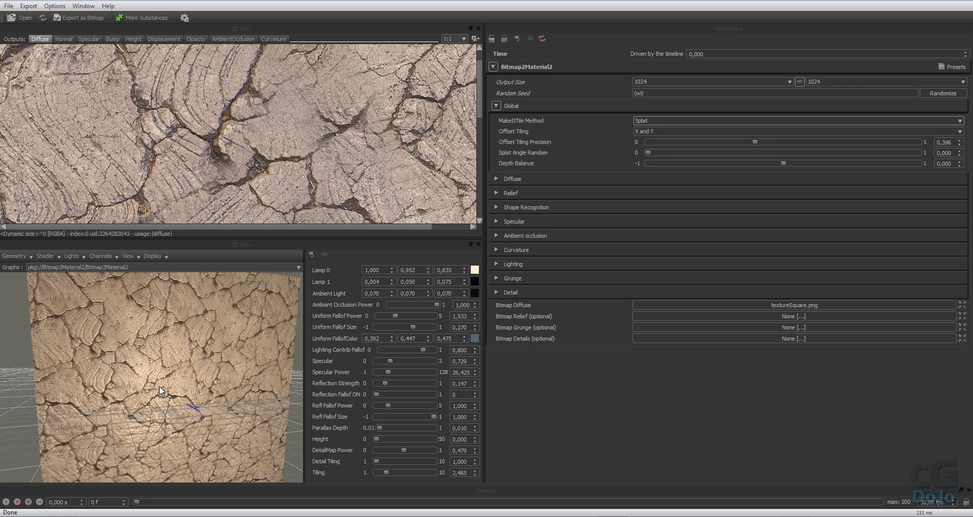
{"action": "left_click_drag", "start_coordinate": [162, 391], "coordinate": [169, 377]}
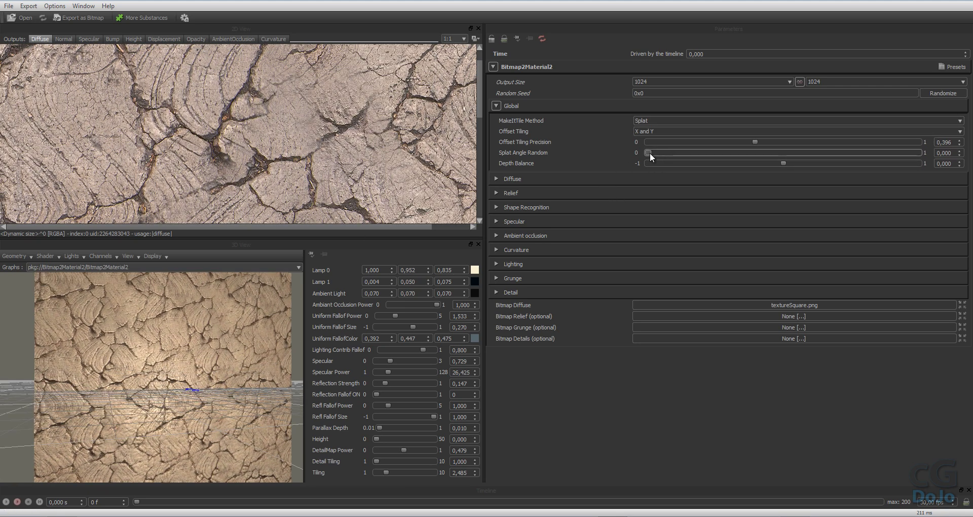
{"action": "left_click_drag", "start_coordinate": [649, 153], "coordinate": [667, 192]}
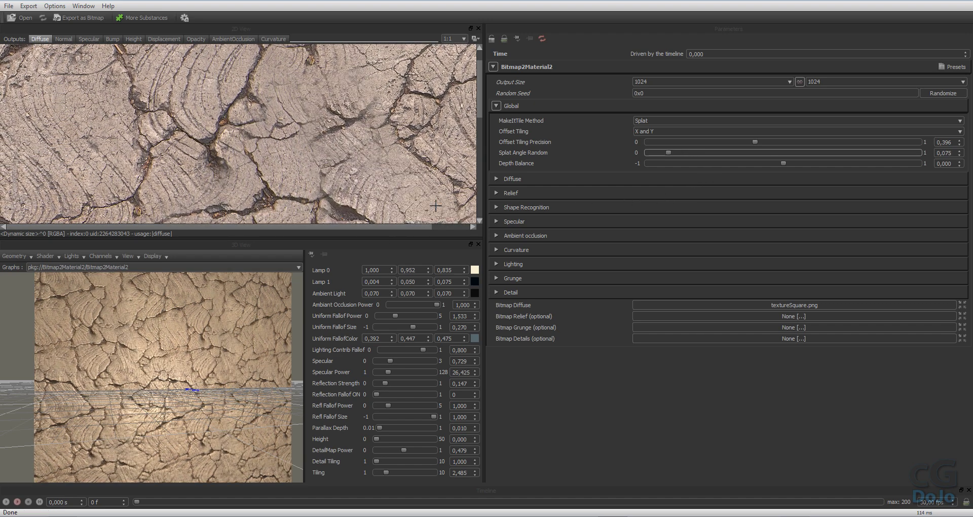
Reset the preview Tiling to 1,000 and orbit to inspect the surface
{"action": "left_click_drag", "start_coordinate": [231, 407], "coordinate": [299, 472]}
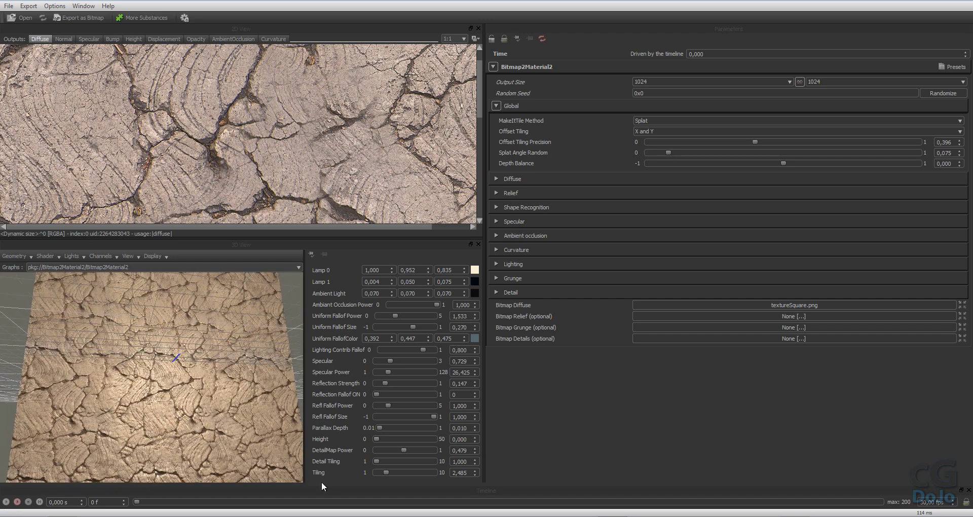
{"action": "left_click_drag", "start_coordinate": [390, 472], "coordinate": [370, 478]}
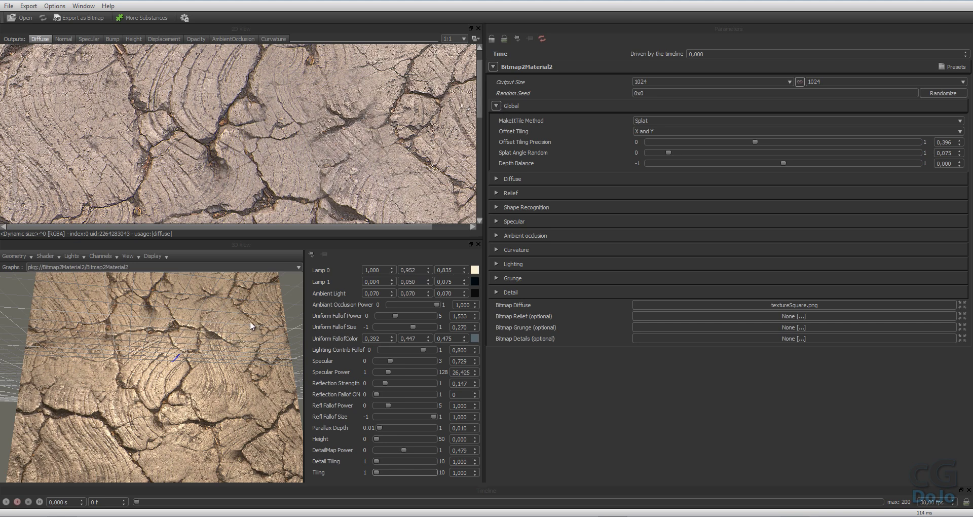
{"action": "left_click_drag", "start_coordinate": [250, 321], "coordinate": [181, 459]}
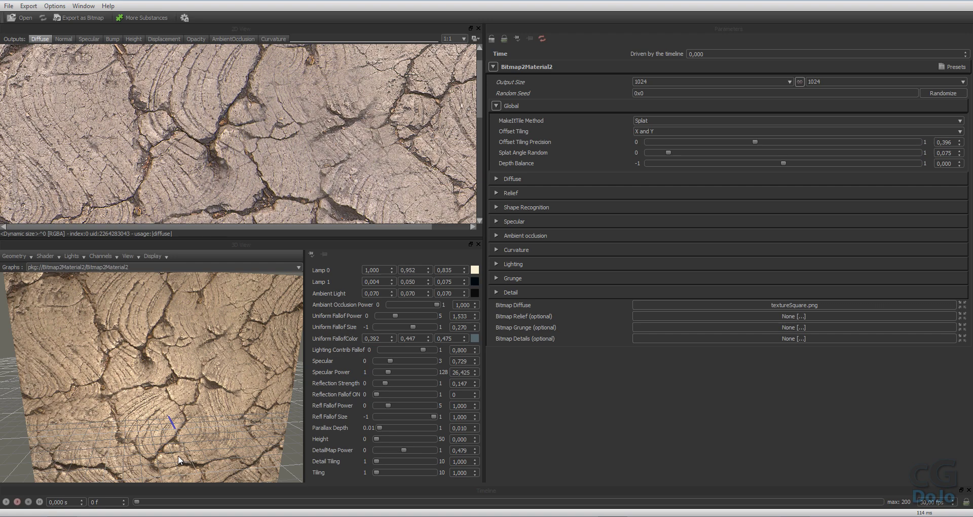
{"action": "mouse_move", "coordinate": [178, 457]}
{"action": "left_mouse_down"}
{"action": "mouse_move", "coordinate": [147, 407]}
{"action": "mouse_move", "coordinate": [247, 408]}
{"action": "mouse_move", "coordinate": [221, 406]}
{"action": "left_mouse_up"}
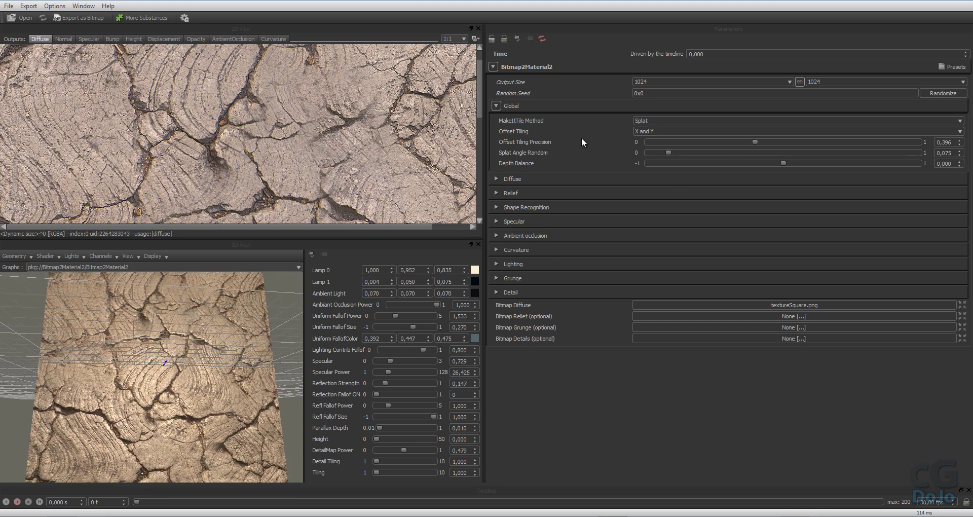
Collapse Global, expand Diffuse, and set the diffuse Sharpen to about 0,142
{"action": "left_click", "coordinate": [496, 107]}
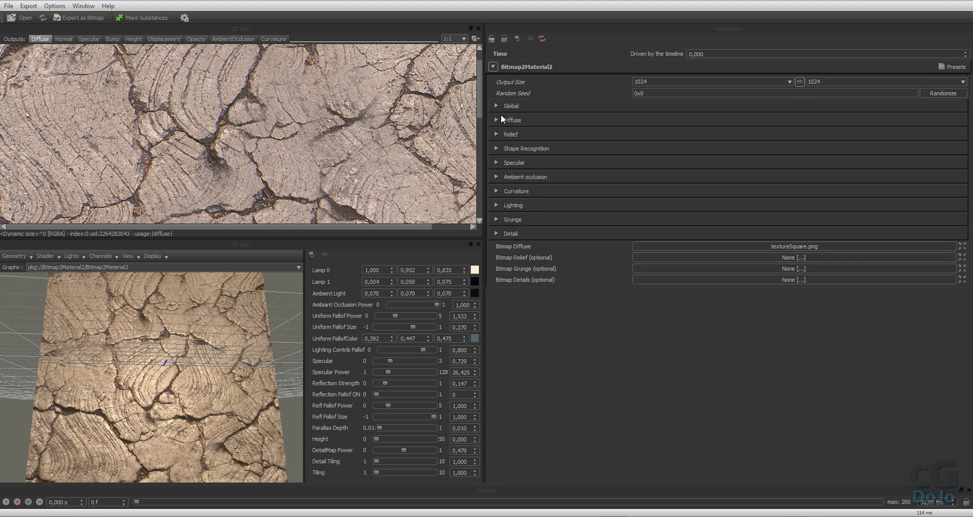
{"action": "left_click", "coordinate": [497, 120]}
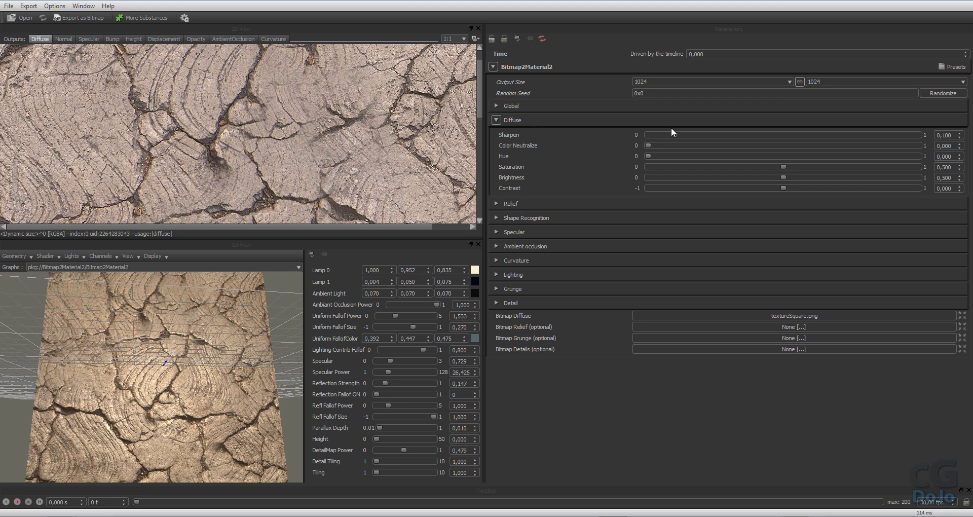
{"action": "left_click_drag", "start_coordinate": [673, 135], "coordinate": [791, 135]}
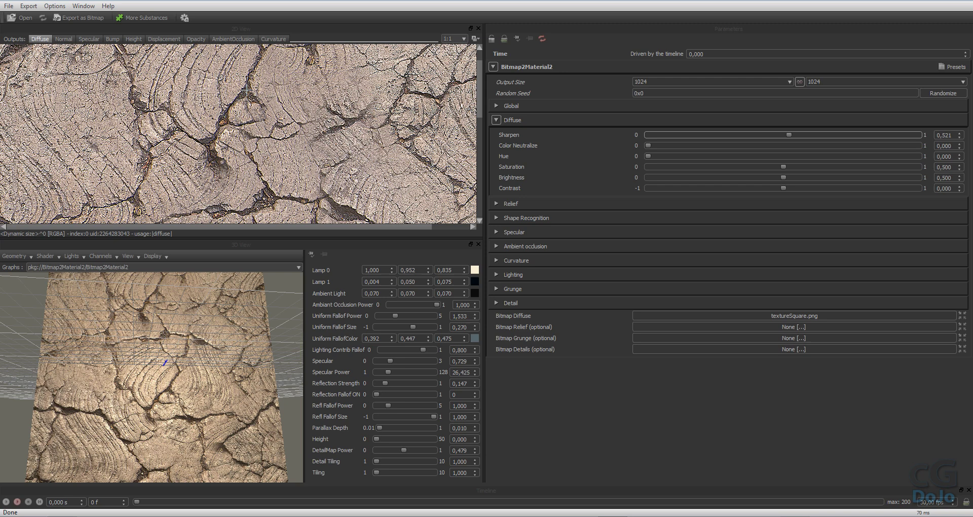
{"action": "left_click_drag", "start_coordinate": [793, 135], "coordinate": [728, 134]}
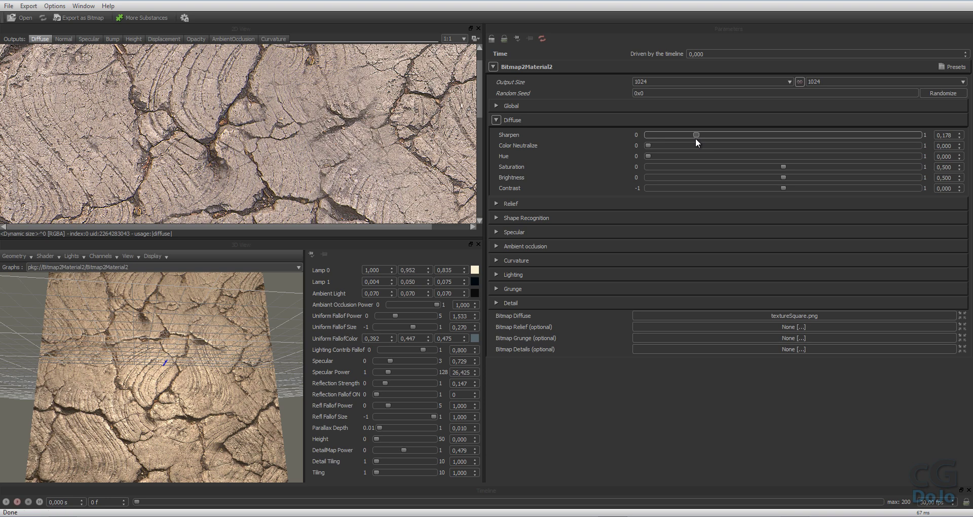
{"action": "mouse_move", "coordinate": [695, 138]}
{"action": "left_mouse_down"}
{"action": "mouse_move", "coordinate": [650, 144]}
{"action": "mouse_move", "coordinate": [682, 141]}
{"action": "left_mouse_up"}
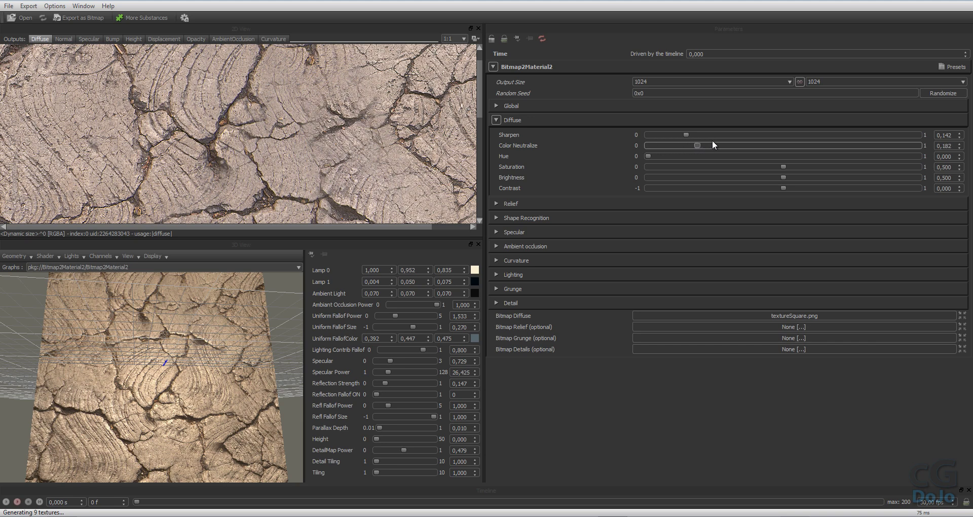
Set diffuse saturation and brightness to 0,499 and contrast 0,002, then collapse Diffuse
{"action": "left_click_drag", "start_coordinate": [807, 143], "coordinate": [597, 161]}
{"action": "mouse_move", "coordinate": [784, 167]}
{"action": "left_mouse_down"}
{"action": "mouse_move", "coordinate": [631, 165]}
{"action": "mouse_move", "coordinate": [906, 172]}
{"action": "mouse_move", "coordinate": [637, 187]}
{"action": "mouse_move", "coordinate": [921, 175]}
{"action": "mouse_move", "coordinate": [598, 170]}
{"action": "mouse_move", "coordinate": [782, 173]}
{"action": "left_mouse_up"}
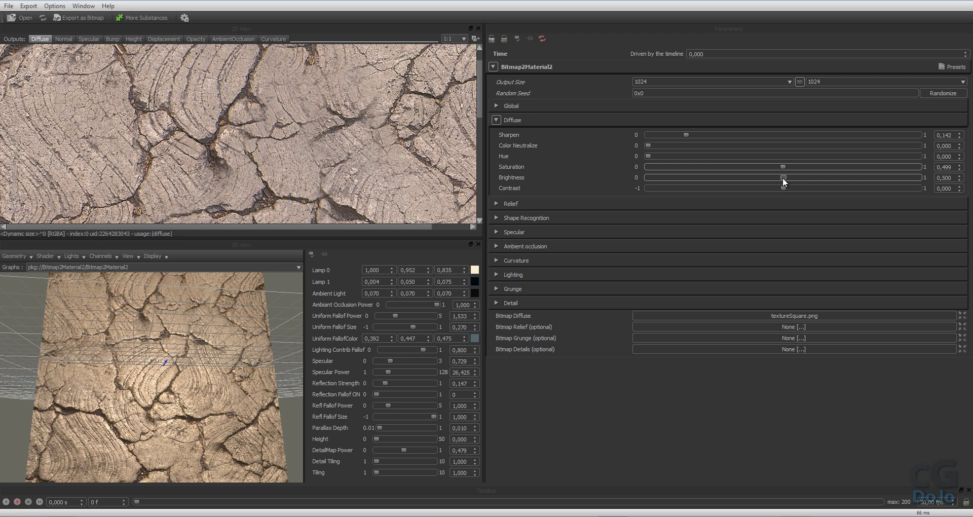
{"action": "left_click", "coordinate": [783, 176]}
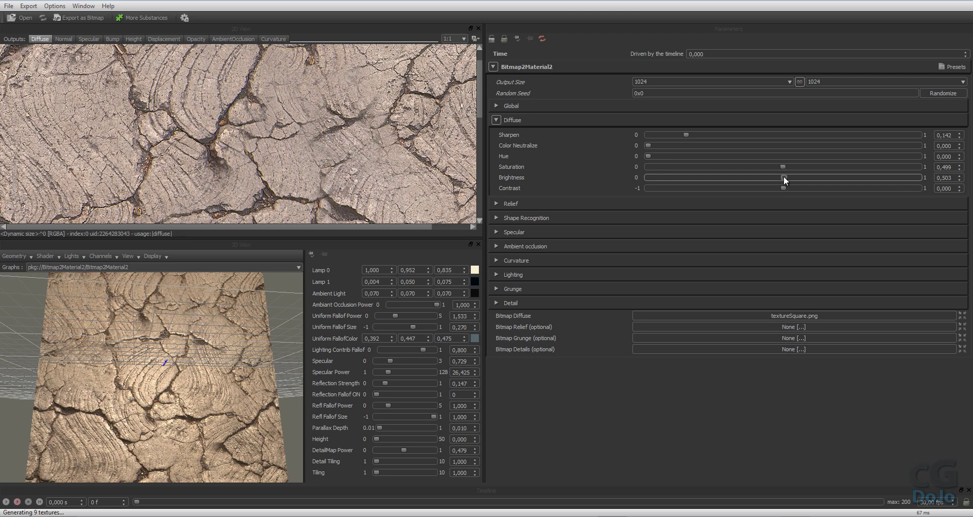
{"action": "mouse_move", "coordinate": [783, 177]}
{"action": "left_mouse_down"}
{"action": "mouse_move", "coordinate": [698, 177]}
{"action": "mouse_move", "coordinate": [854, 177]}
{"action": "mouse_move", "coordinate": [729, 190]}
{"action": "mouse_move", "coordinate": [826, 190]}
{"action": "mouse_move", "coordinate": [783, 192]}
{"action": "left_mouse_up"}
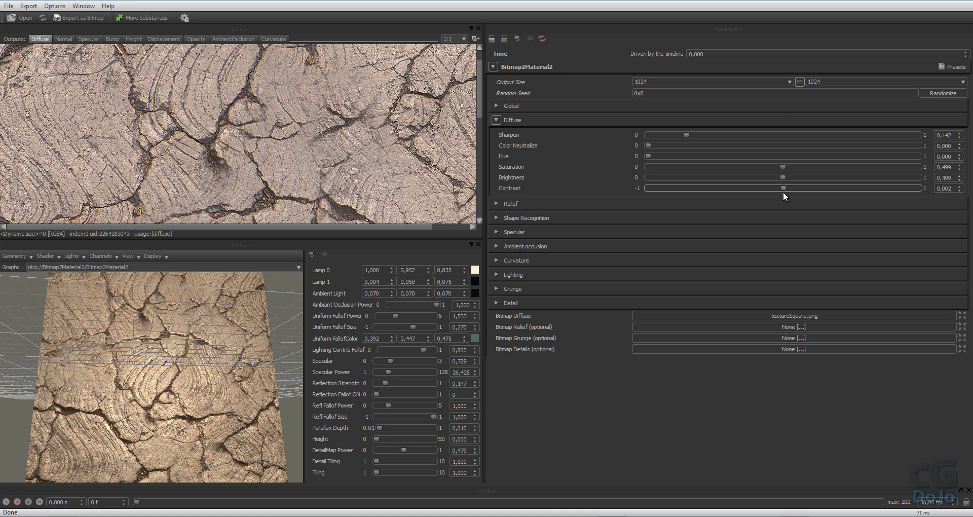
{"action": "left_click", "coordinate": [496, 120]}
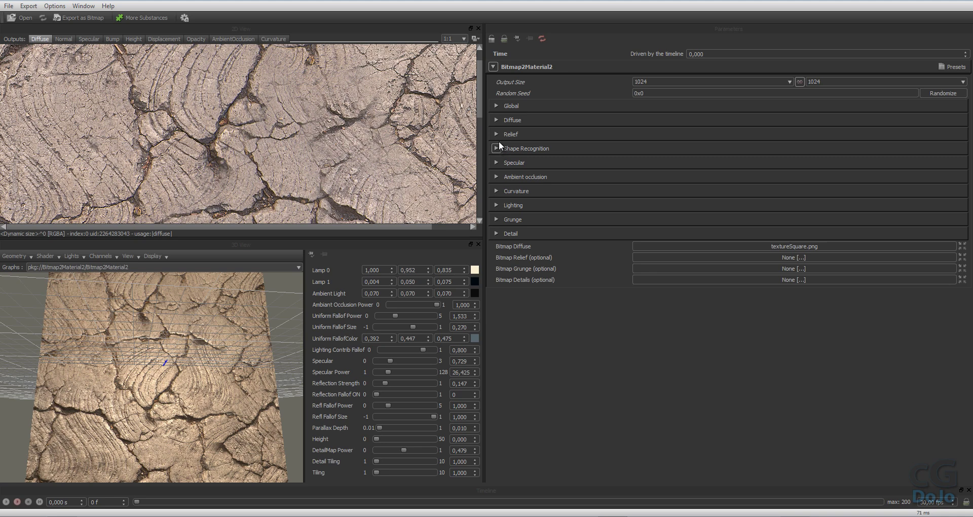
Expand Relief, check the Specular and AmbientOcclusion outputs, and end on the Normal map
{"action": "left_click", "coordinate": [497, 134]}
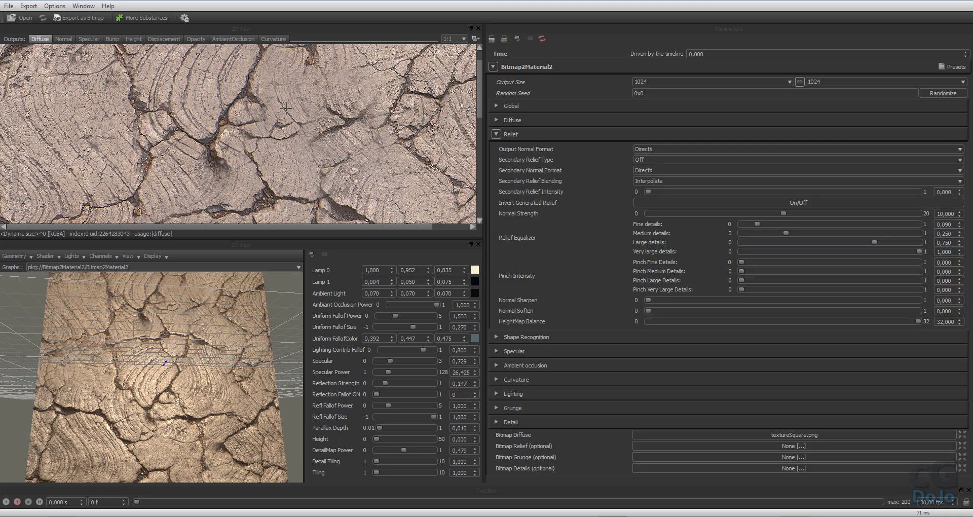
{"action": "left_click", "coordinate": [61, 39]}
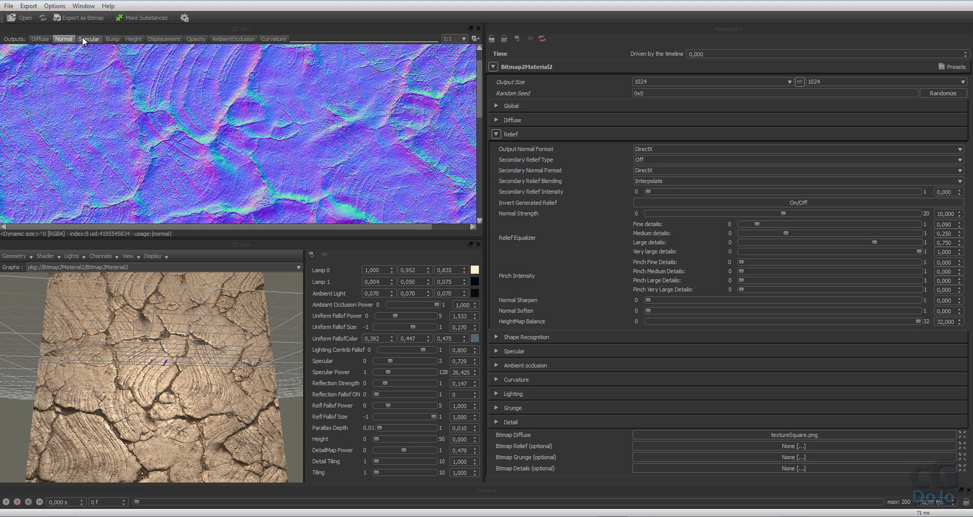
{"action": "left_click", "coordinate": [97, 39]}
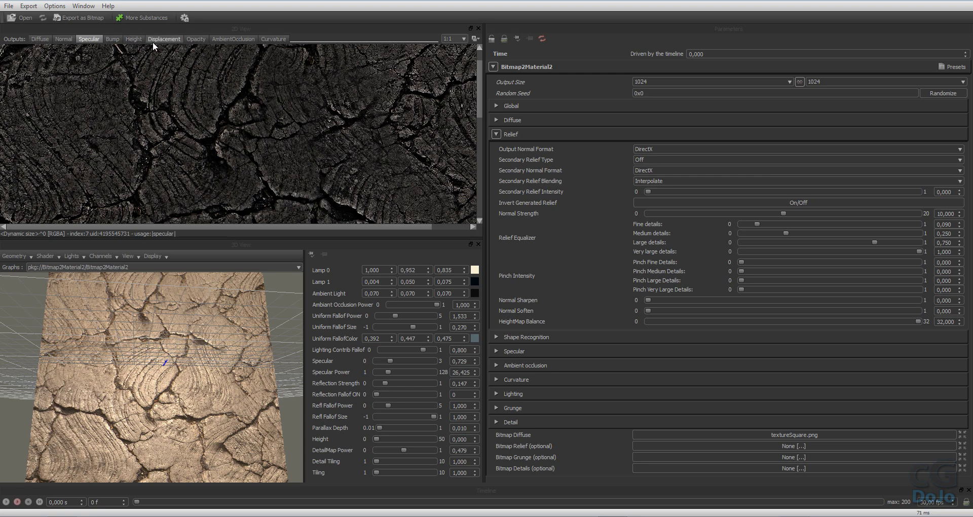
{"action": "left_click", "coordinate": [224, 38]}
{"action": "left_click", "coordinate": [90, 40]}
{"action": "left_click", "coordinate": [65, 39]}
{"action": "left_click", "coordinate": [46, 40]}
{"action": "left_click", "coordinate": [65, 39]}
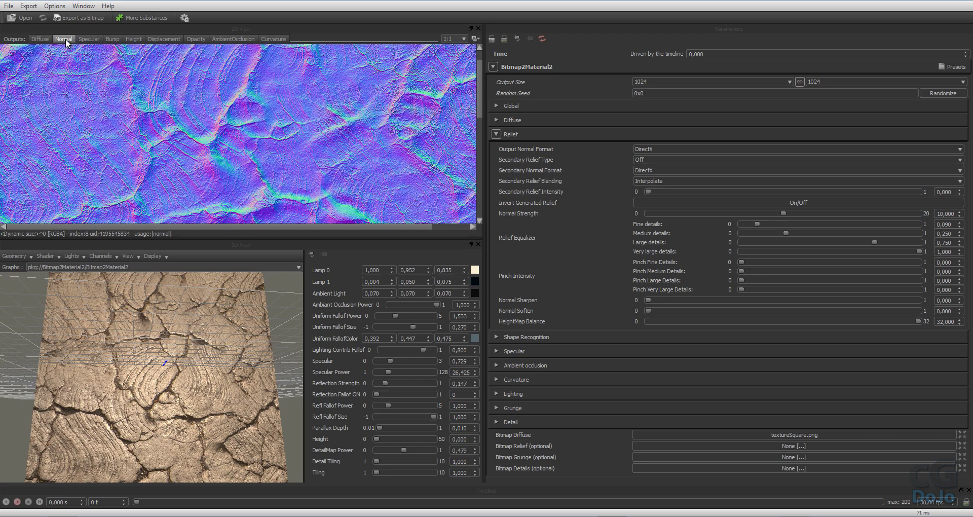
{"action": "left_click_drag", "start_coordinate": [229, 360], "coordinate": [146, 370]}
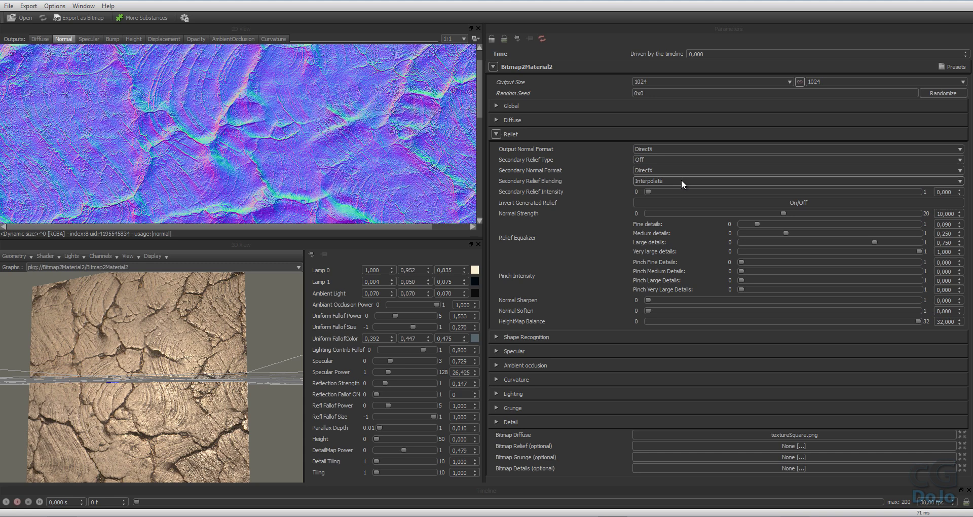
Keep the DirectX normal format and raise Normal Strength to about 13,008
{"action": "left_click", "coordinate": [663, 150]}
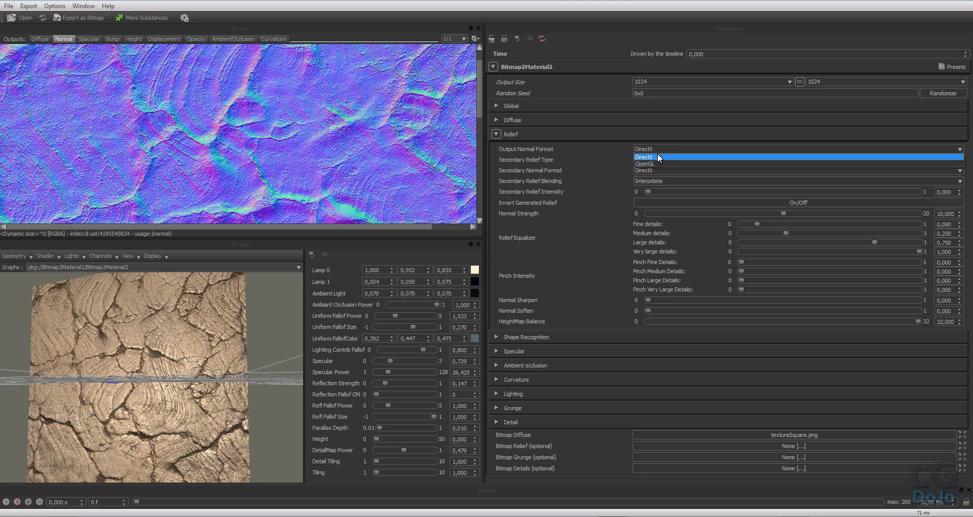
{"action": "left_click", "coordinate": [658, 157]}
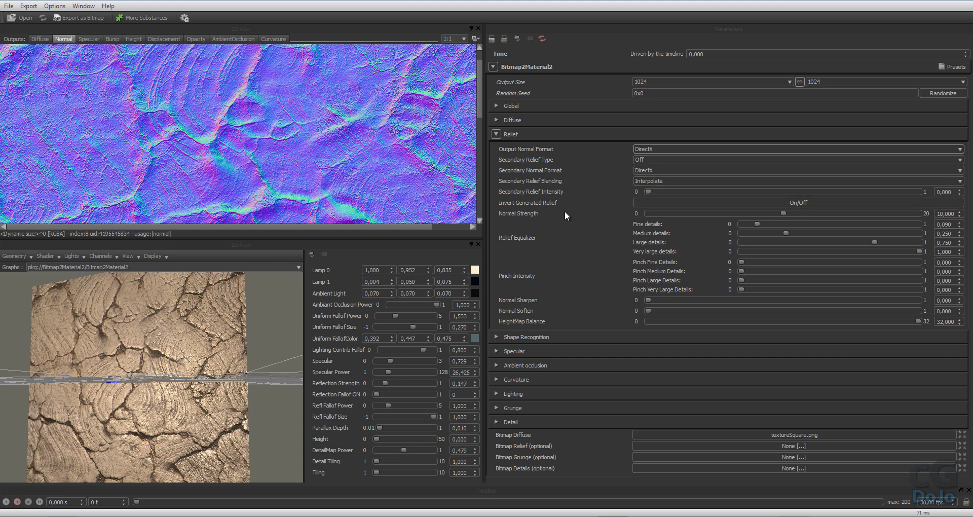
{"action": "left_click_drag", "start_coordinate": [783, 213], "coordinate": [920, 224]}
{"action": "left_click_drag", "start_coordinate": [798, 229], "coordinate": [598, 235]}
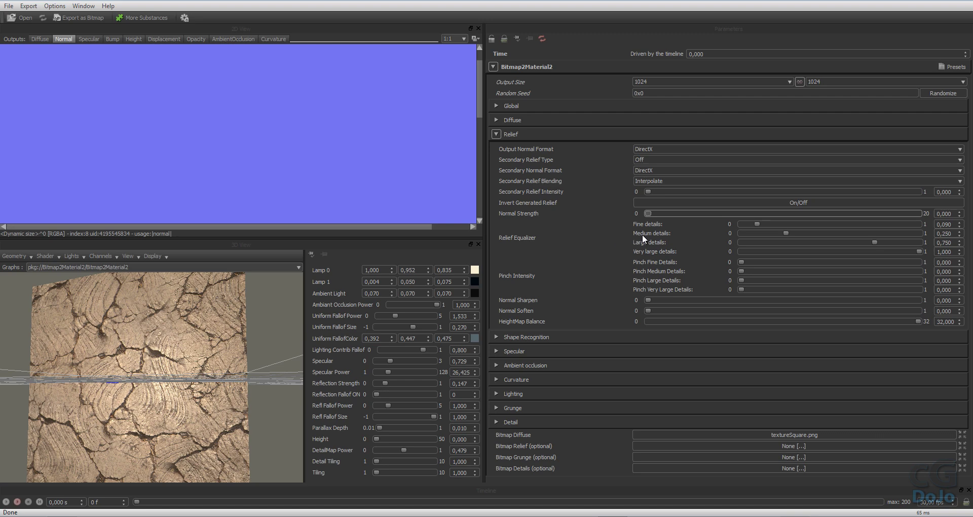
{"action": "left_click_drag", "start_coordinate": [648, 213], "coordinate": [713, 214]}
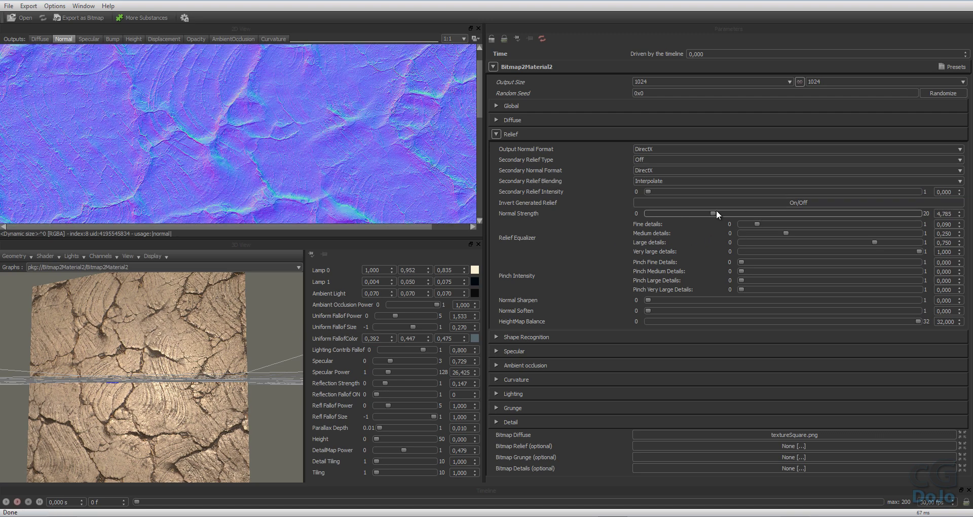
{"action": "scroll", "coordinate": [220, 327], "scroll_direction": "up", "scroll_amount": 3}
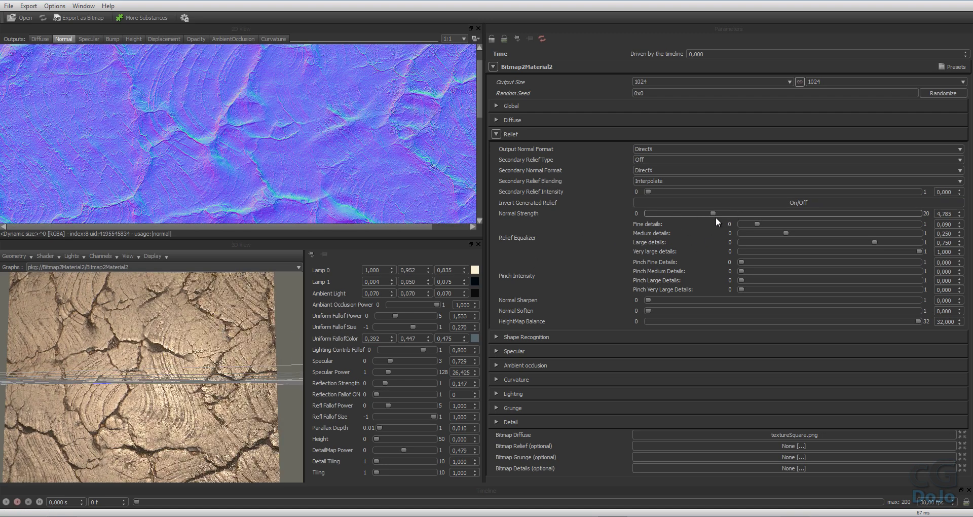
{"action": "left_click_drag", "start_coordinate": [722, 213], "coordinate": [823, 214]}
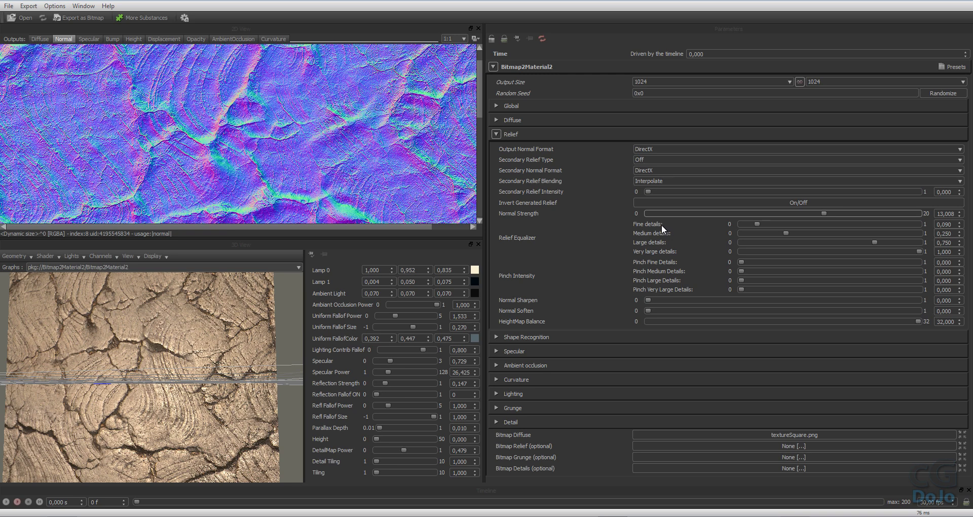
Set the relief details to Fine 0,137, Medium 0,462 and Large 0,924
{"action": "left_click_drag", "start_coordinate": [756, 224], "coordinate": [829, 231]}
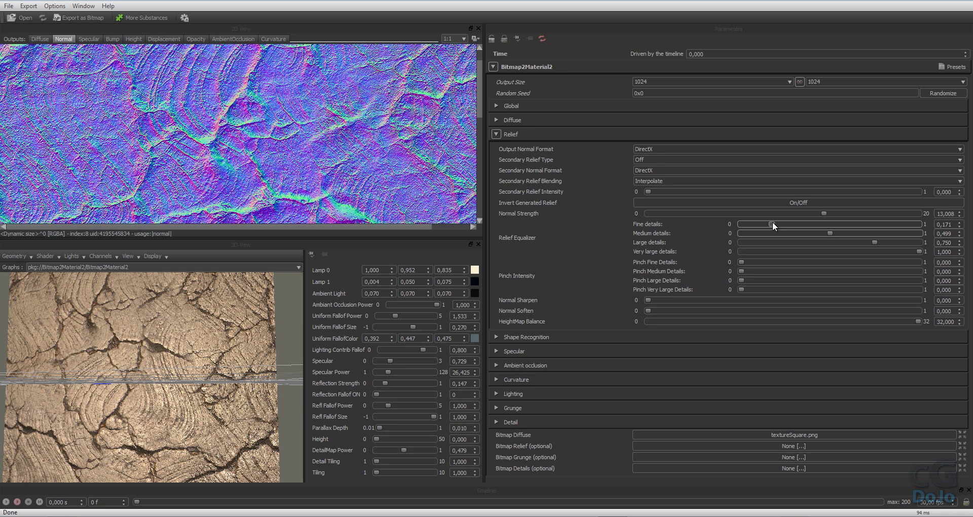
{"action": "left_click_drag", "start_coordinate": [772, 222], "coordinate": [765, 225]}
{"action": "left_click_drag", "start_coordinate": [832, 235], "coordinate": [929, 252]}
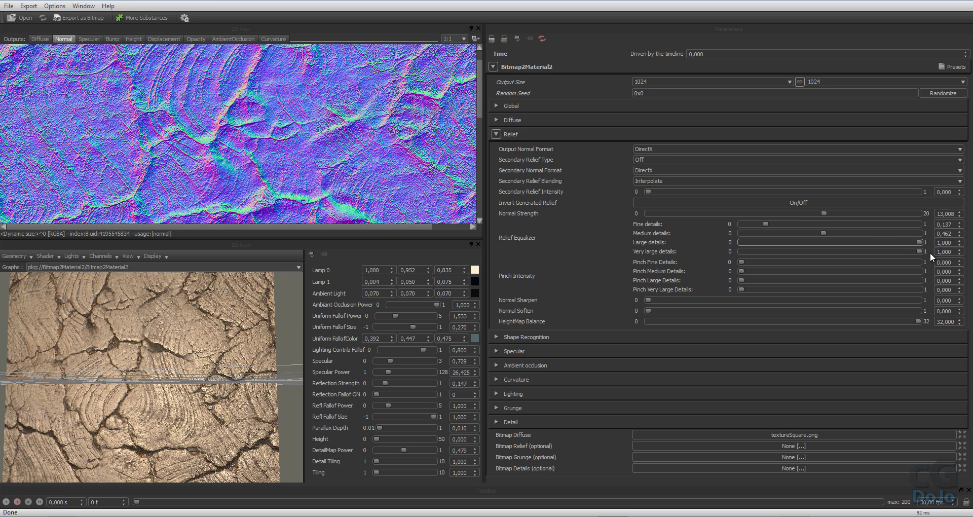
{"action": "left_click_drag", "start_coordinate": [918, 243], "coordinate": [906, 245]}
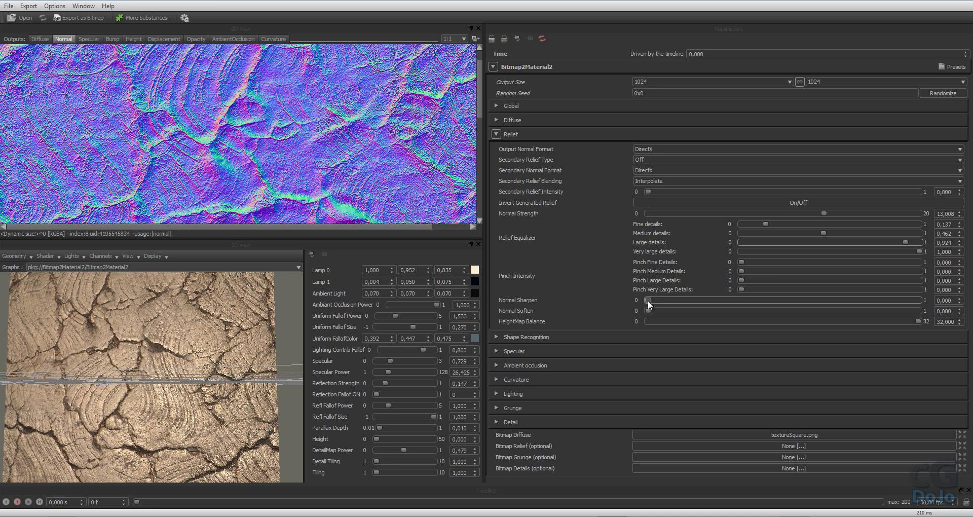
Test Pinch Intensity on the fine and very large details, then leave it at 0,000
{"action": "left_click_drag", "start_coordinate": [742, 263], "coordinate": [721, 255]}
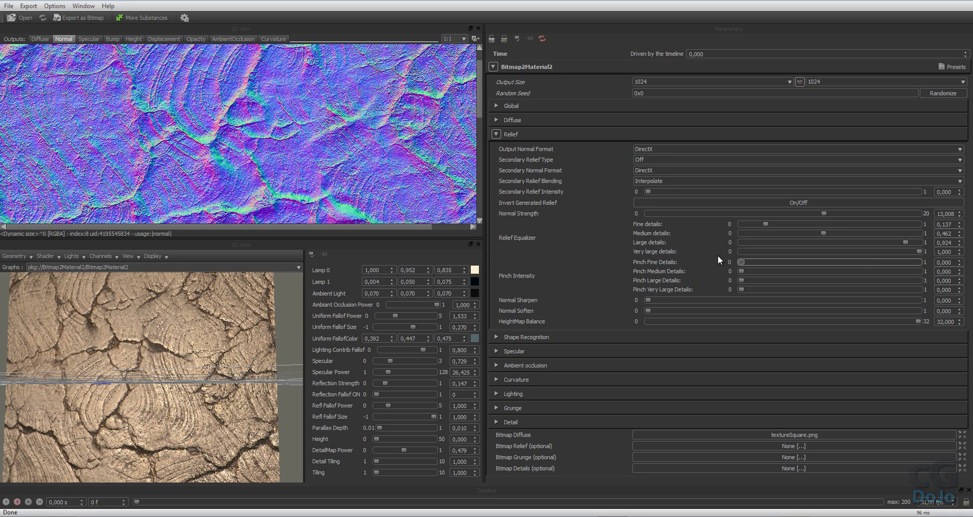
{"action": "left_click_drag", "start_coordinate": [741, 290], "coordinate": [698, 287]}
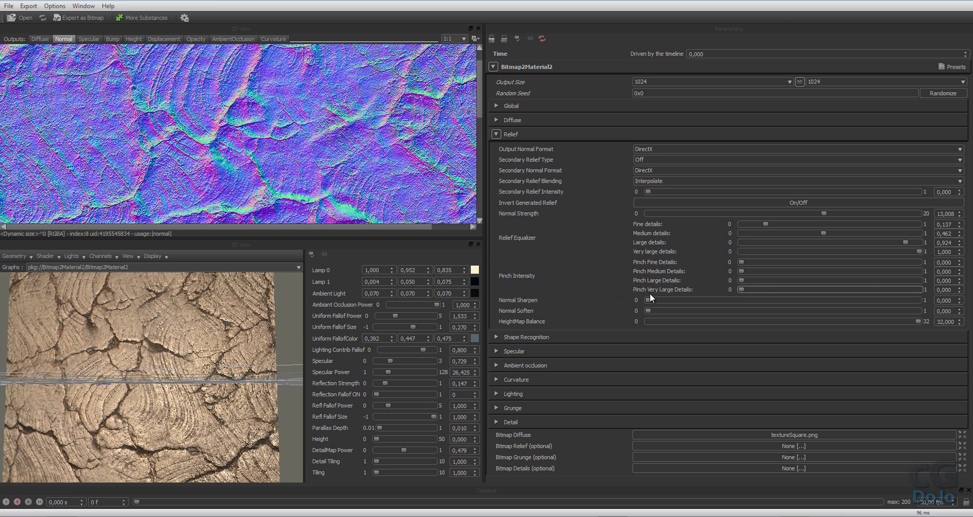
{"action": "scroll", "coordinate": [245, 391], "scroll_direction": "up", "scroll_amount": 3}
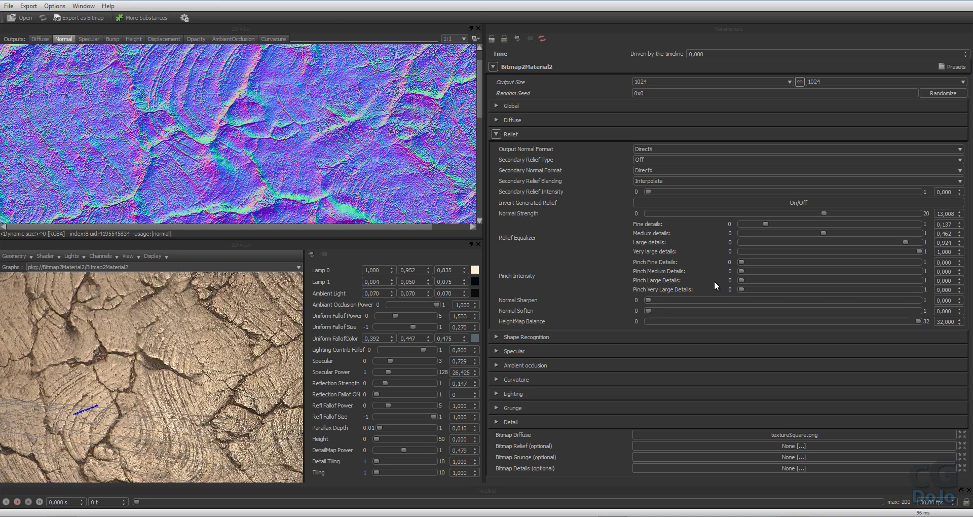
Try Normal Sharpen, then set Normal Strength to 7,363 and Normal Soften to 0,129
{"action": "mouse_move", "coordinate": [647, 300]}
{"action": "left_mouse_down"}
{"action": "mouse_move", "coordinate": [844, 300]}
{"action": "mouse_move", "coordinate": [653, 316]}
{"action": "left_mouse_up"}
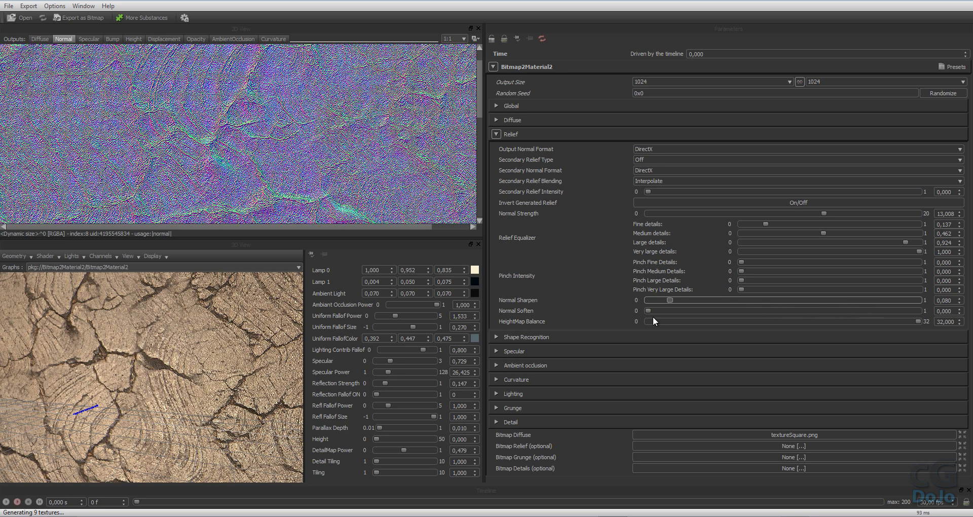
{"action": "left_click_drag", "start_coordinate": [825, 214], "coordinate": [747, 220]}
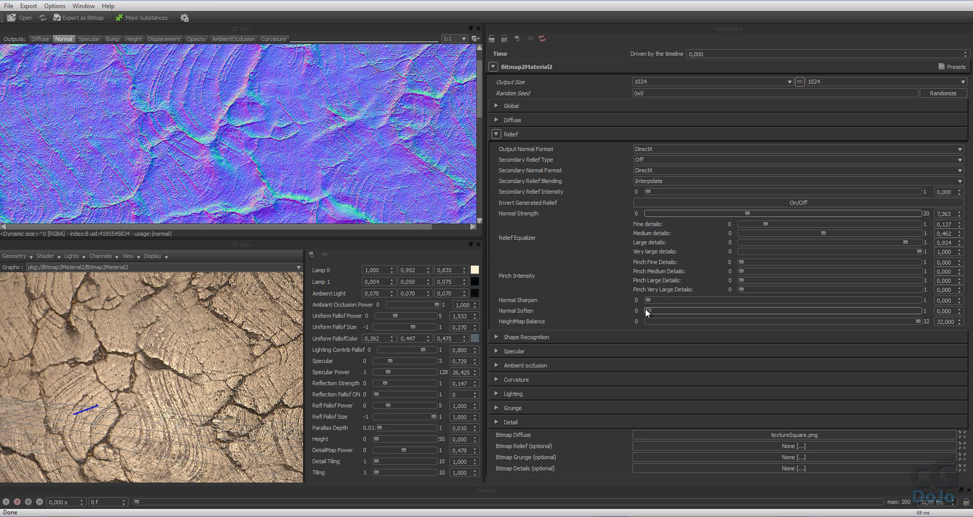
{"action": "left_click_drag", "start_coordinate": [649, 310], "coordinate": [683, 321]}
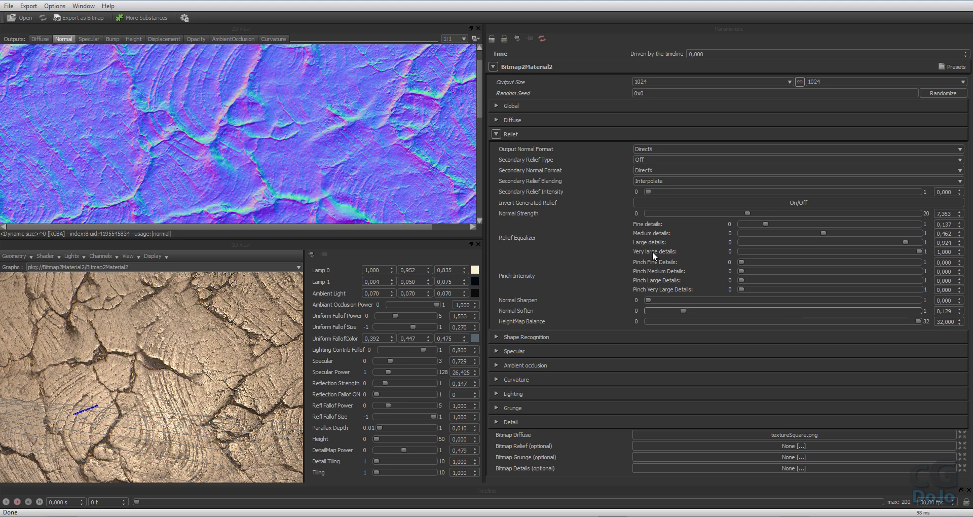
Swap the Relief settings for Specular settings, inspect the specular map, then return to the normal map
{"action": "left_click", "coordinate": [500, 133]}
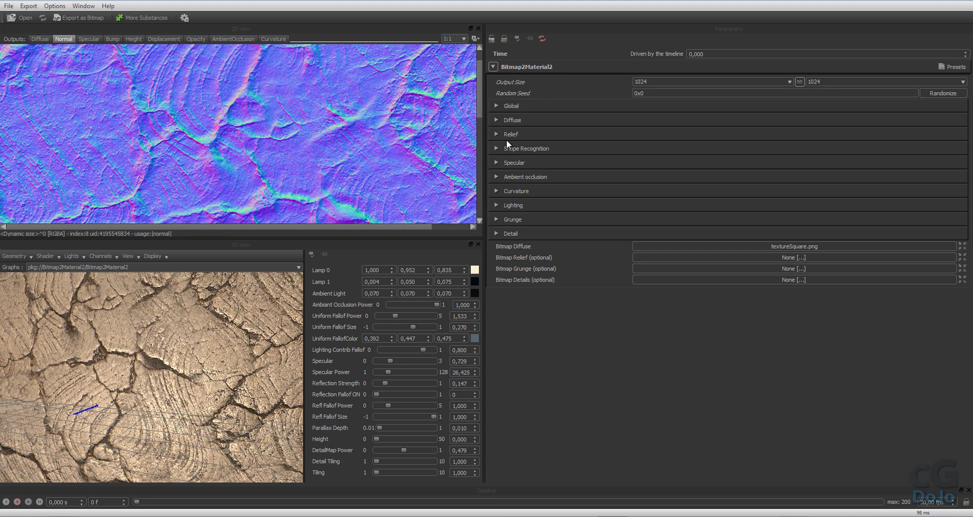
{"action": "left_click", "coordinate": [506, 163]}
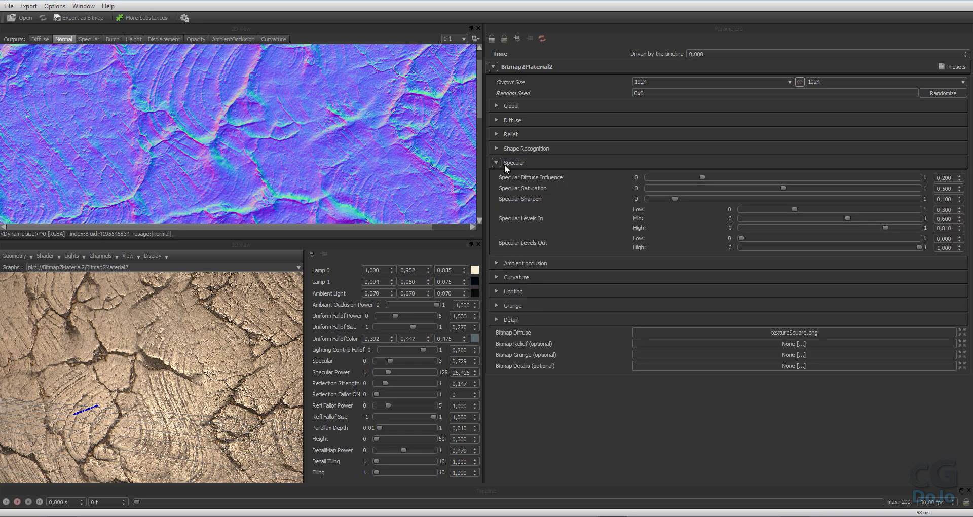
{"action": "left_click", "coordinate": [91, 39]}
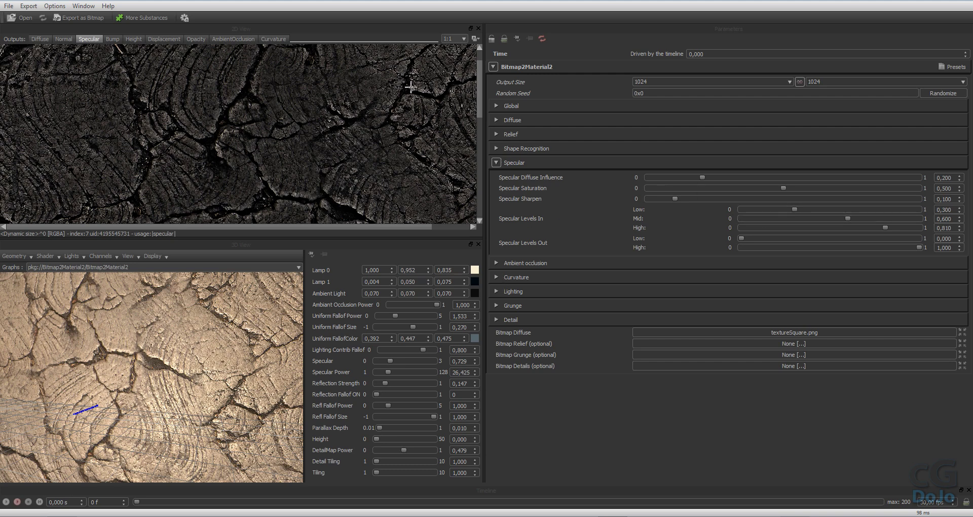
{"action": "scroll", "coordinate": [422, 99], "scroll_direction": "up", "scroll_amount": 1}
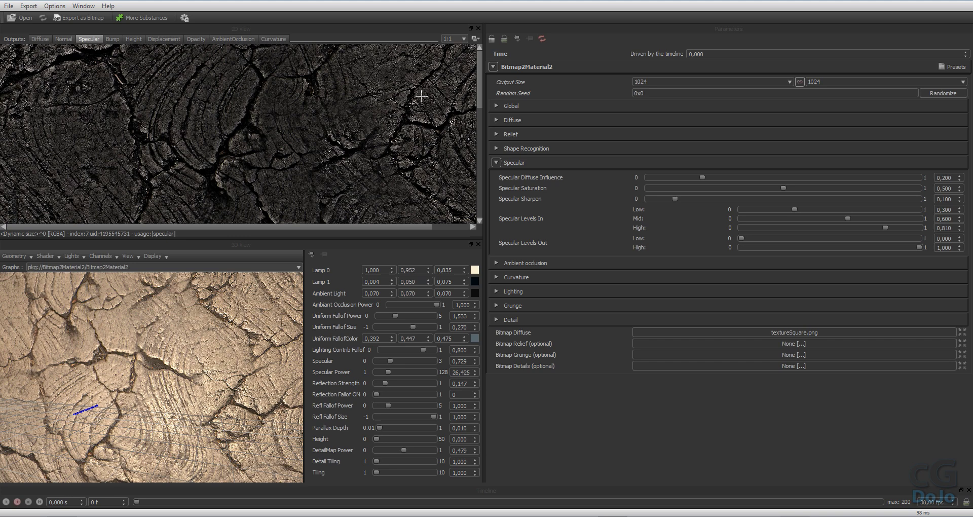
{"action": "scroll", "coordinate": [431, 132], "scroll_direction": "down", "scroll_amount": 3}
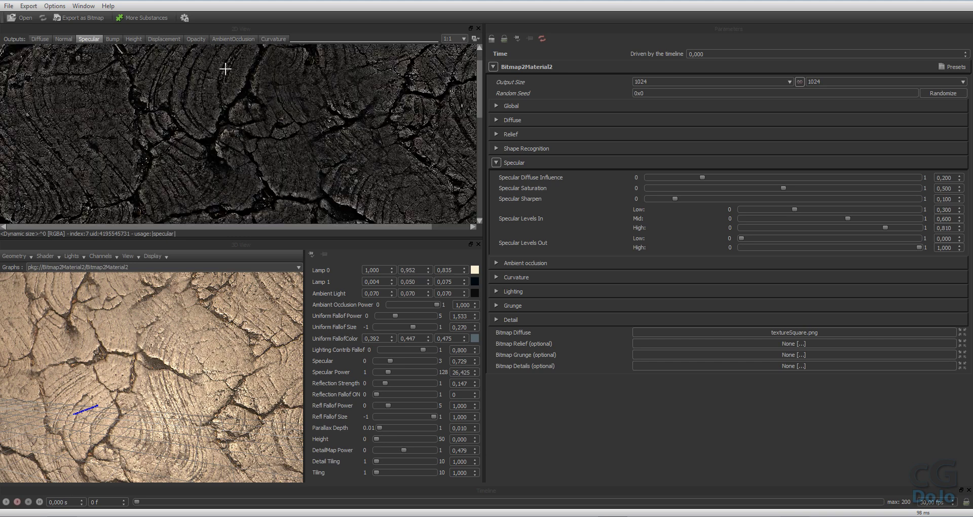
{"action": "left_click", "coordinate": [70, 41]}
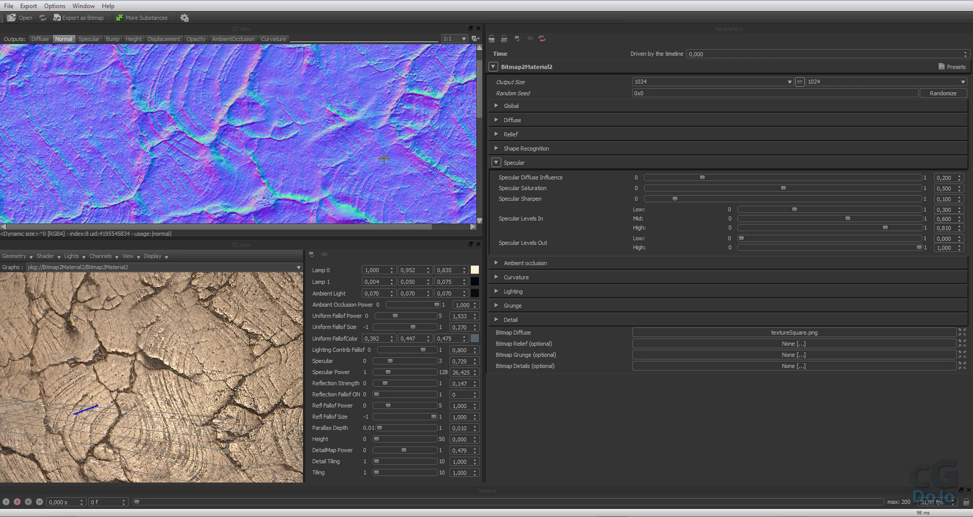
{"action": "scroll", "coordinate": [384, 159], "scroll_direction": "down", "scroll_amount": 5}
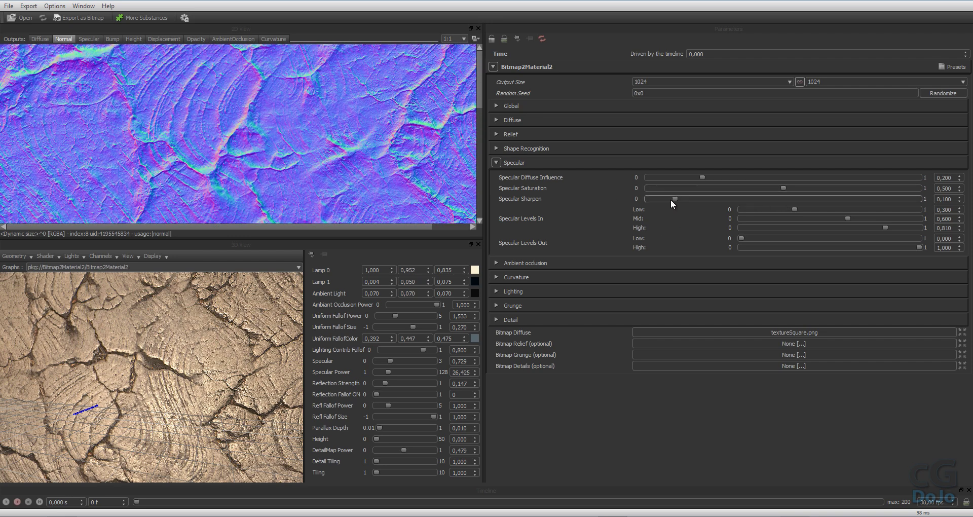
Raise Normal Soften to 0,183, fold Relief away, and preview the specular map
{"action": "left_click", "coordinate": [496, 132]}
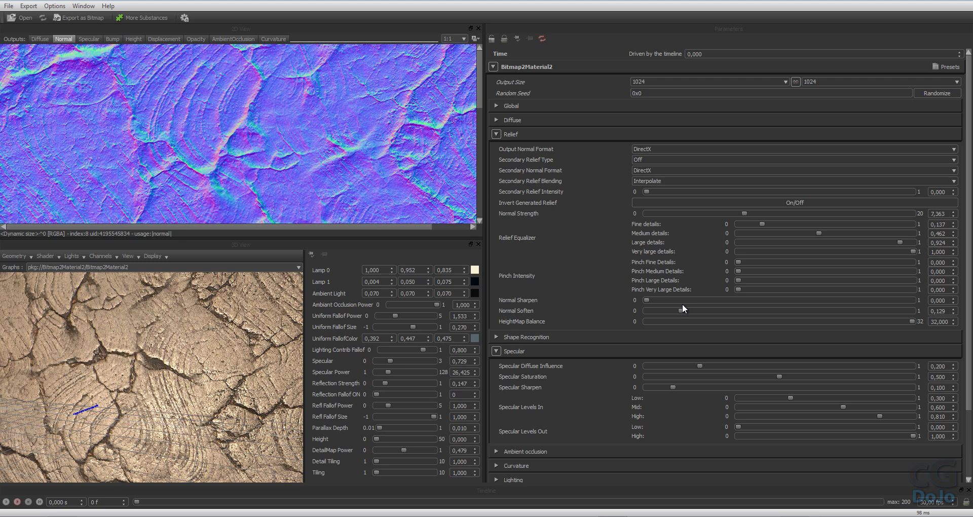
{"action": "left_click_drag", "start_coordinate": [682, 310], "coordinate": [694, 309]}
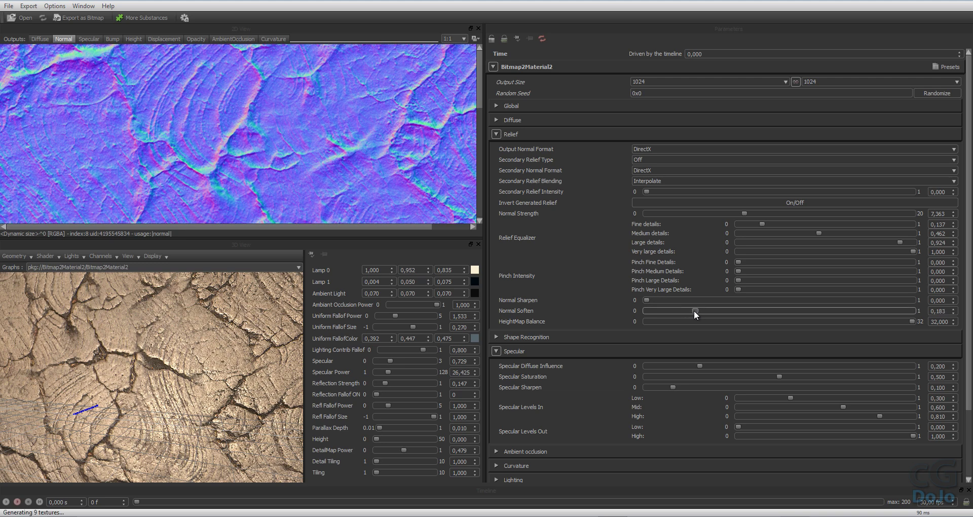
{"action": "left_click", "coordinate": [496, 134]}
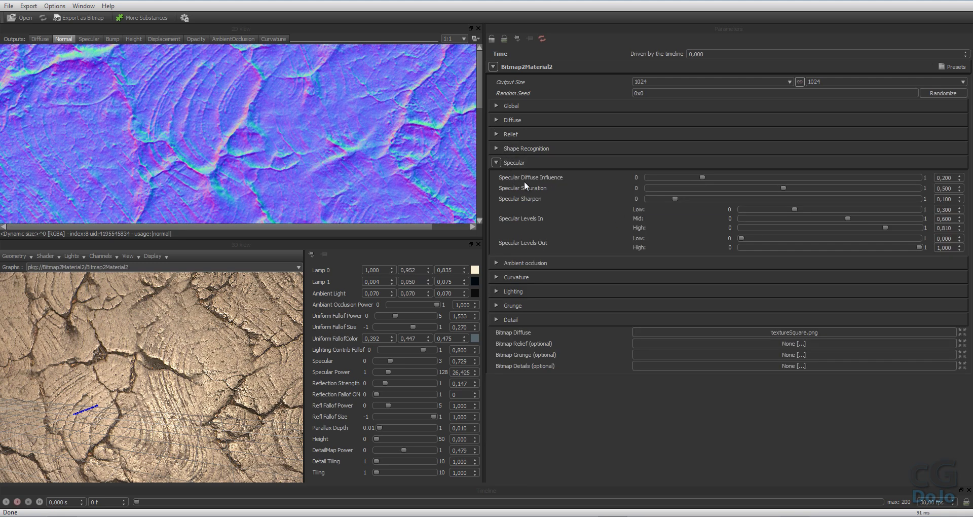
{"action": "left_click", "coordinate": [90, 39]}
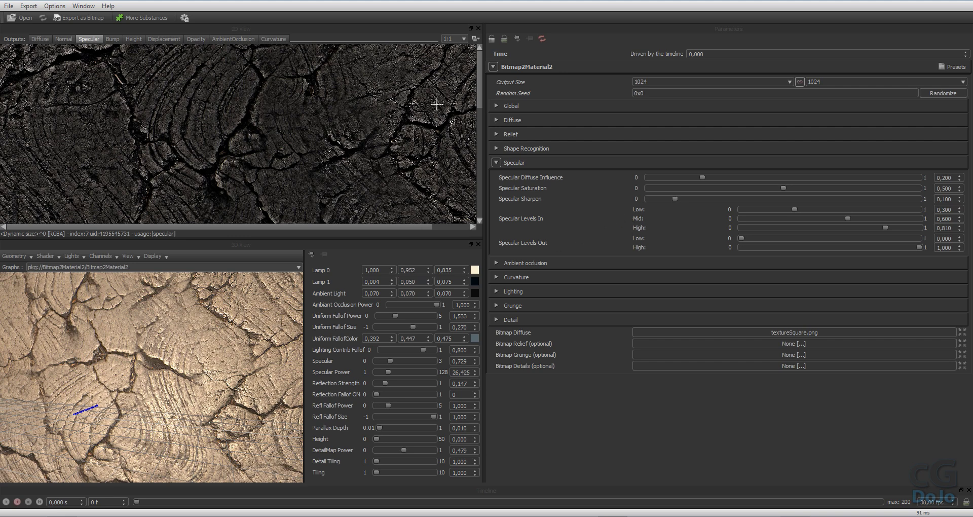
Set Specular Diffuse Influence 0,168, Saturation 0,452, Sharpen 0, Levels In Low 0,239 and Mid 0,527
{"action": "mouse_move", "coordinate": [700, 179]}
{"action": "left_mouse_down"}
{"action": "mouse_move", "coordinate": [680, 175]}
{"action": "mouse_move", "coordinate": [694, 176]}
{"action": "left_mouse_up"}
{"action": "mouse_move", "coordinate": [789, 186]}
{"action": "left_mouse_down"}
{"action": "mouse_move", "coordinate": [765, 193]}
{"action": "mouse_move", "coordinate": [773, 191]}
{"action": "left_mouse_up"}
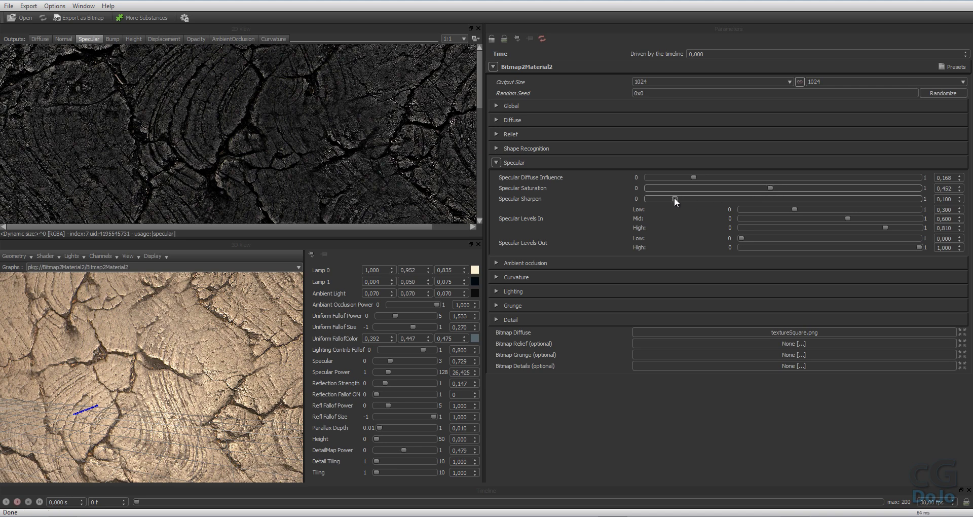
{"action": "left_click_drag", "start_coordinate": [675, 198], "coordinate": [636, 204]}
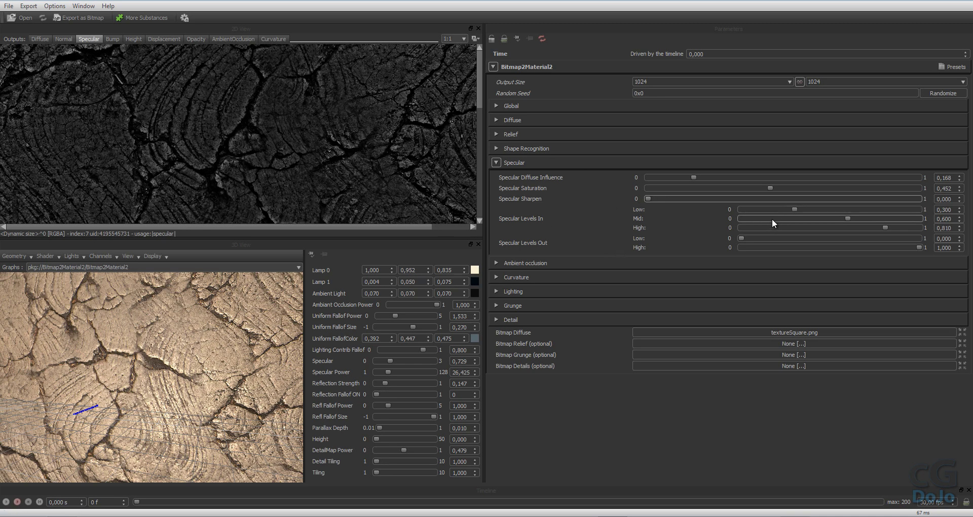
{"action": "mouse_move", "coordinate": [793, 209]}
{"action": "left_mouse_down"}
{"action": "mouse_move", "coordinate": [752, 208]}
{"action": "mouse_move", "coordinate": [783, 210]}
{"action": "left_mouse_up"}
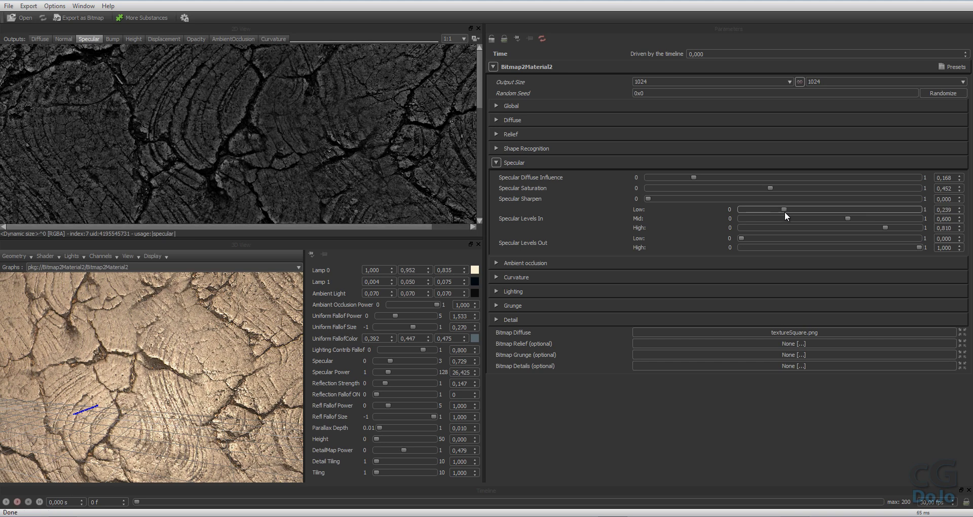
{"action": "mouse_move", "coordinate": [847, 221]}
{"action": "left_mouse_down"}
{"action": "mouse_move", "coordinate": [820, 220]}
{"action": "mouse_move", "coordinate": [834, 217]}
{"action": "left_mouse_up"}
{"action": "scroll", "coordinate": [164, 395], "scroll_direction": "down", "scroll_amount": 5}
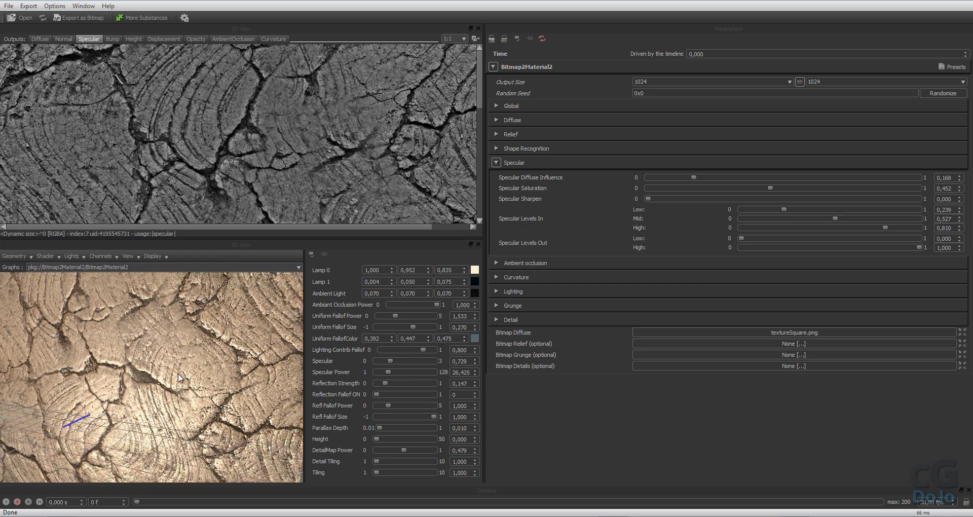
{"action": "left_click_drag", "start_coordinate": [164, 395], "coordinate": [187, 363]}
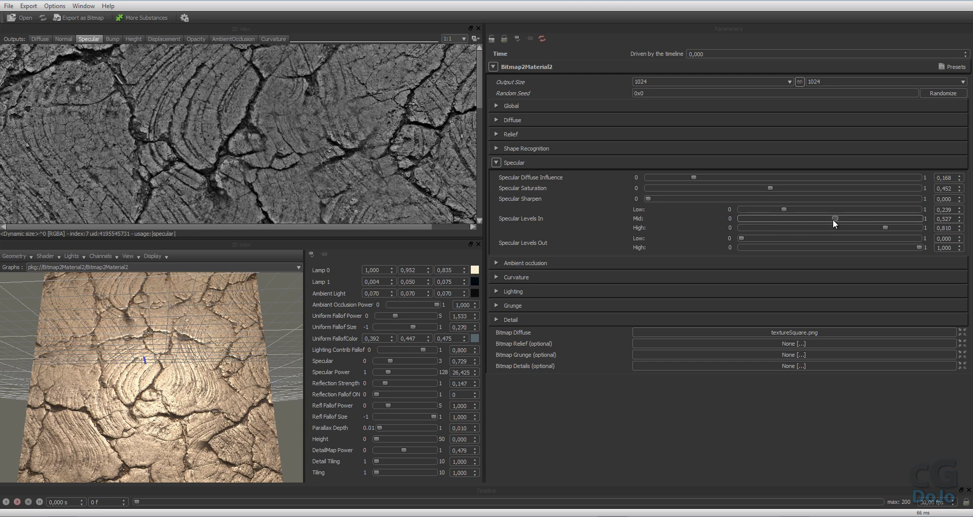
Set Specular Levels In Mid 0,538 and High 0,870, and Levels Out High 0,966
{"action": "left_click_drag", "start_coordinate": [832, 219], "coordinate": [914, 230]}
{"action": "mouse_move", "coordinate": [847, 216]}
{"action": "left_mouse_down"}
{"action": "mouse_move", "coordinate": [825, 219]}
{"action": "mouse_move", "coordinate": [835, 218]}
{"action": "left_mouse_up"}
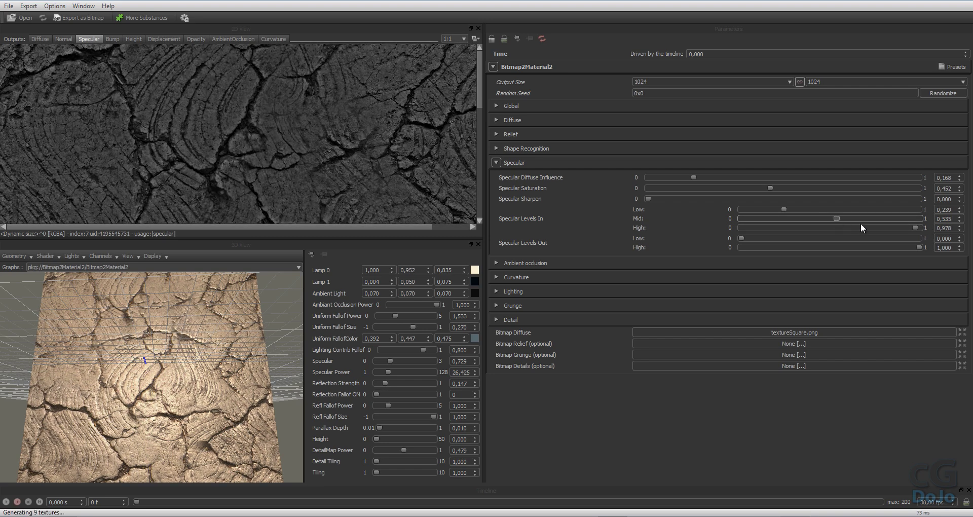
{"action": "left_click_drag", "start_coordinate": [914, 227], "coordinate": [896, 227]}
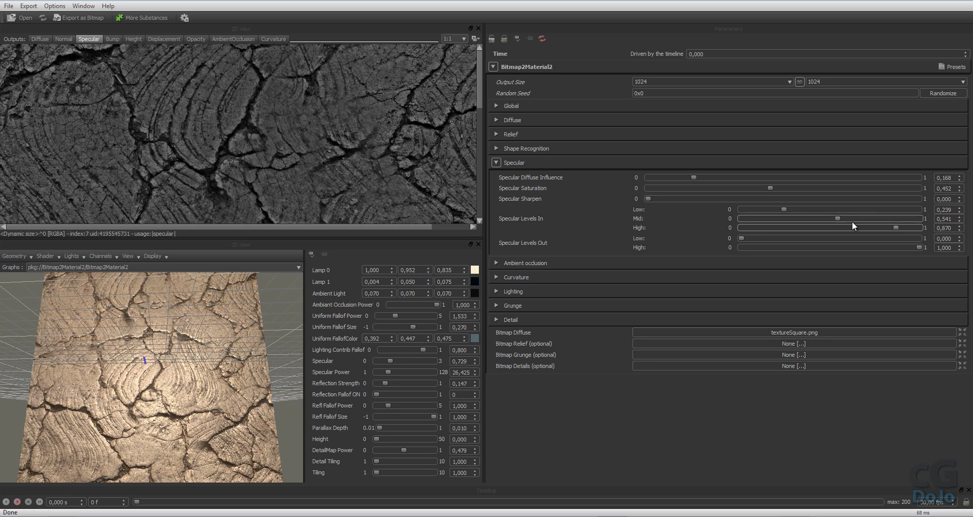
{"action": "left_click_drag", "start_coordinate": [230, 334], "coordinate": [214, 353]}
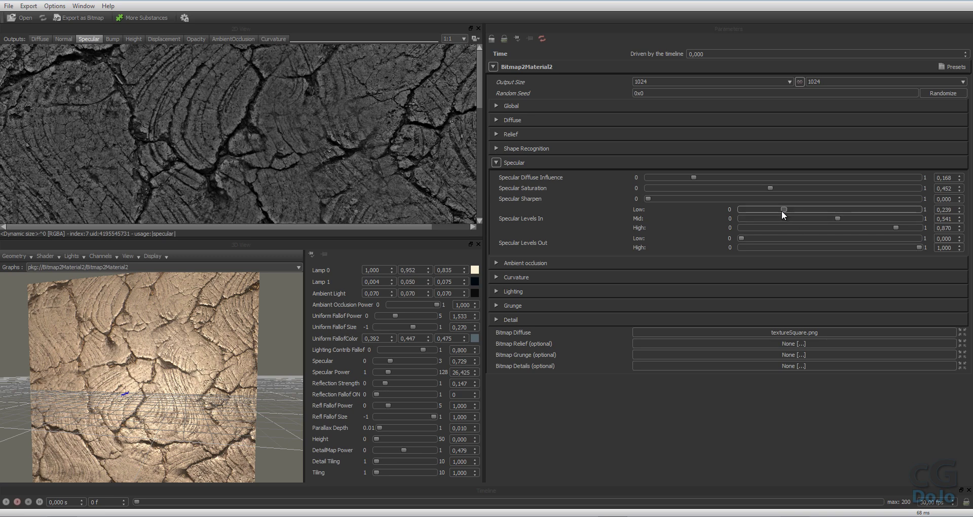
{"action": "left_click_drag", "start_coordinate": [742, 239], "coordinate": [709, 242]}
{"action": "left_click_drag", "start_coordinate": [914, 245], "coordinate": [906, 248]}
{"action": "left_click_drag", "start_coordinate": [833, 218], "coordinate": [837, 218]}
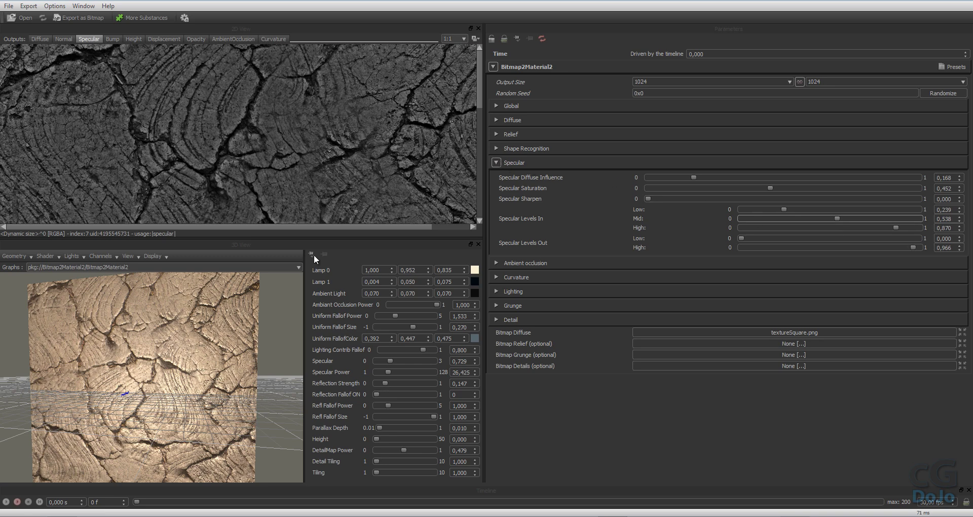
{"action": "left_click_drag", "start_coordinate": [218, 330], "coordinate": [208, 284]}
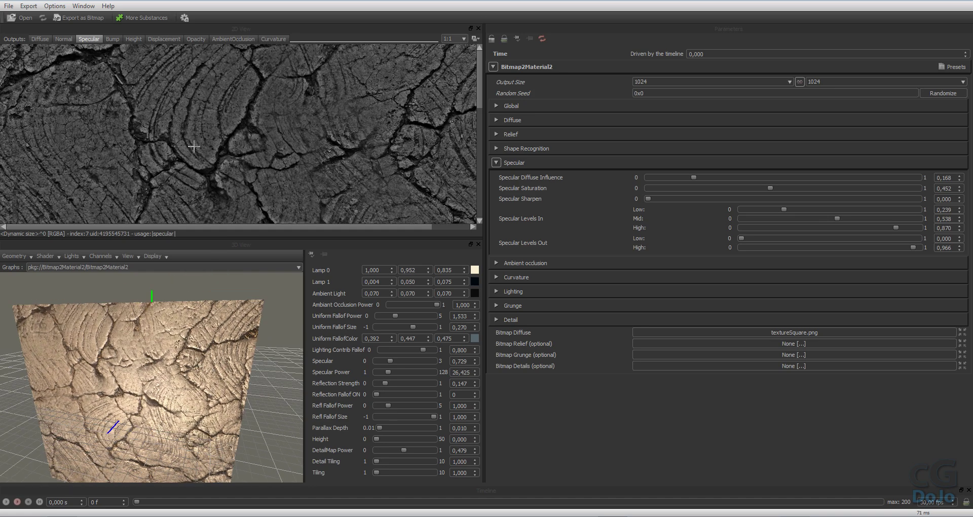
{"action": "left_click_drag", "start_coordinate": [162, 356], "coordinate": [160, 335]}
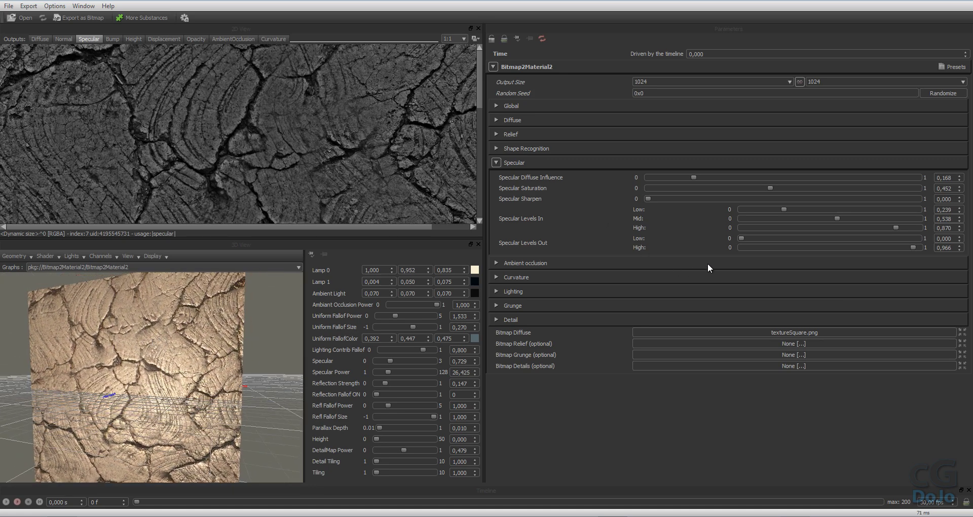
Swap the Specular settings for Ambient occlusion settings and preview the ambient occlusion map
{"action": "left_click", "coordinate": [499, 162]}
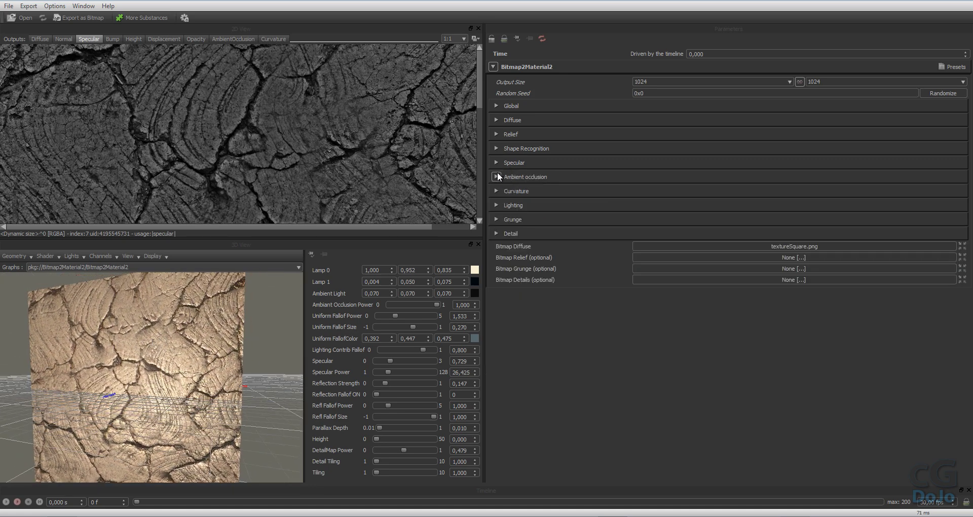
{"action": "mouse_move", "coordinate": [248, 334]}
{"action": "left_mouse_down"}
{"action": "mouse_move", "coordinate": [227, 329]}
{"action": "mouse_move", "coordinate": [230, 306]}
{"action": "mouse_move", "coordinate": [252, 316]}
{"action": "mouse_move", "coordinate": [221, 313]}
{"action": "mouse_move", "coordinate": [241, 327]}
{"action": "left_mouse_up"}
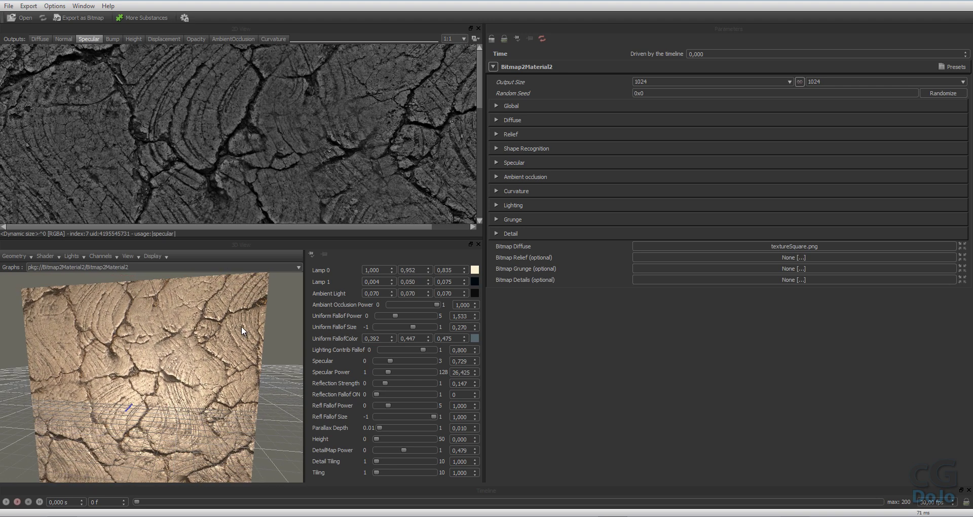
{"action": "left_click", "coordinate": [497, 176]}
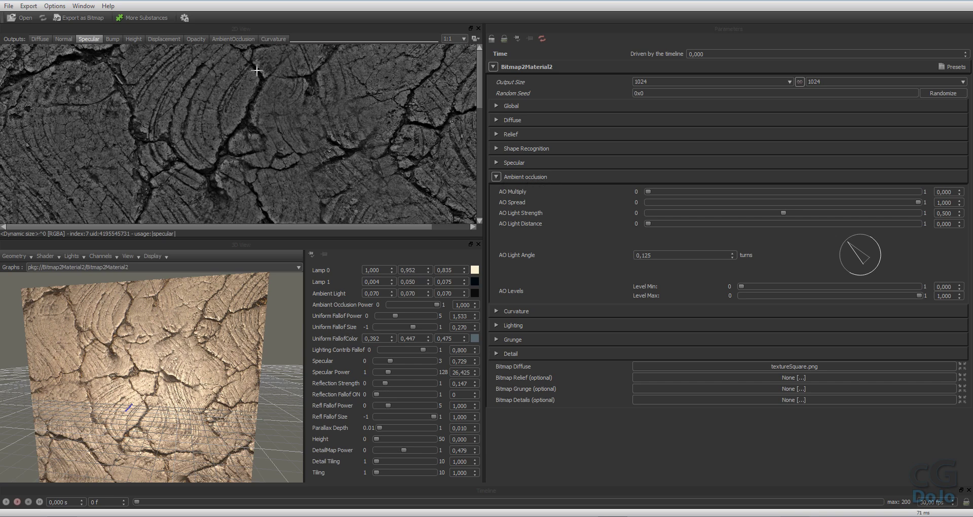
{"action": "left_click", "coordinate": [235, 38]}
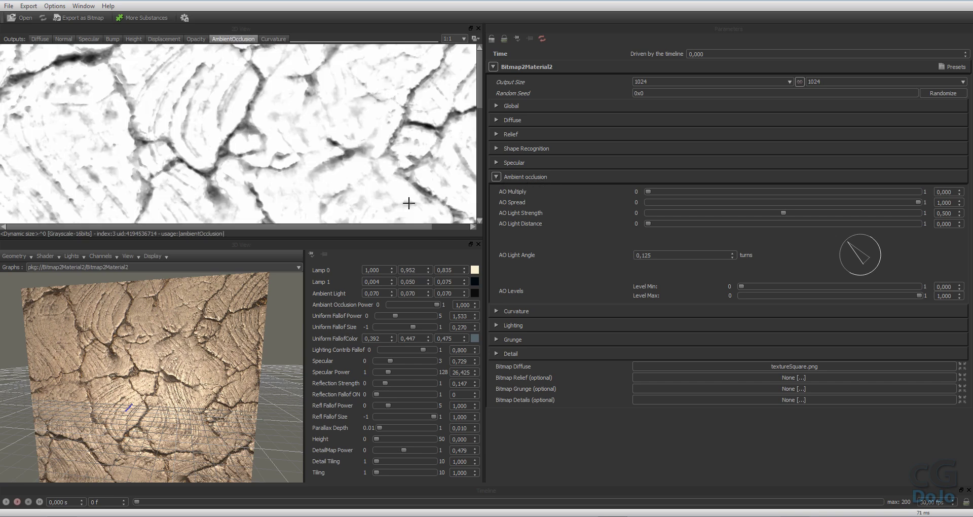
{"action": "scroll", "coordinate": [400, 161], "scroll_direction": "down", "scroll_amount": 3}
{"action": "scroll", "coordinate": [400, 162], "scroll_direction": "up", "scroll_amount": 3}
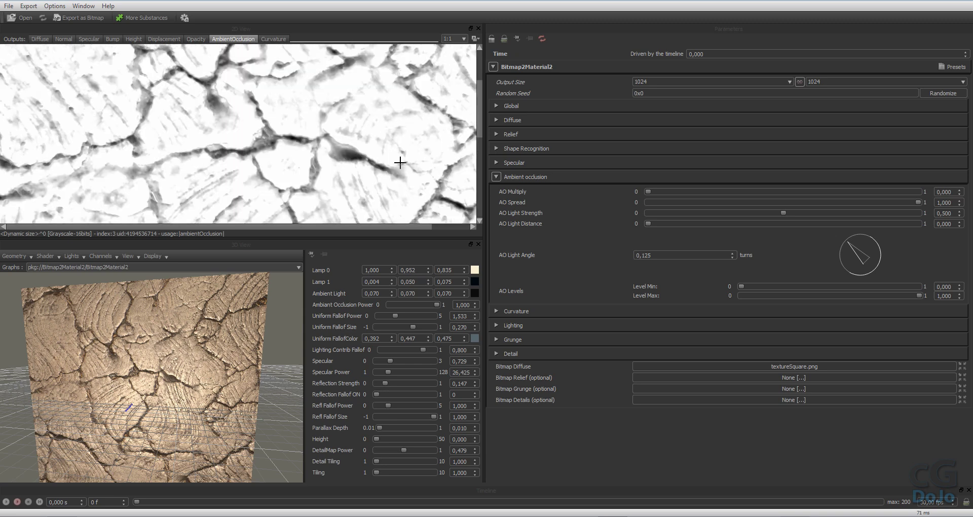
{"action": "mouse_move", "coordinate": [163, 393]}
{"action": "left_mouse_down"}
{"action": "mouse_move", "coordinate": [191, 401]}
{"action": "mouse_move", "coordinate": [154, 382]}
{"action": "left_mouse_up"}
{"action": "scroll", "coordinate": [341, 159], "scroll_direction": "up", "scroll_amount": 3}
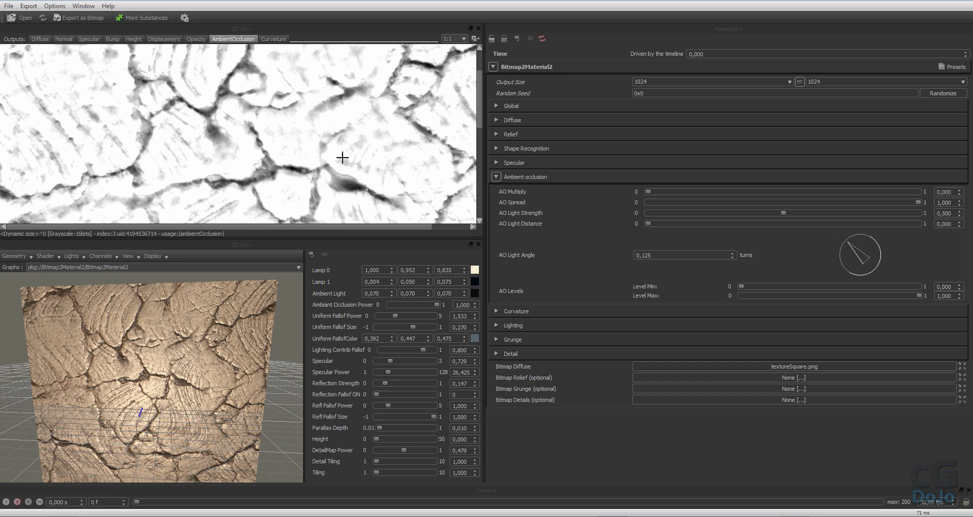
{"action": "scroll", "coordinate": [178, 161], "scroll_direction": "down", "scroll_amount": 3}
{"action": "scroll", "coordinate": [339, 132], "scroll_direction": "down", "scroll_amount": 5}
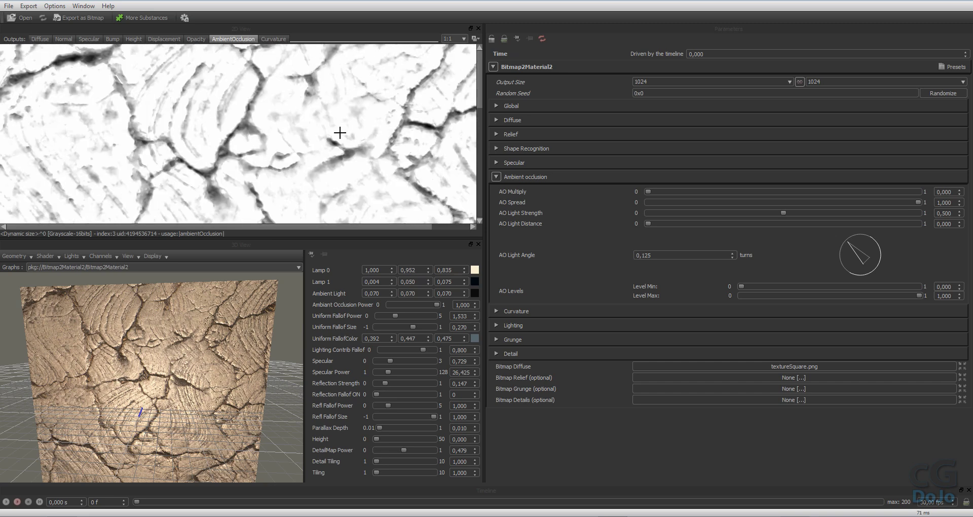
{"action": "scroll", "coordinate": [342, 134], "scroll_direction": "down", "scroll_amount": 5}
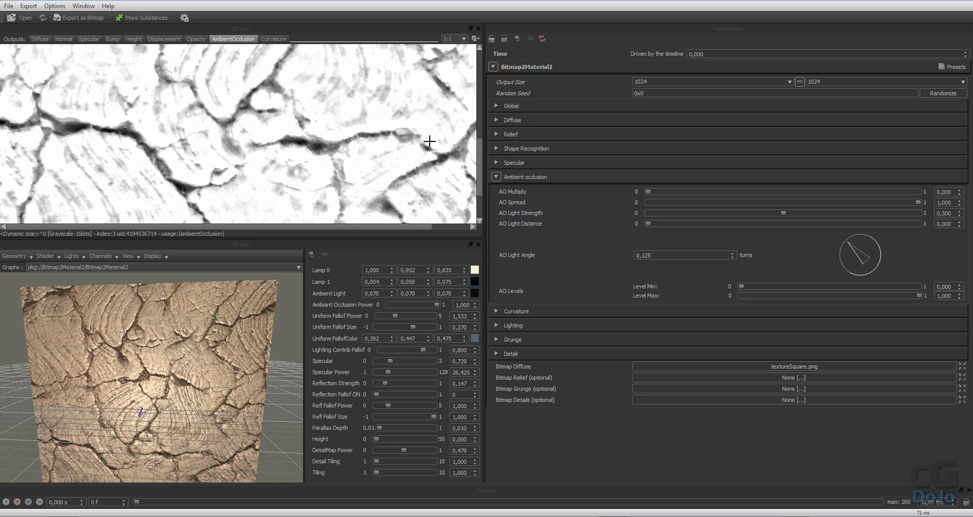
{"action": "scroll", "coordinate": [315, 123], "scroll_direction": "down", "scroll_amount": 3}
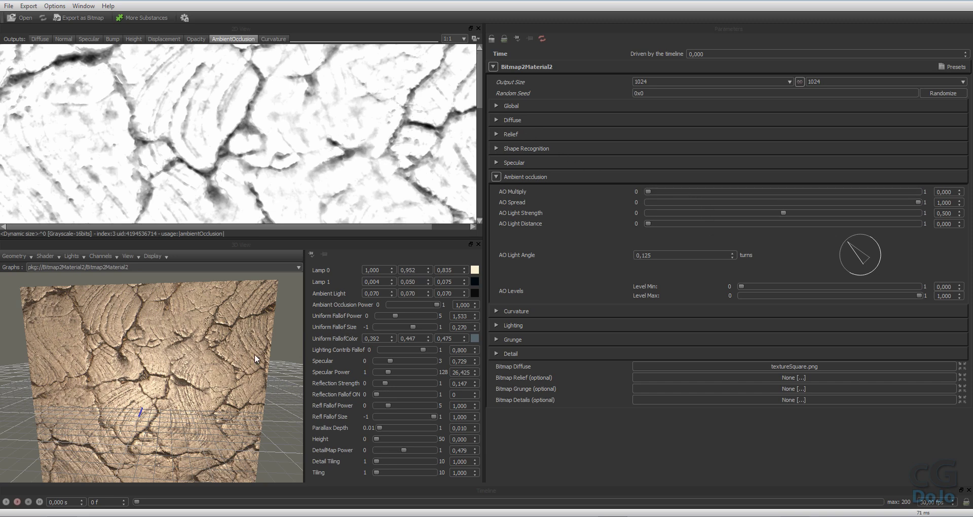
Set AO Multiply and AO Spread to 0,000, leaving a nearly white occlusion map
{"action": "left_click_drag", "start_coordinate": [254, 353], "coordinate": [222, 329]}
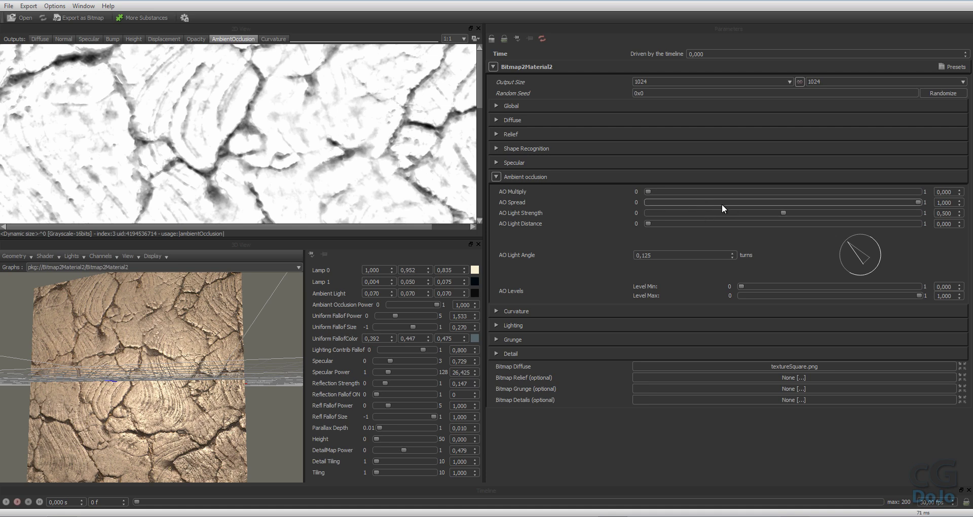
{"action": "left_click_drag", "start_coordinate": [655, 191], "coordinate": [577, 194]}
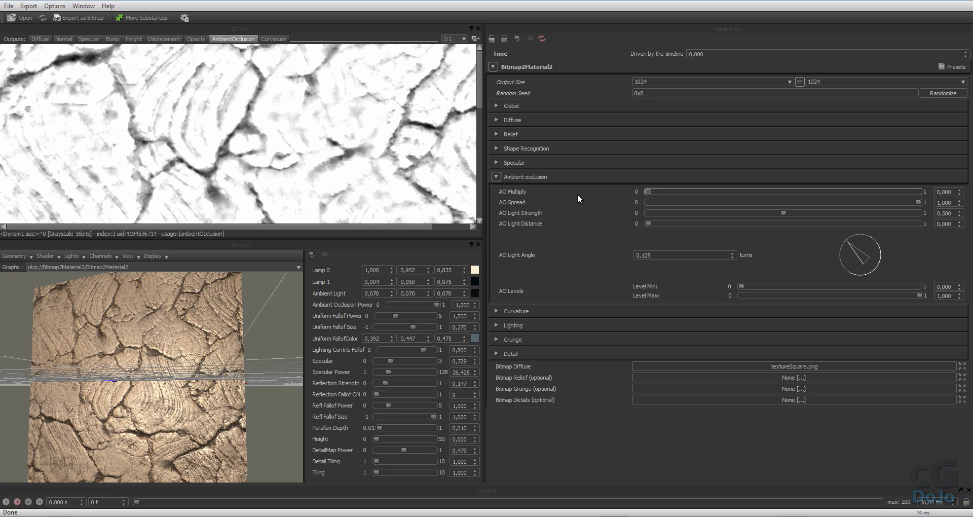
{"action": "left_click_drag", "start_coordinate": [911, 201], "coordinate": [571, 222]}
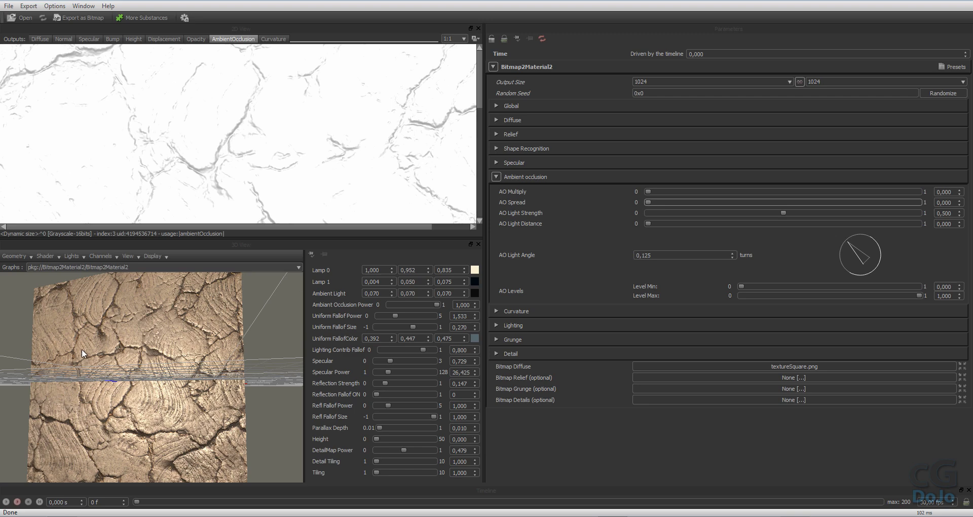
{"action": "left_click_drag", "start_coordinate": [81, 349], "coordinate": [154, 401]}
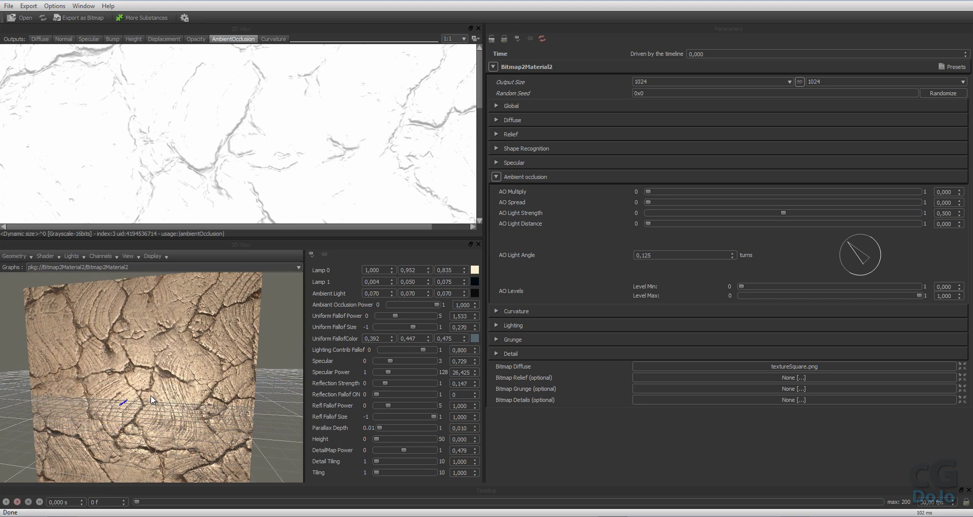
Turn off Height in the 3D preview channels and toggle ambient occlusion off and on
{"action": "left_click", "coordinate": [118, 255]}
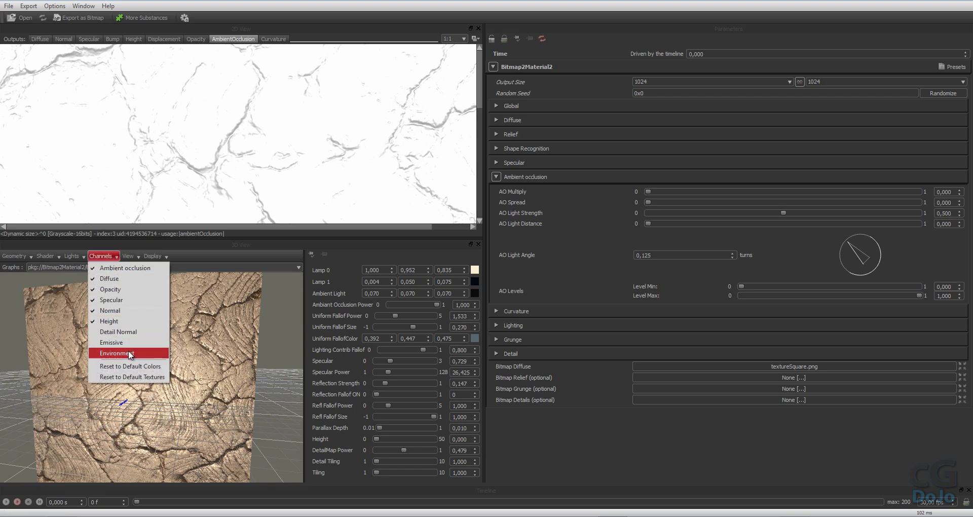
{"action": "left_click", "coordinate": [122, 321]}
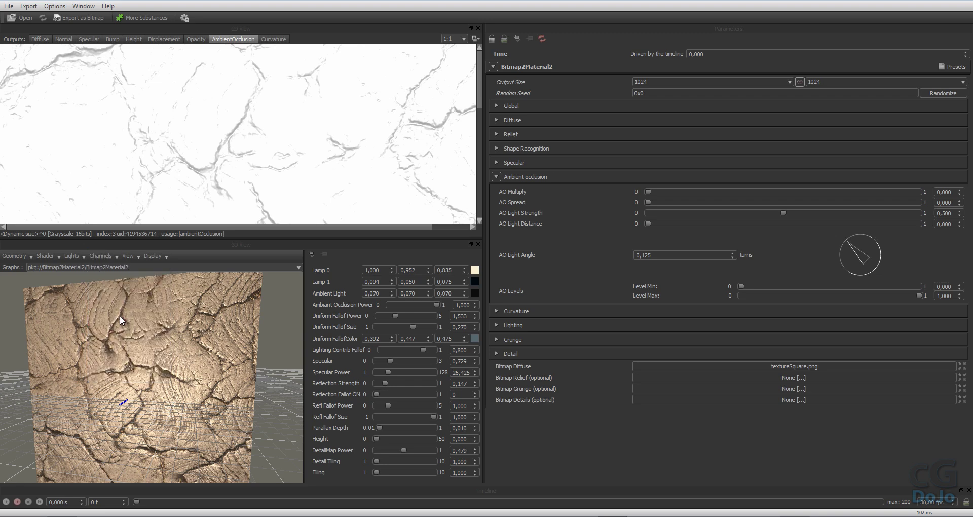
{"action": "left_click", "coordinate": [115, 256]}
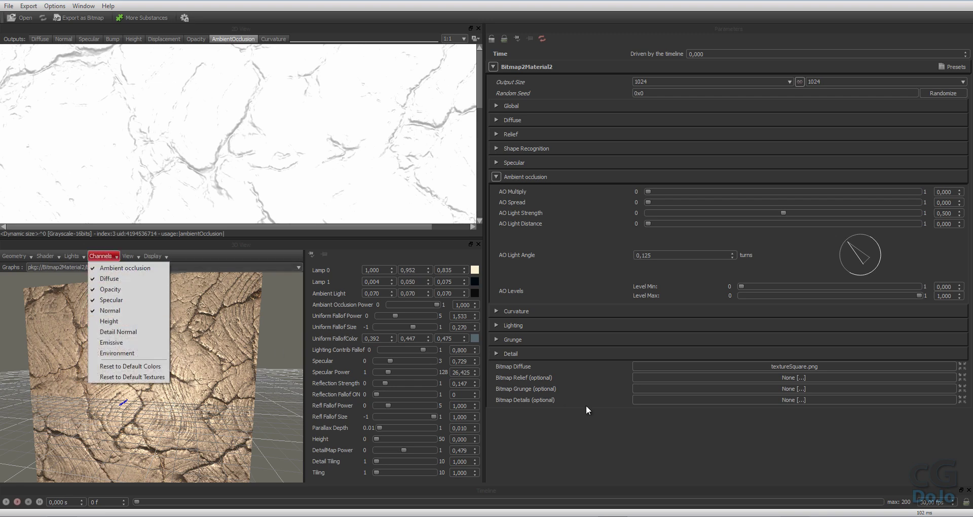
{"action": "left_click", "coordinate": [139, 270]}
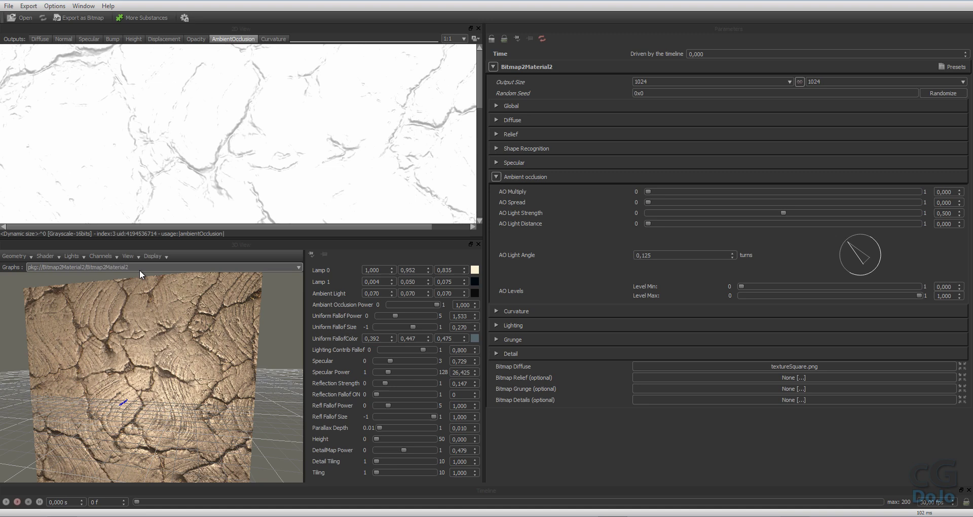
{"action": "left_click", "coordinate": [115, 256]}
{"action": "left_click", "coordinate": [130, 268]}
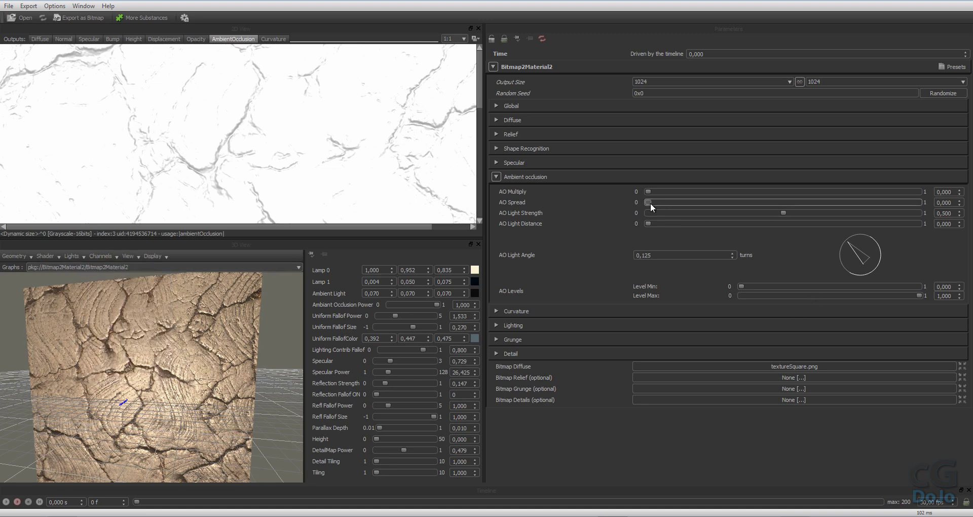
Set AO Spread 1,000, Multiply 0,452, Light Strength 0,164 and Light Distance 0,131
{"action": "left_click_drag", "start_coordinate": [647, 202], "coordinate": [925, 202]}
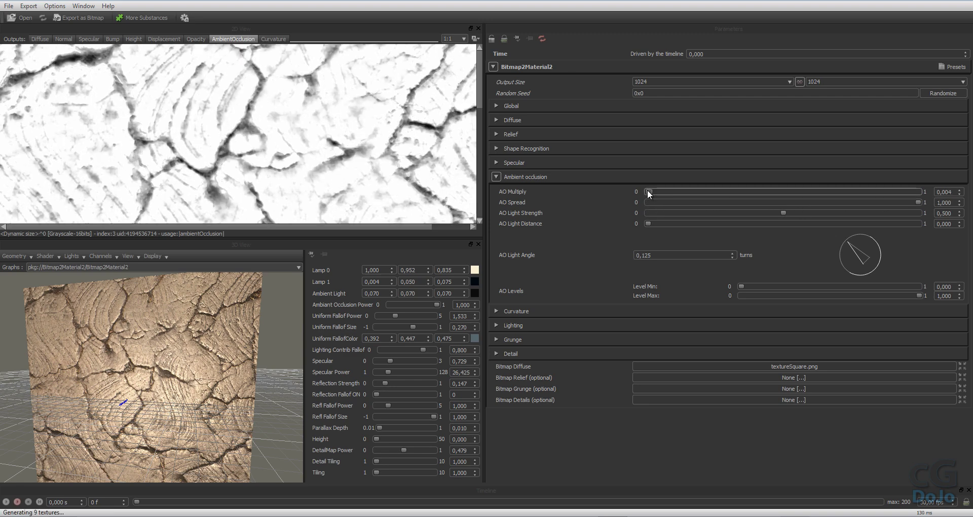
{"action": "left_click_drag", "start_coordinate": [647, 192], "coordinate": [836, 221]}
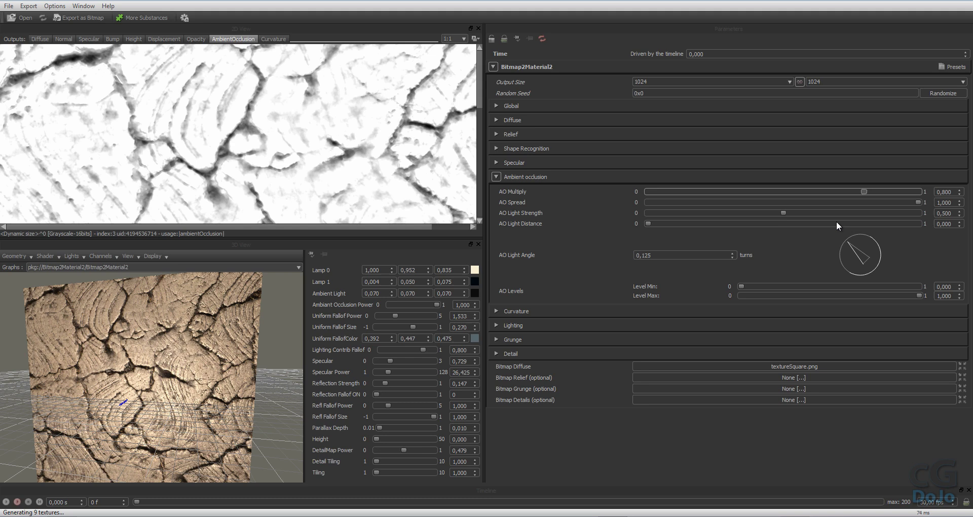
{"action": "left_click_drag", "start_coordinate": [731, 212], "coordinate": [696, 205]}
{"action": "mouse_move", "coordinate": [759, 203]}
{"action": "left_mouse_down"}
{"action": "mouse_move", "coordinate": [774, 202]}
{"action": "mouse_move", "coordinate": [756, 203]}
{"action": "left_mouse_up"}
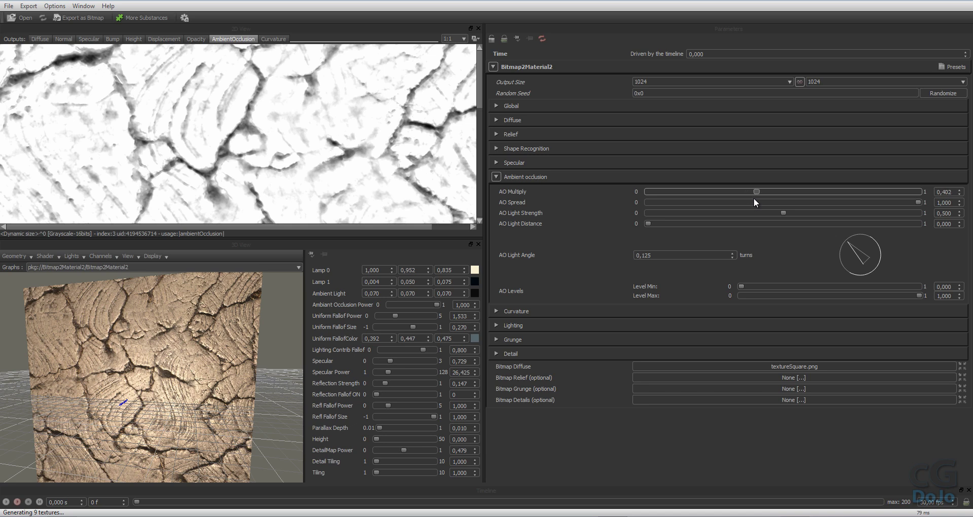
{"action": "left_click_drag", "start_coordinate": [757, 202], "coordinate": [760, 202]}
{"action": "left_click_drag", "start_coordinate": [759, 199], "coordinate": [824, 193]}
{"action": "left_click_drag", "start_coordinate": [770, 197], "coordinate": [768, 198]}
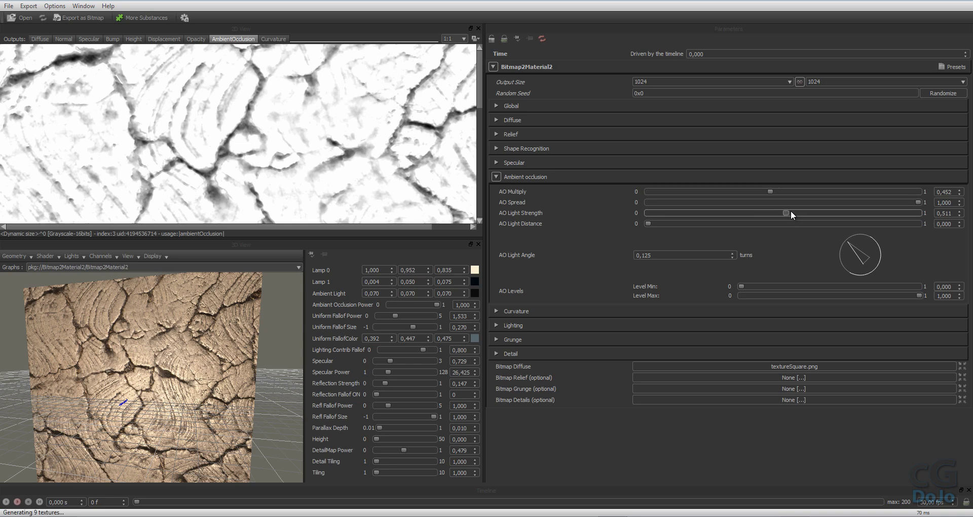
{"action": "left_click_drag", "start_coordinate": [783, 213], "coordinate": [655, 227]}
{"action": "left_click_drag", "start_coordinate": [721, 223], "coordinate": [571, 233]}
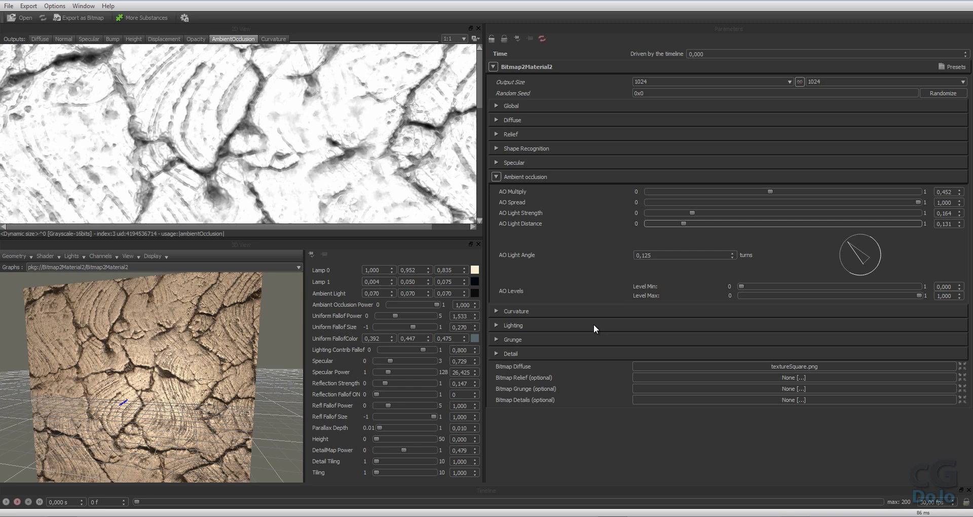
Fold away Ambient occlusion and expand Detail and Global, showing Details Input Intensity 0,000 and Tiling 5
{"action": "left_click", "coordinate": [496, 177]}
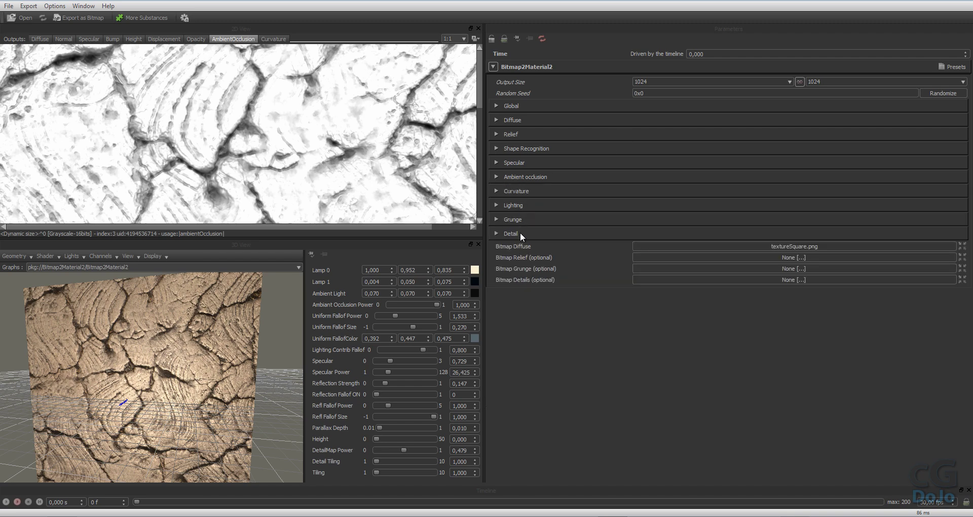
{"action": "left_click", "coordinate": [498, 233]}
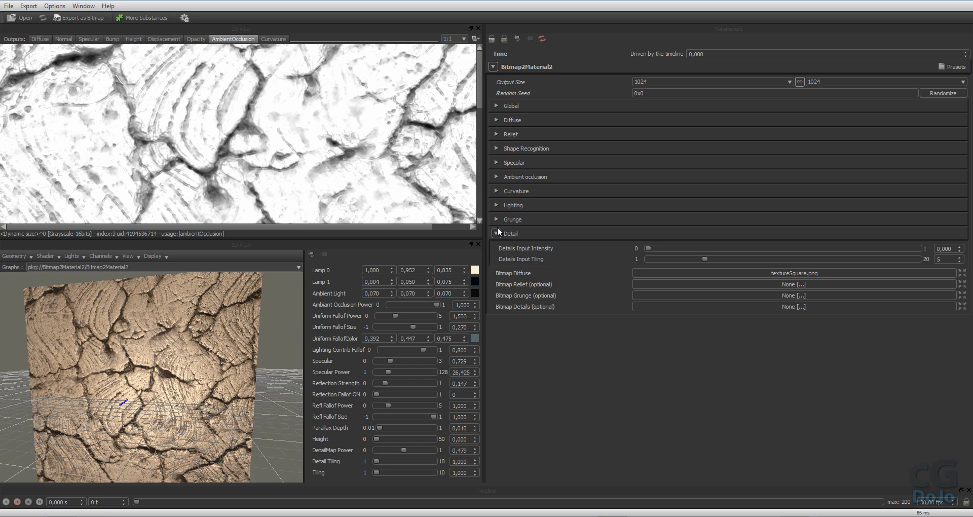
{"action": "left_click", "coordinate": [497, 104]}
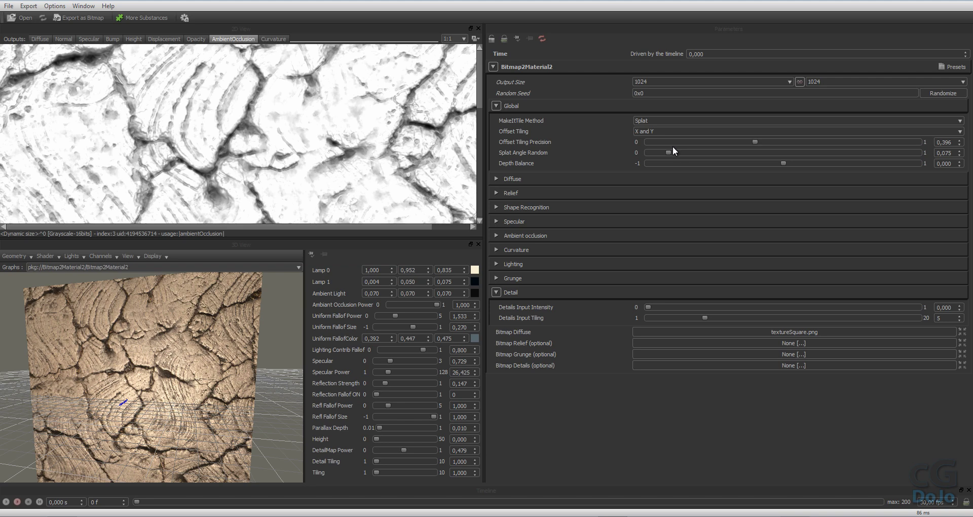
{"action": "mouse_move", "coordinate": [259, 333]}
{"action": "left_mouse_down"}
{"action": "mouse_move", "coordinate": [265, 348]}
{"action": "mouse_move", "coordinate": [258, 339]}
{"action": "left_mouse_up"}
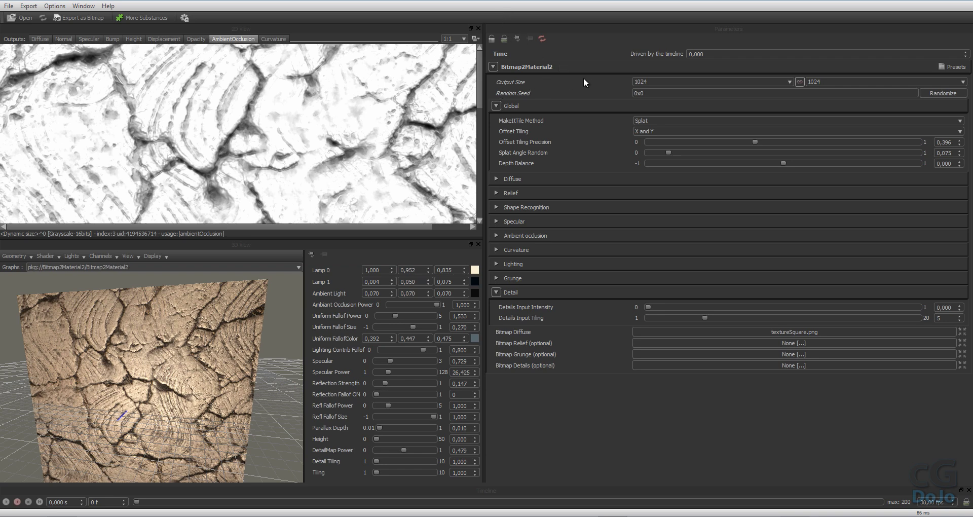
Set the output size to 2048 and view the plane from above
{"action": "left_click", "coordinate": [687, 81]}
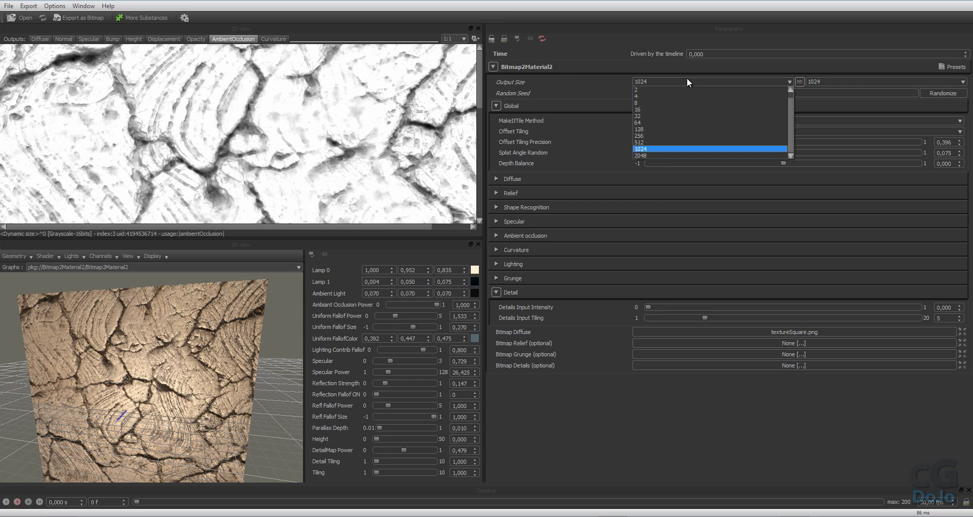
{"action": "left_click", "coordinate": [650, 155]}
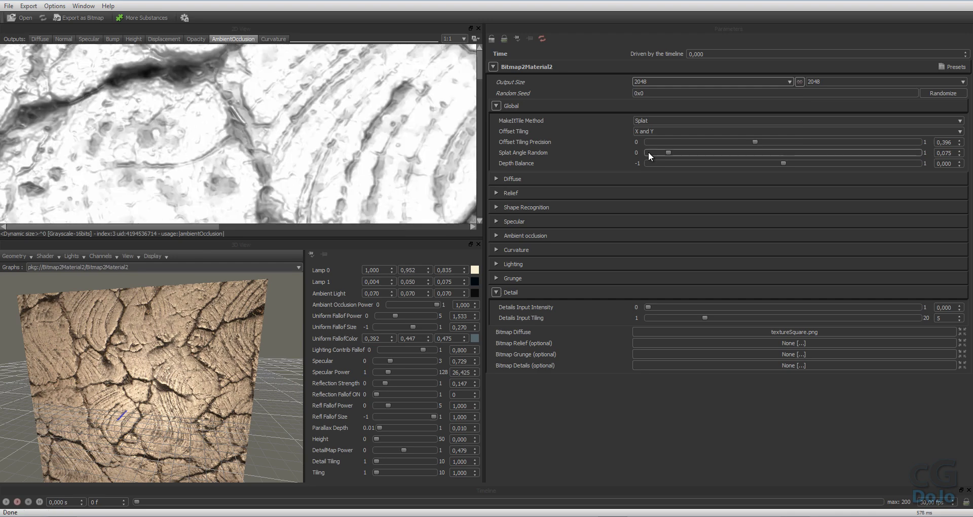
{"action": "left_click_drag", "start_coordinate": [207, 379], "coordinate": [216, 352]}
{"action": "scroll", "coordinate": [216, 349], "scroll_direction": "up", "scroll_amount": 8}
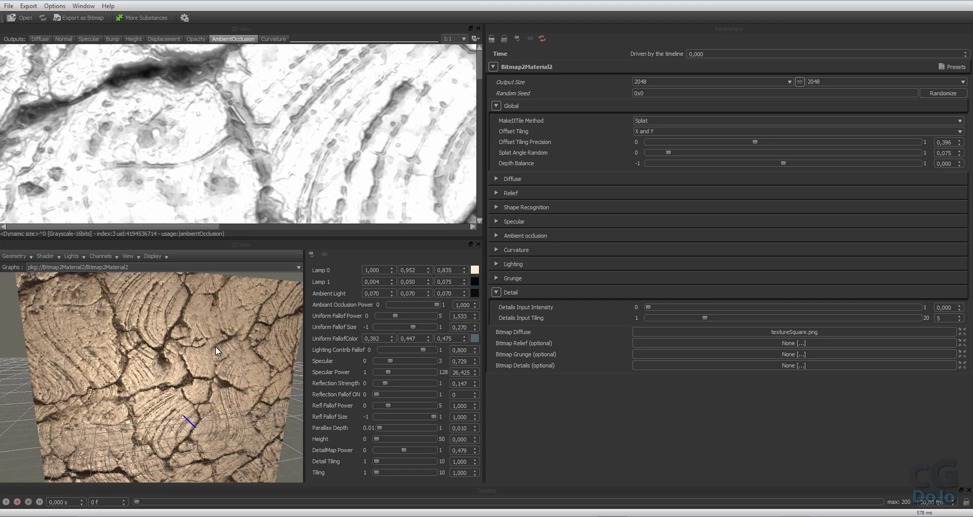
{"action": "scroll", "coordinate": [214, 357], "scroll_direction": "up", "scroll_amount": 2}
{"action": "scroll", "coordinate": [212, 364], "scroll_direction": "up", "scroll_amount": 2}
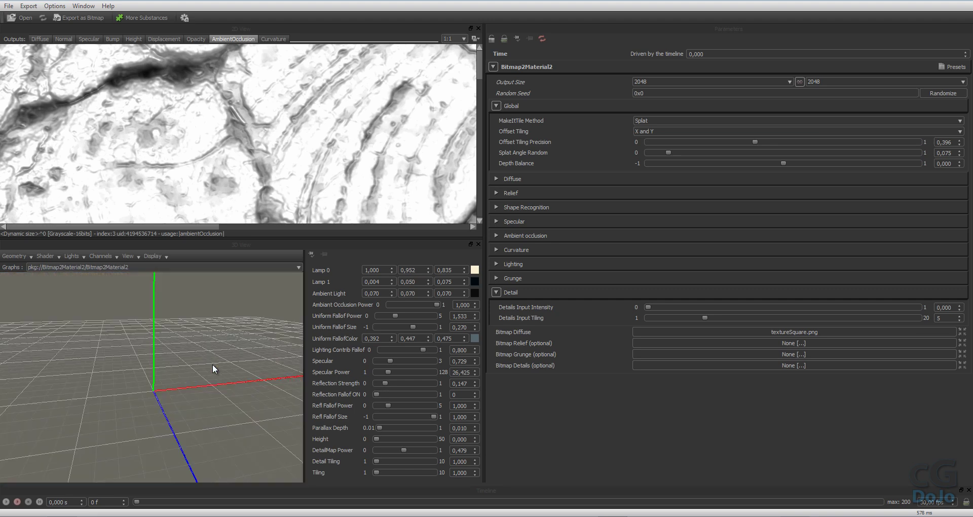
{"action": "scroll", "coordinate": [212, 364], "scroll_direction": "down", "scroll_amount": 4}
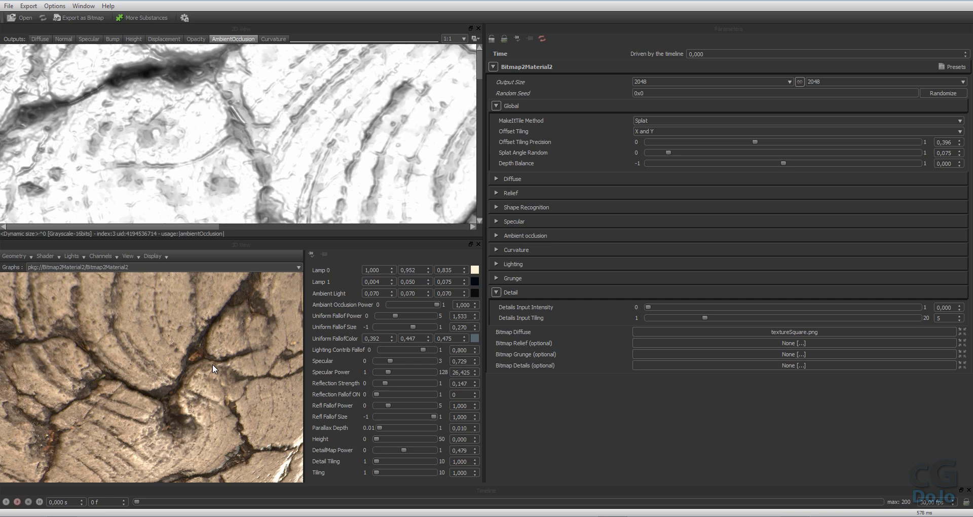
Switch the output size back to 1024, then to 512, and inspect the preview
{"action": "left_click", "coordinate": [671, 81]}
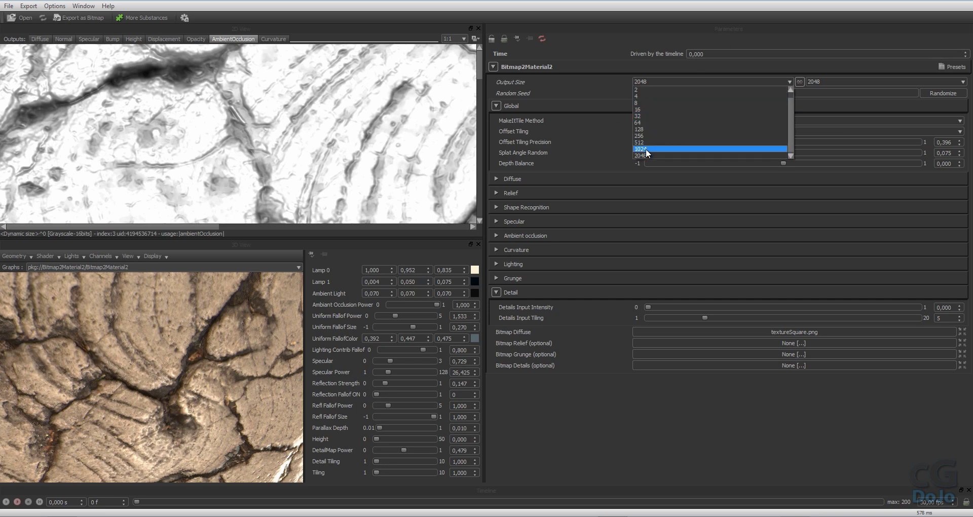
{"action": "left_click", "coordinate": [646, 148]}
{"action": "left_click", "coordinate": [680, 81]}
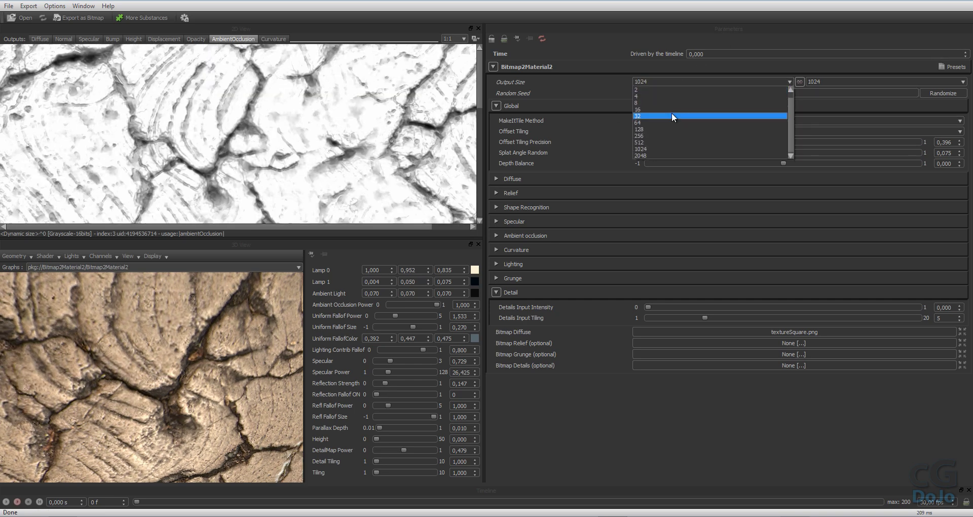
{"action": "left_click", "coordinate": [667, 142]}
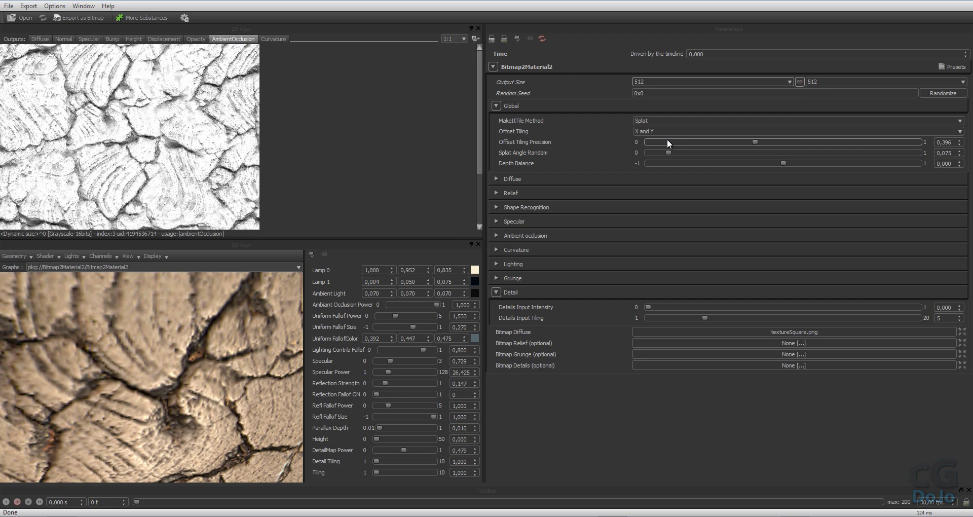
{"action": "scroll", "coordinate": [224, 360], "scroll_direction": "down", "scroll_amount": 5}
{"action": "scroll", "coordinate": [221, 358], "scroll_direction": "down", "scroll_amount": 5}
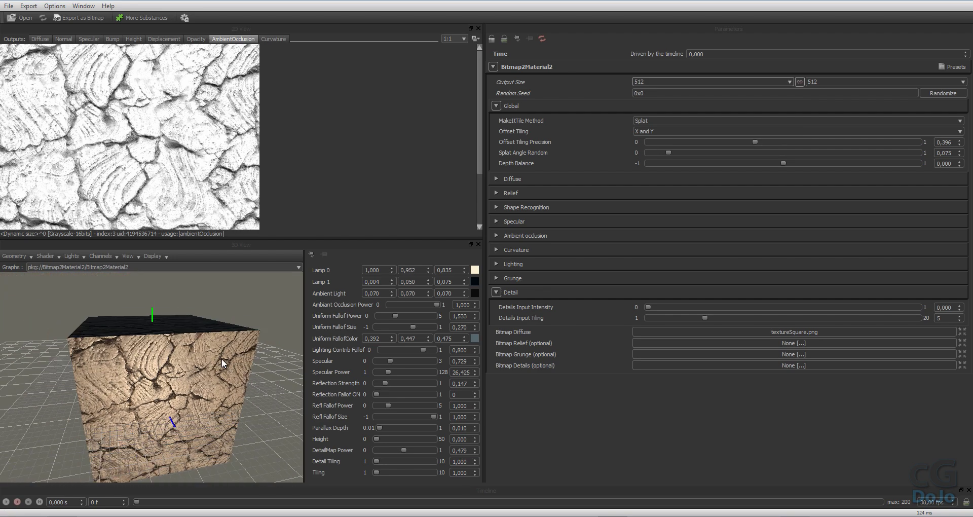
{"action": "left_click_drag", "start_coordinate": [221, 358], "coordinate": [229, 316]}
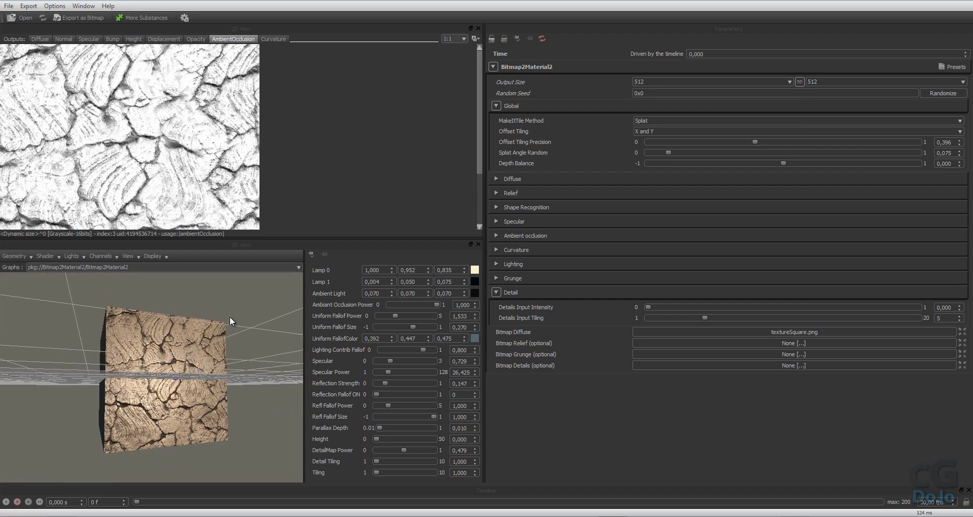
{"action": "scroll", "coordinate": [229, 316], "scroll_direction": "up", "scroll_amount": 6}
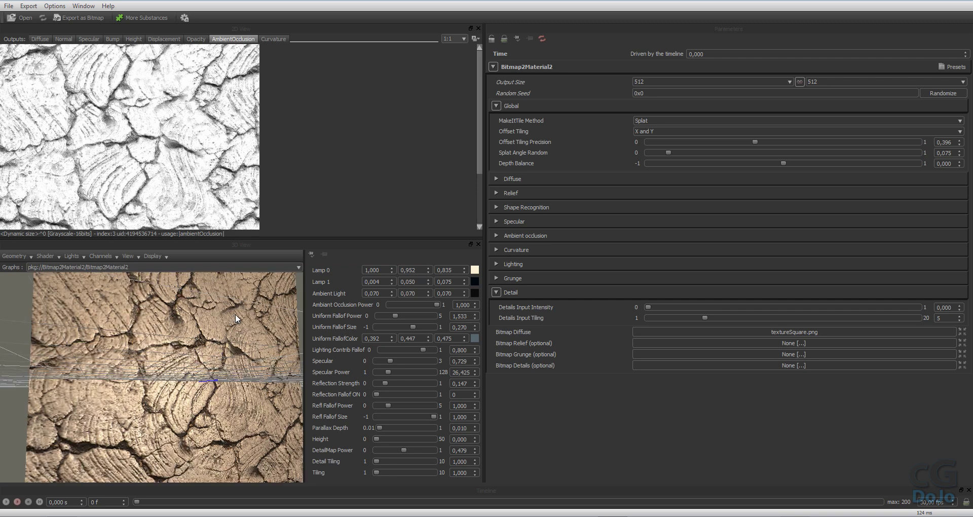
{"action": "left_click_drag", "start_coordinate": [235, 314], "coordinate": [190, 351]}
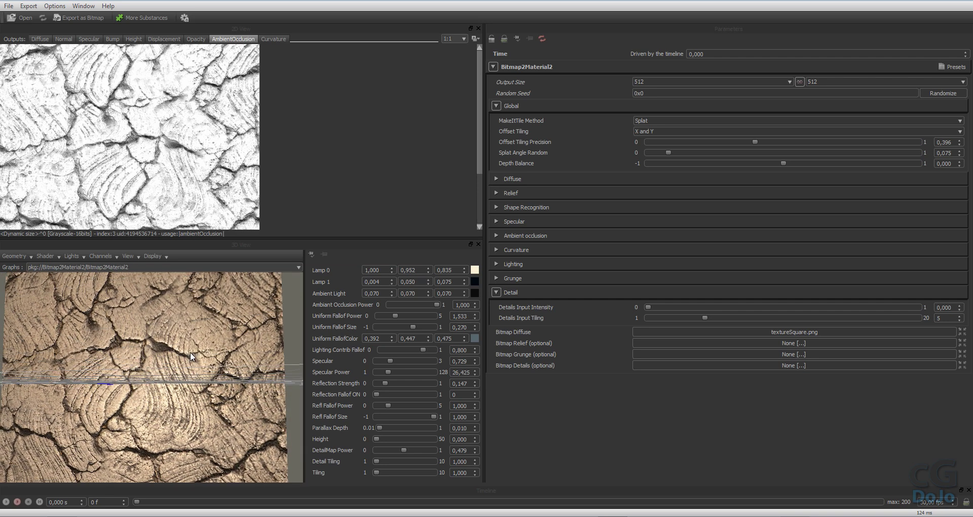
Try smaller output sizes of 256 and 128, checking the plane above the grid
{"action": "left_click", "coordinate": [667, 83]}
{"action": "left_click", "coordinate": [659, 135]}
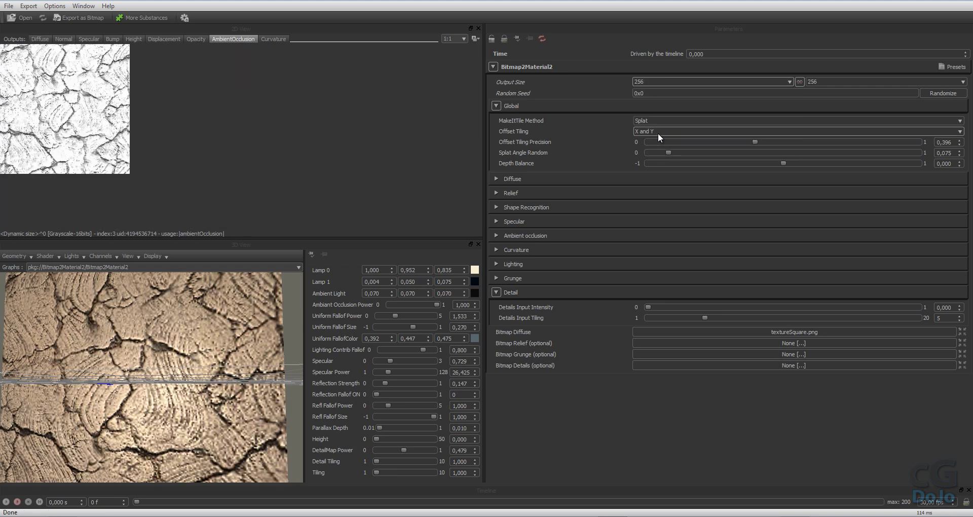
{"action": "scroll", "coordinate": [223, 342], "scroll_direction": "down", "scroll_amount": 5}
{"action": "scroll", "coordinate": [223, 343], "scroll_direction": "down", "scroll_amount": 3}
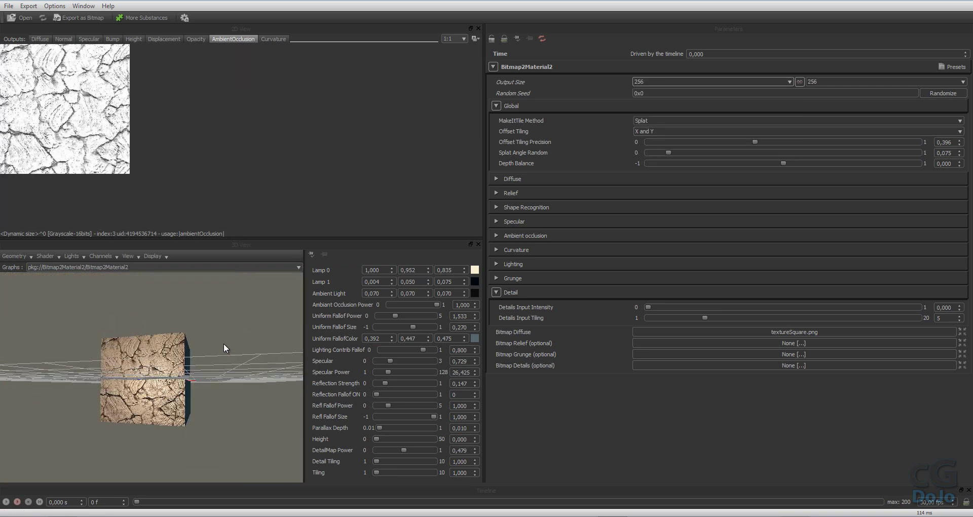
{"action": "left_click_drag", "start_coordinate": [223, 342], "coordinate": [234, 365]}
{"action": "left_click", "coordinate": [659, 83]}
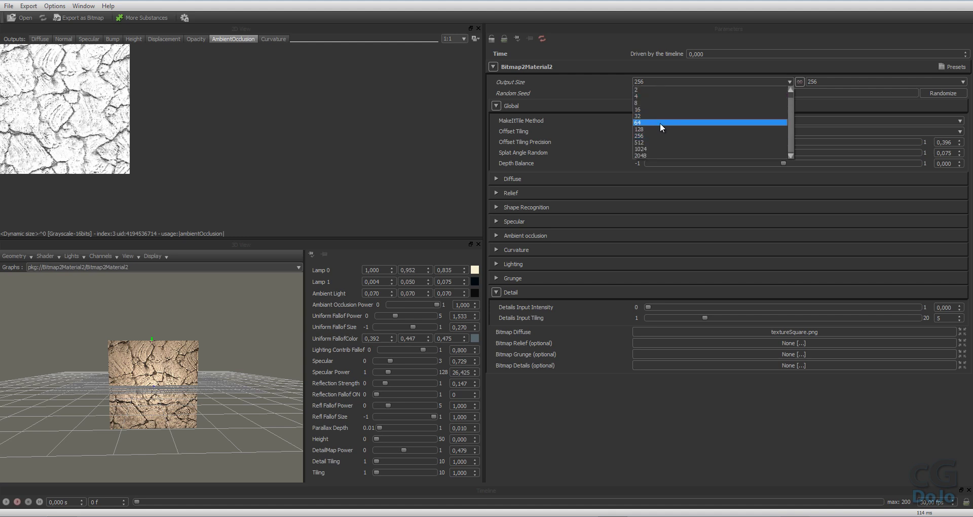
{"action": "left_click", "coordinate": [663, 129]}
{"action": "scroll", "coordinate": [263, 357], "scroll_direction": "down", "scroll_amount": 5}
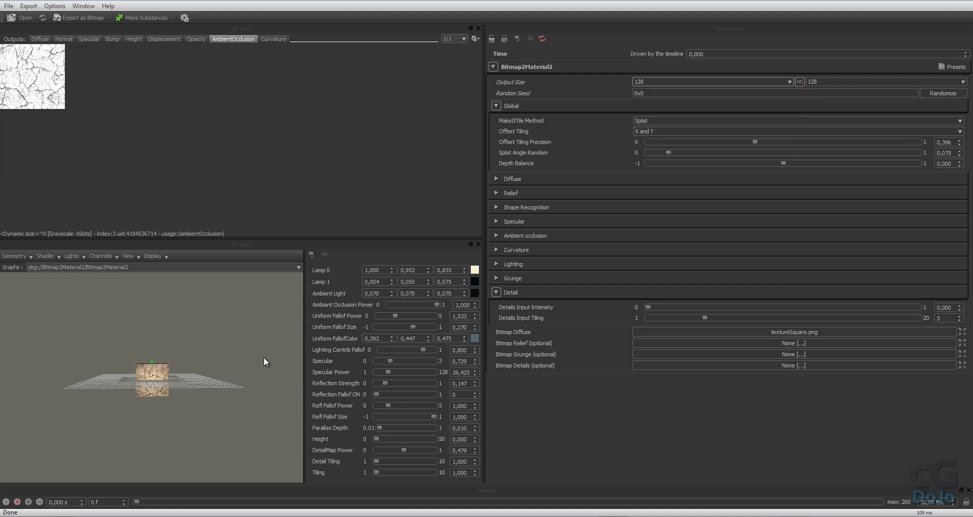
{"action": "left_click", "coordinate": [682, 81]}
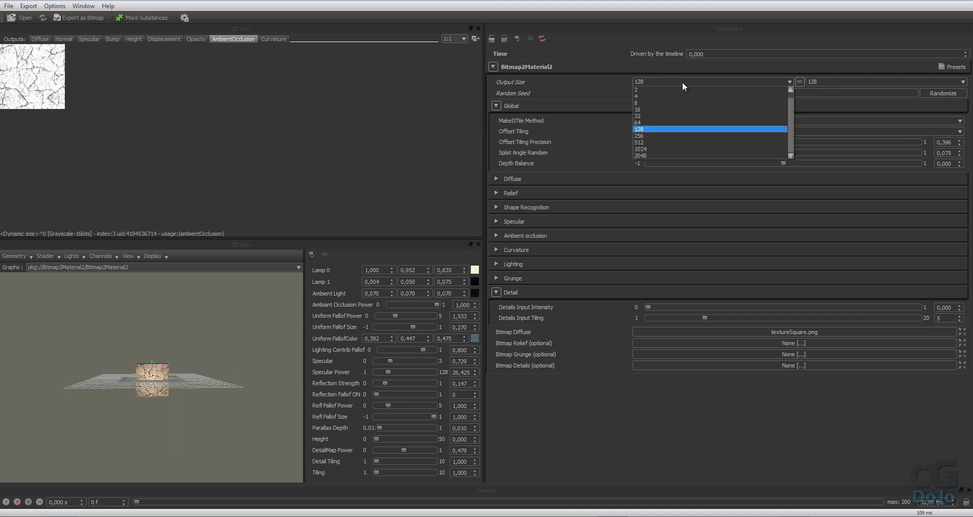
{"action": "left_click", "coordinate": [680, 162]}
{"action": "scroll", "coordinate": [236, 377], "scroll_direction": "up", "scroll_amount": 8}
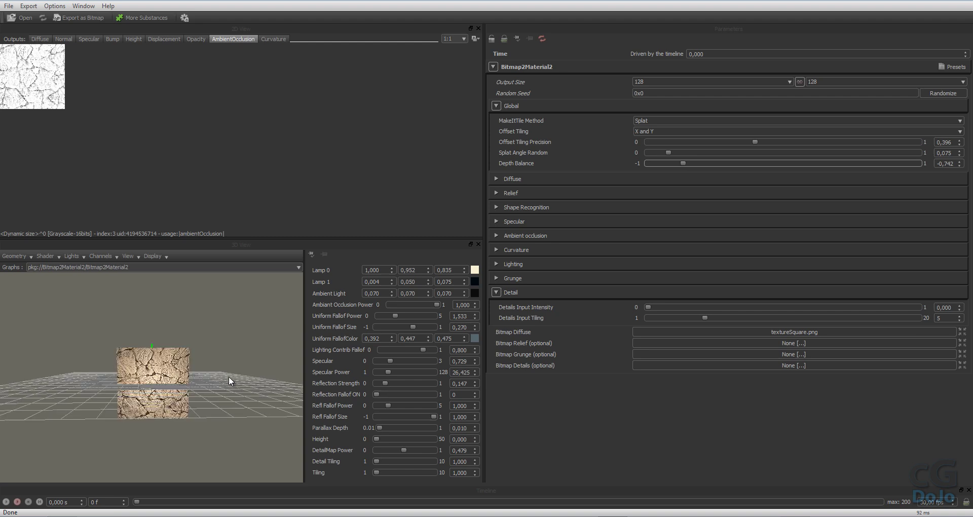
Set the output size to 2048, then settle on 1024 by 1024
{"action": "left_click", "coordinate": [681, 81]}
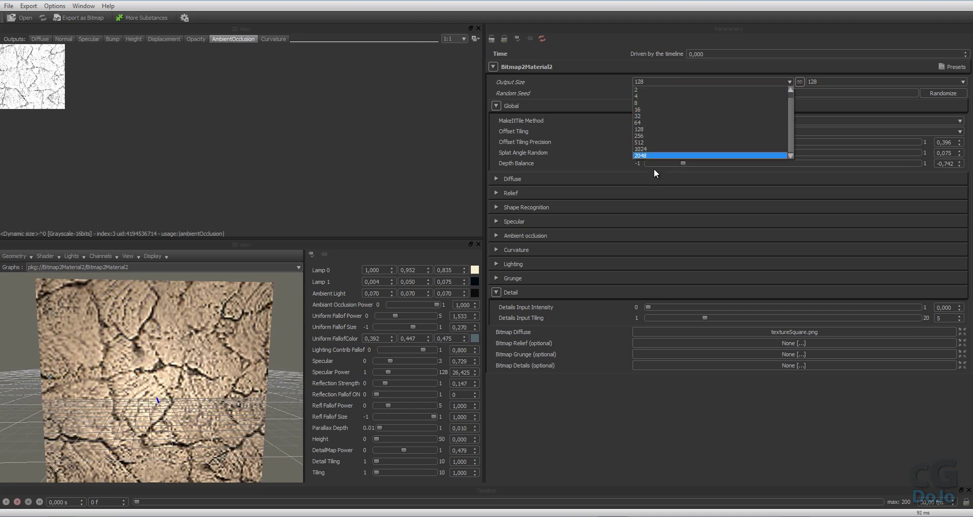
{"action": "left_click", "coordinate": [653, 154]}
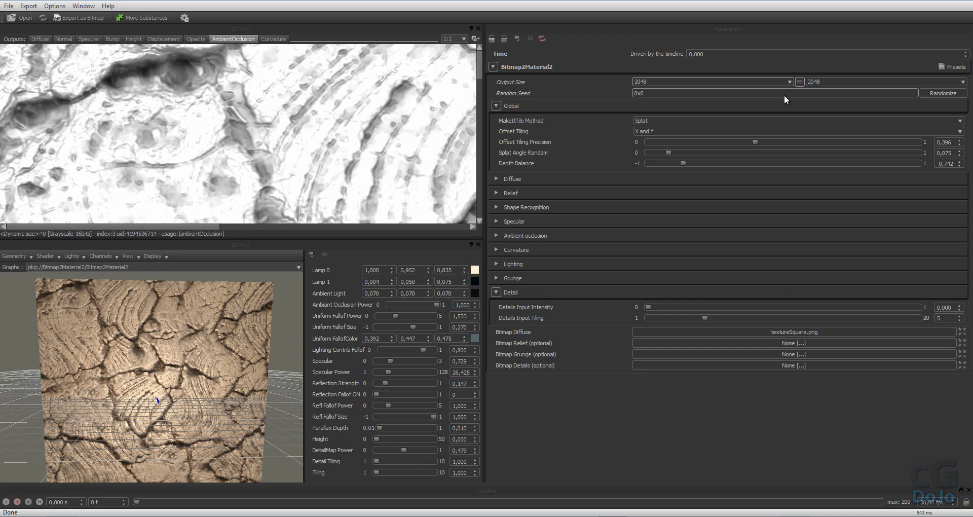
{"action": "left_click", "coordinate": [675, 83]}
{"action": "left_click", "coordinate": [674, 152]}
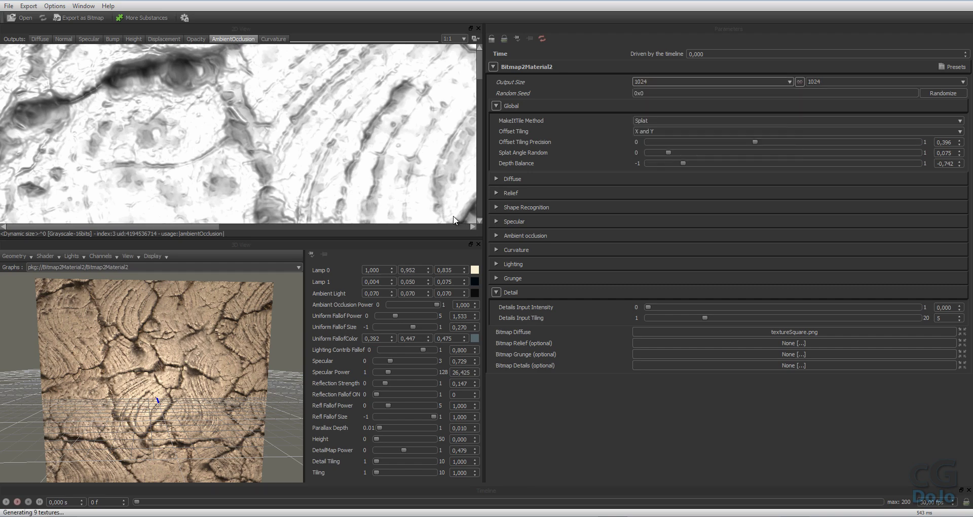
{"action": "mouse_move", "coordinate": [205, 375]}
{"action": "left_mouse_down"}
{"action": "mouse_move", "coordinate": [139, 361]}
{"action": "mouse_move", "coordinate": [138, 333]}
{"action": "mouse_move", "coordinate": [181, 376]}
{"action": "mouse_move", "coordinate": [214, 366]}
{"action": "mouse_move", "coordinate": [197, 366]}
{"action": "left_mouse_up"}
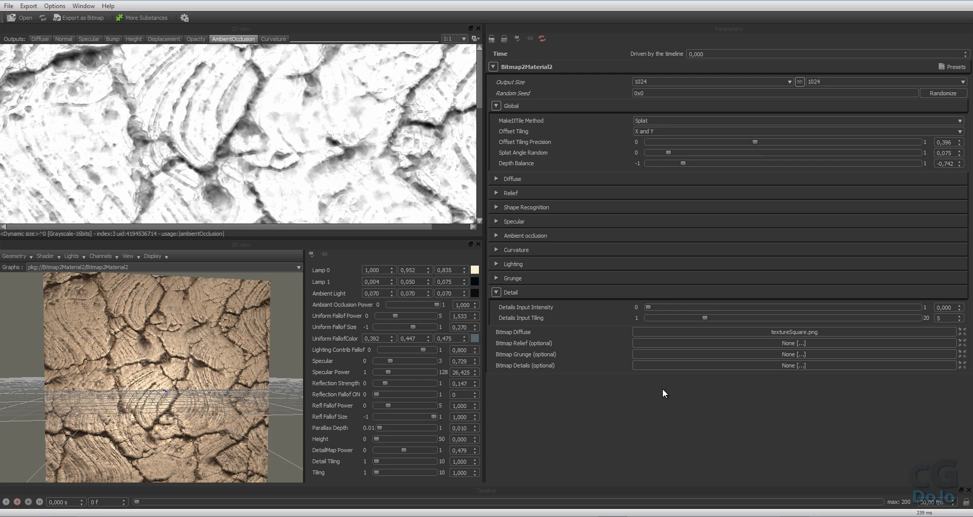
Open the Render animation as Bitmap(s) export dialog
{"action": "left_click", "coordinate": [80, 18]}
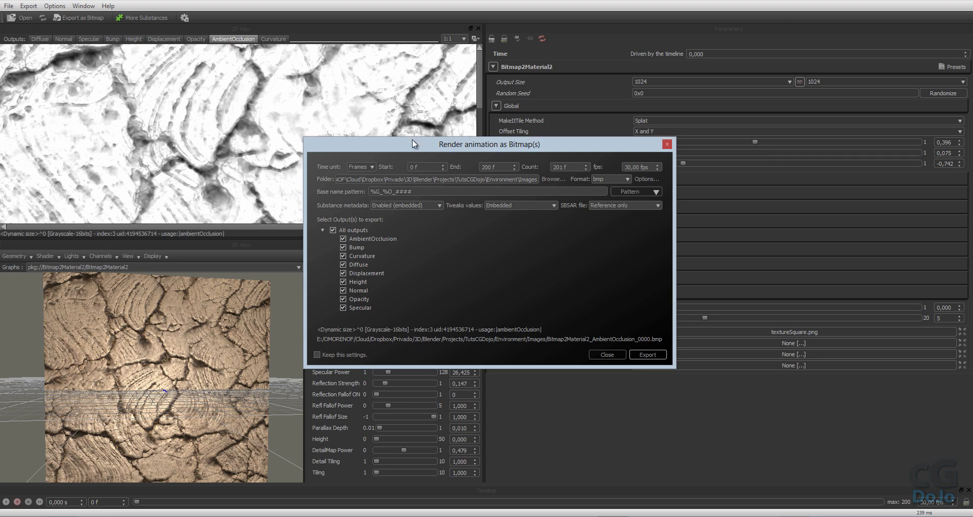
Close the bitmap export dialog and reopen it from Export > Export as Bitmap..
{"action": "left_click_drag", "start_coordinate": [461, 146], "coordinate": [423, 142]}
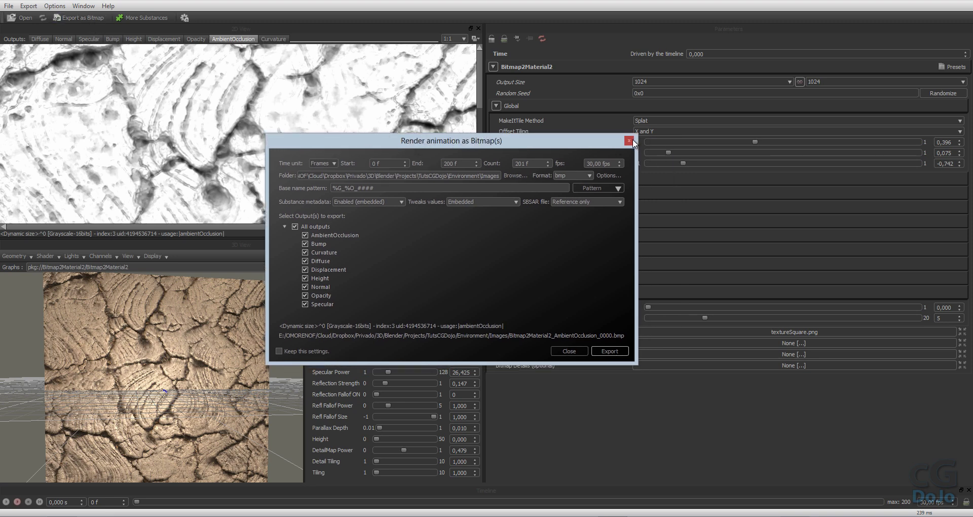
{"action": "left_click", "coordinate": [585, 353]}
{"action": "left_click", "coordinate": [30, 6]}
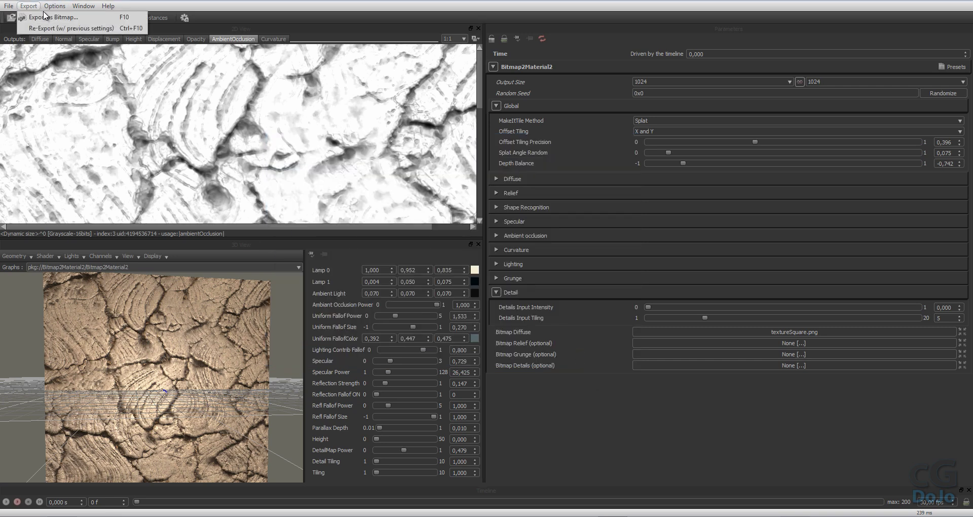
{"action": "left_click", "coordinate": [136, 18]}
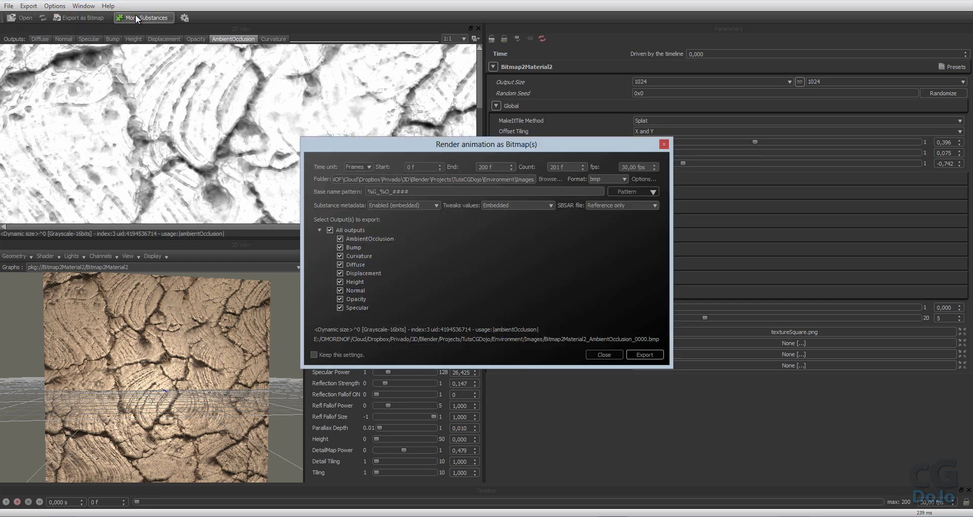
{"action": "left_click_drag", "start_coordinate": [389, 148], "coordinate": [410, 151]}
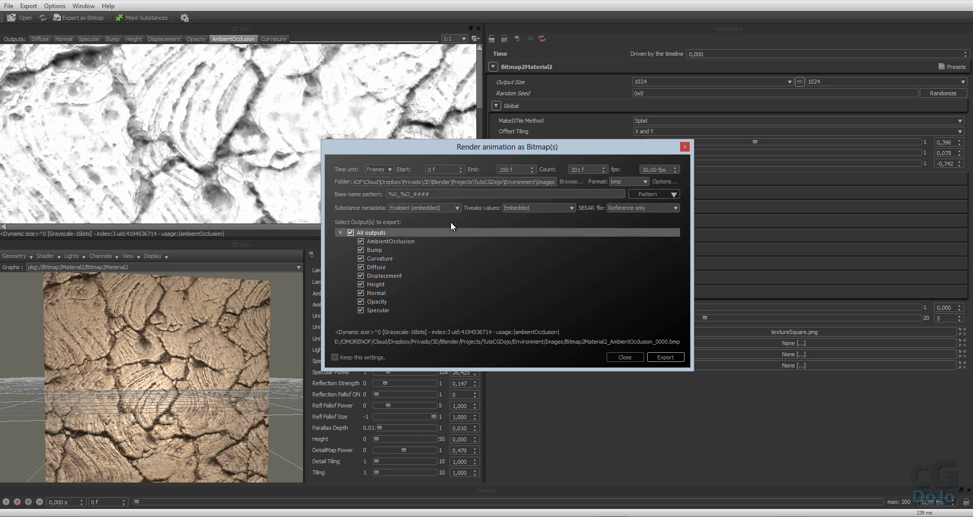
Keep the time unit on Frames and set the End frame to 0 f
{"action": "left_click", "coordinate": [385, 170]}
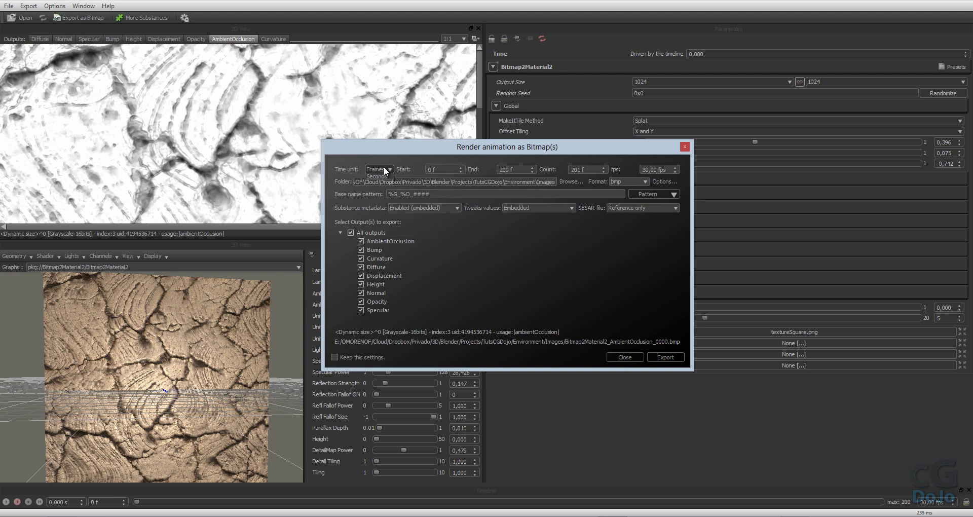
{"action": "left_click", "coordinate": [391, 159]}
{"action": "left_click", "coordinate": [514, 170]}
{"action": "double_click", "coordinate": [514, 170]}
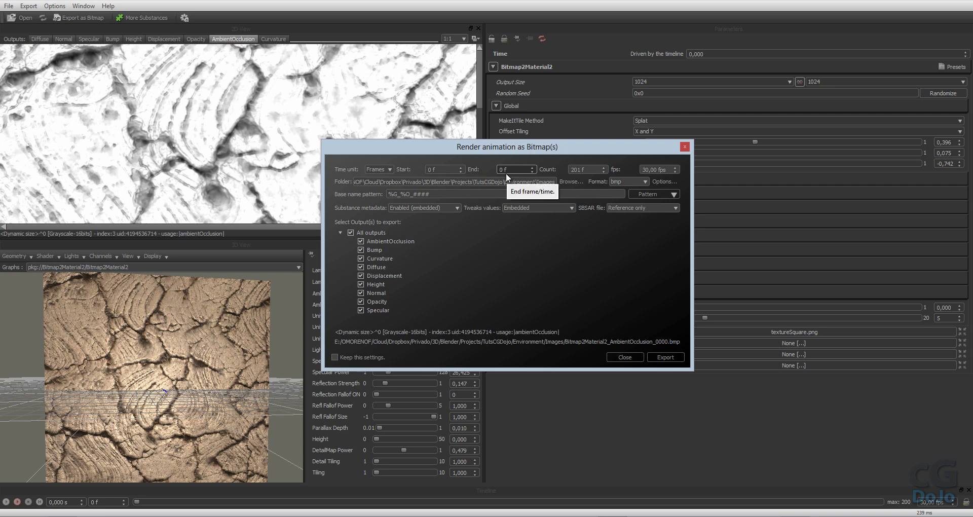
{"action": "left_click_drag", "start_coordinate": [535, 146], "coordinate": [527, 144]}
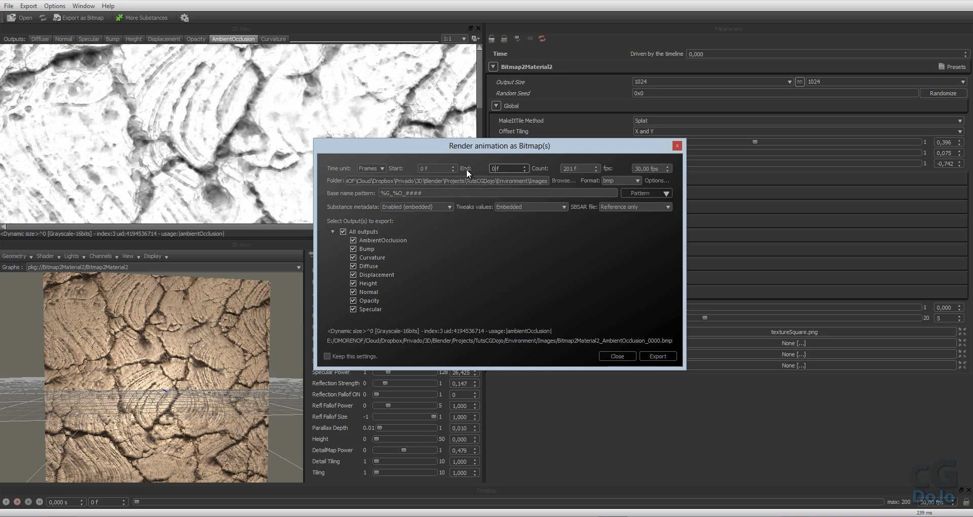
Set Count to 1 and the base name pattern to crackedFloor%O
{"action": "triple_click", "coordinate": [569, 169]}
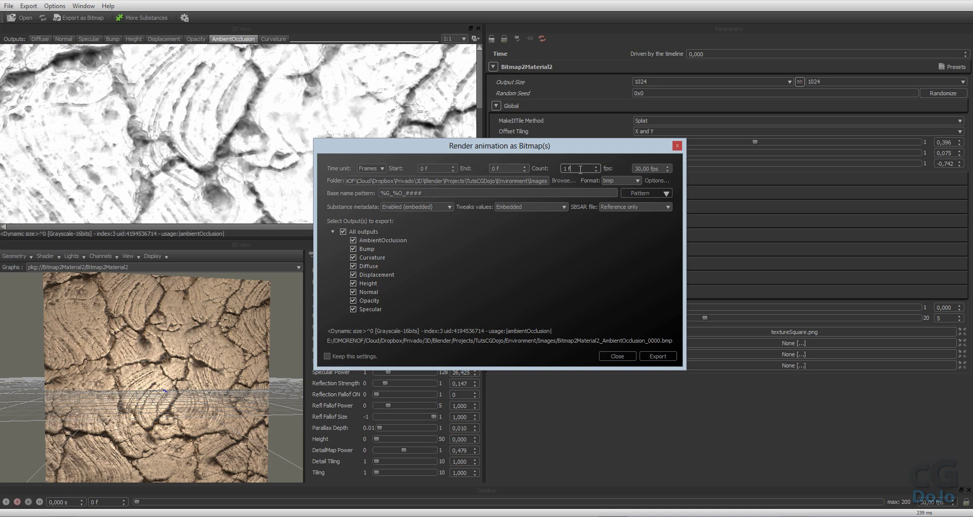
{"action": "type", "text": "1"}
{"action": "key", "text": "Return"}
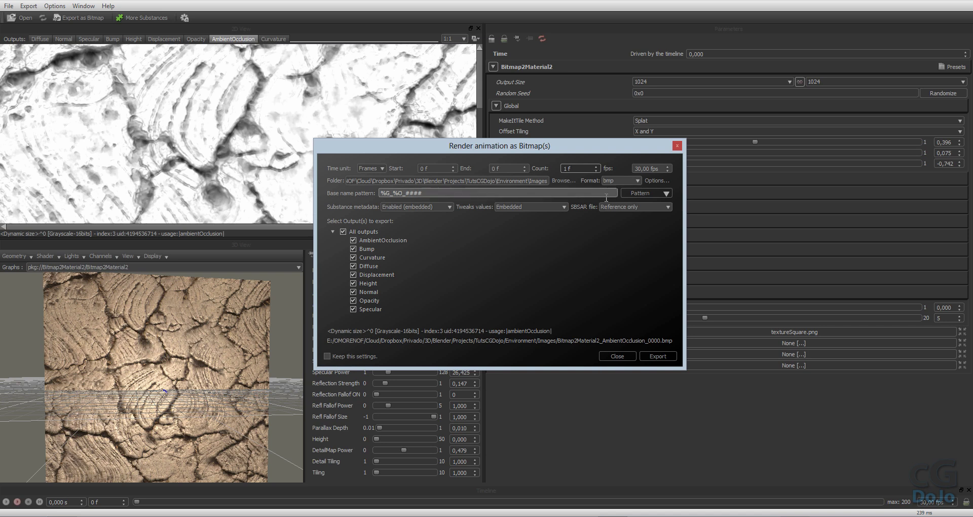
{"action": "left_click_drag", "start_coordinate": [609, 192], "coordinate": [340, 193]}
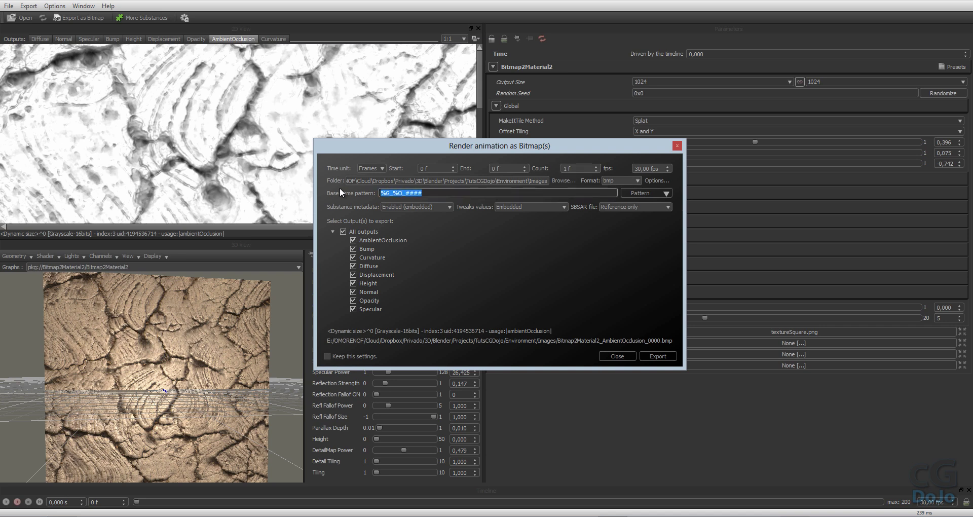
{"action": "key", "text": "BackSpace"}
{"action": "type", "text": "cra"}
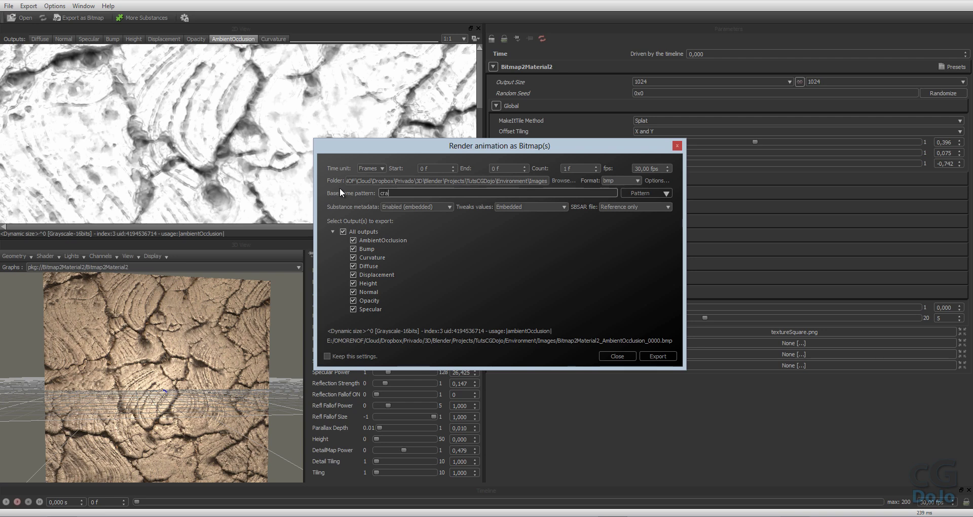
{"action": "type", "text": "ckedFloor"}
{"action": "left_click", "coordinate": [648, 192]}
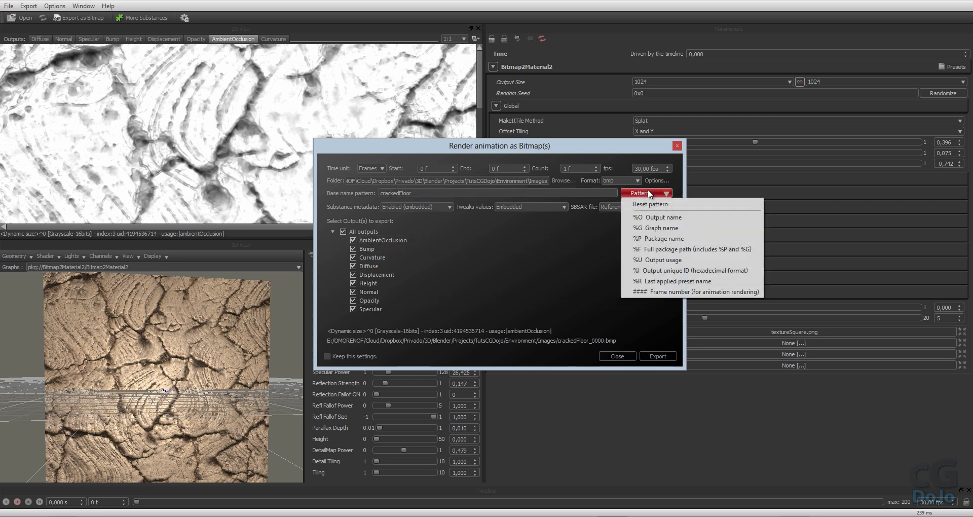
{"action": "left_click", "coordinate": [669, 218]}
Limit the exported outputs to AmbientOcclusion, Diffuse, Normal and Specular
{"action": "left_click", "coordinate": [343, 232]}
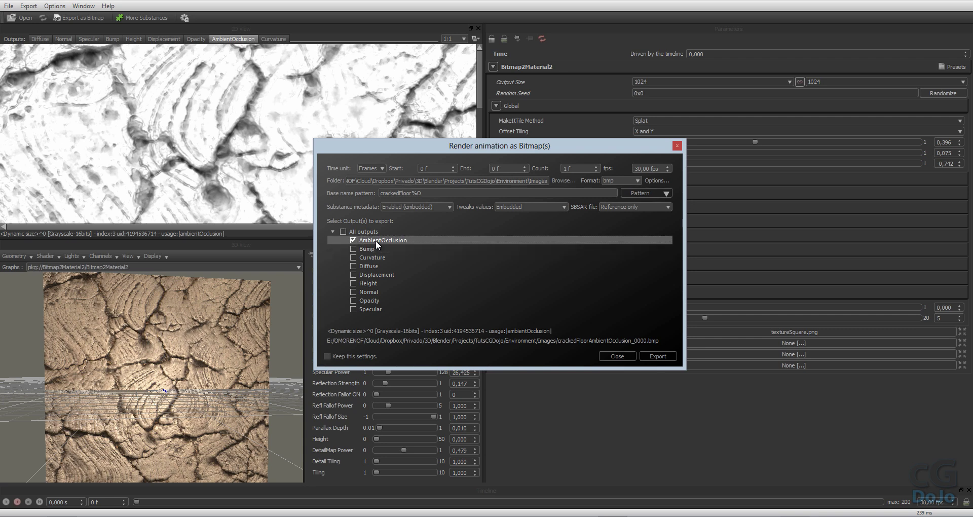
{"action": "left_click", "coordinate": [353, 292]}
{"action": "left_click", "coordinate": [354, 308]}
{"action": "left_click", "coordinate": [355, 266]}
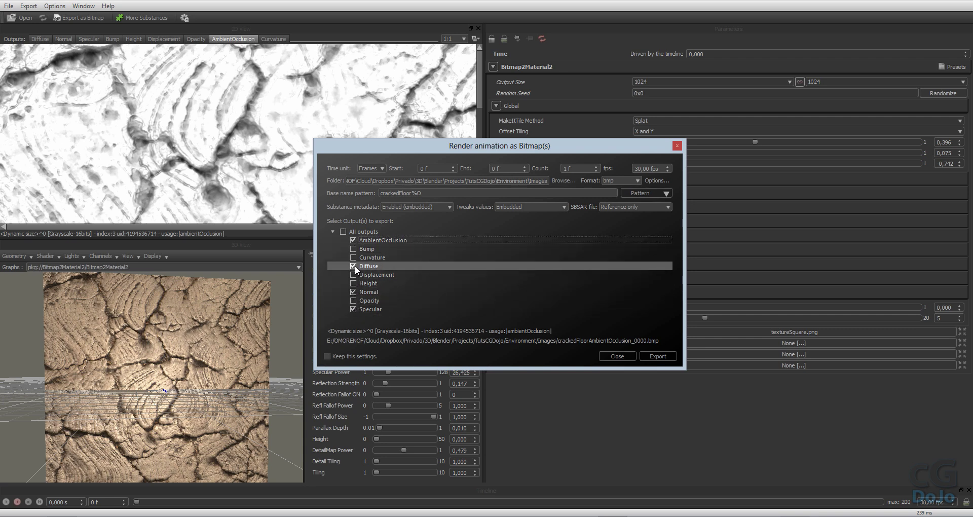
{"action": "left_click_drag", "start_coordinate": [250, 378], "coordinate": [211, 385]}
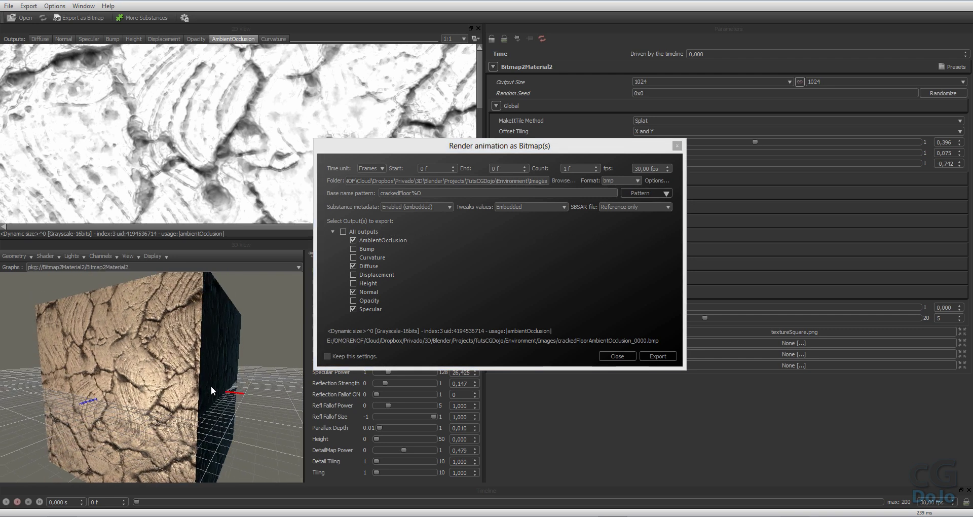
{"action": "scroll", "coordinate": [211, 385], "scroll_direction": "up", "scroll_amount": 5}
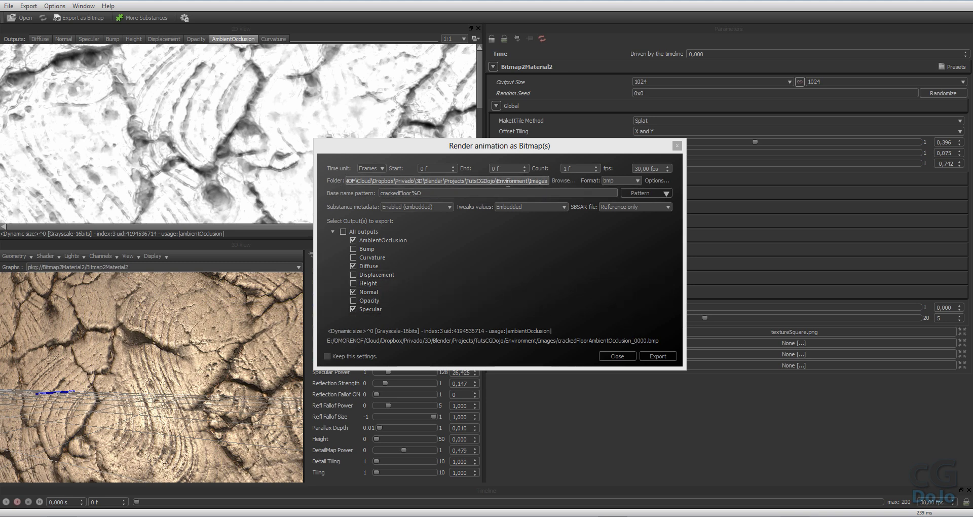
Keep the current output folder, set the format to jpg, and export the four maps
{"action": "left_click", "coordinate": [563, 181]}
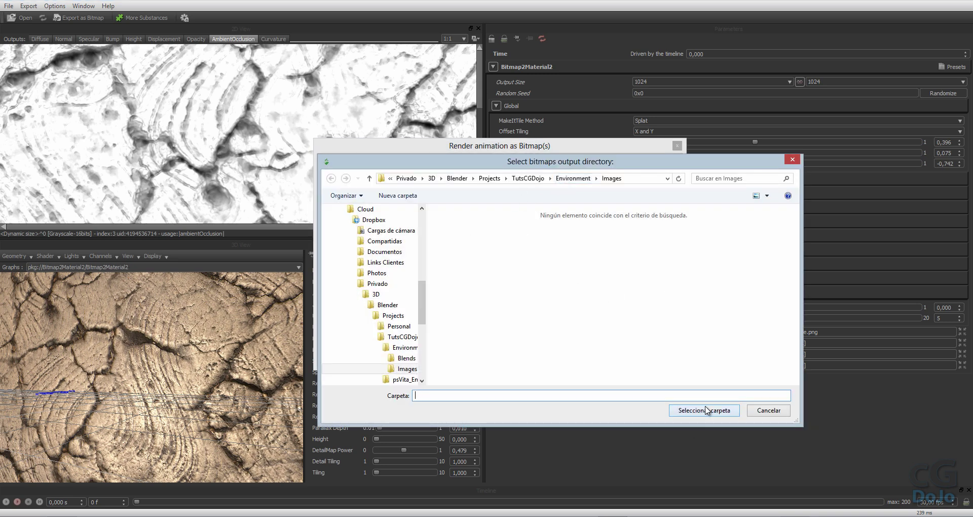
{"action": "left_click", "coordinate": [752, 411]}
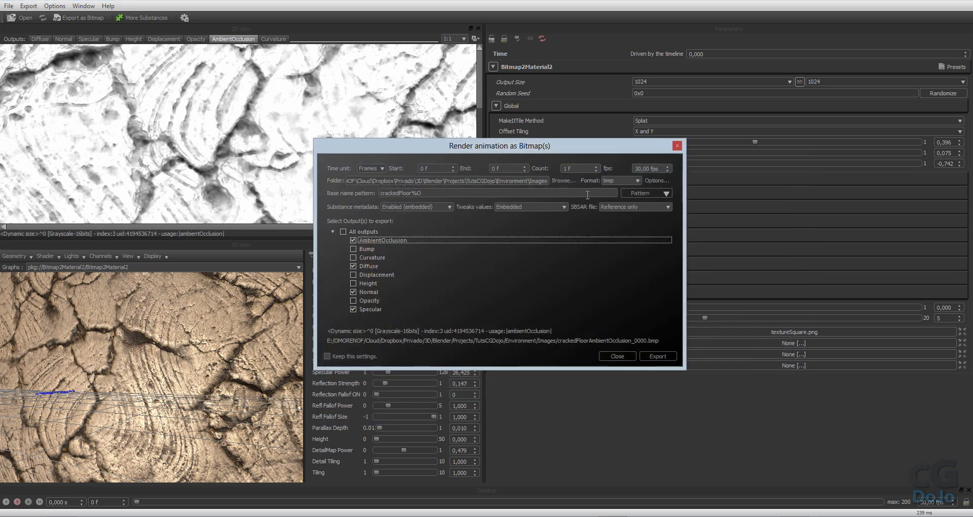
{"action": "left_click", "coordinate": [629, 179]}
{"action": "scroll", "coordinate": [619, 238], "scroll_direction": "down", "scroll_amount": 1}
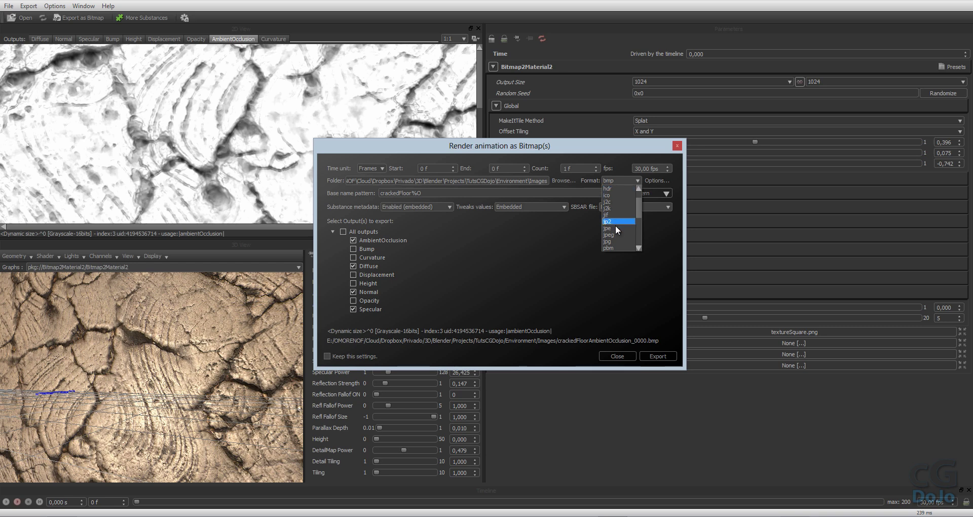
{"action": "scroll", "coordinate": [615, 231], "scroll_direction": "down", "scroll_amount": 4}
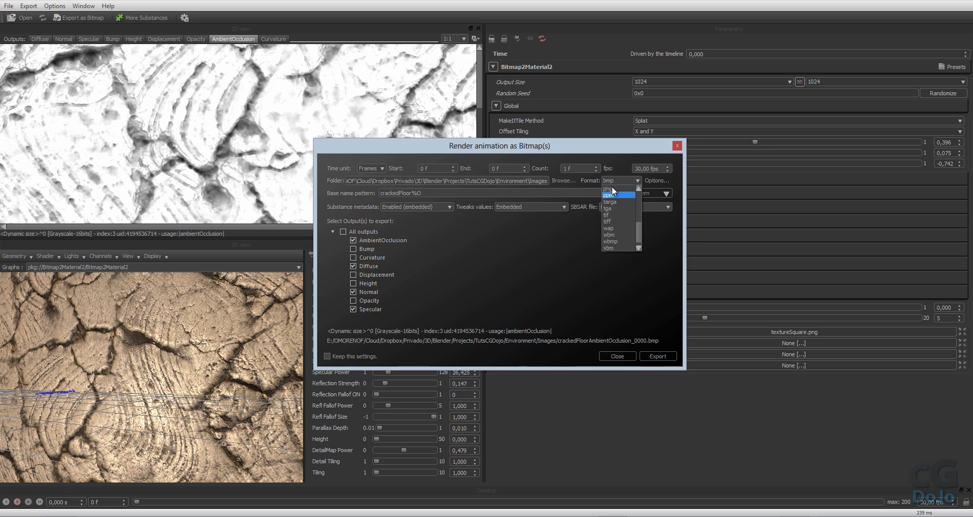
{"action": "scroll", "coordinate": [614, 200], "scroll_direction": "up", "scroll_amount": 3}
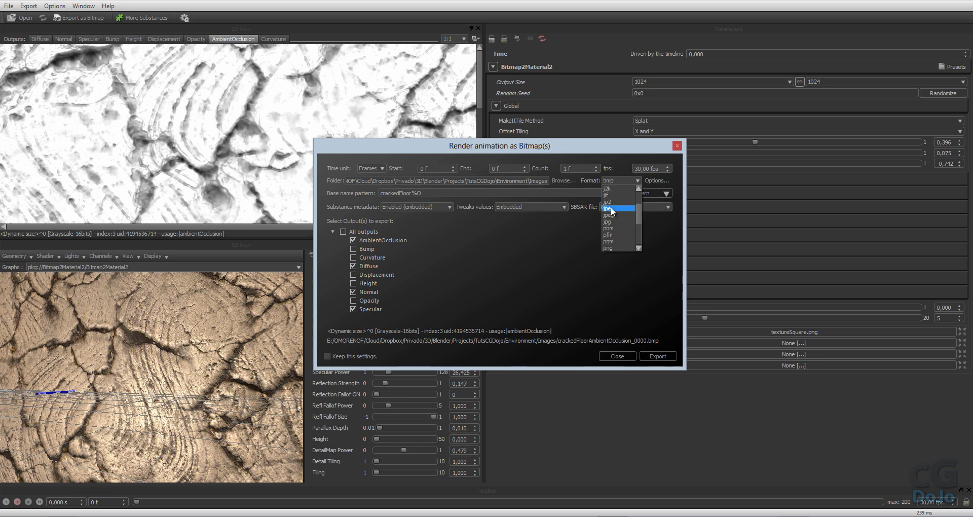
{"action": "left_click", "coordinate": [620, 223]}
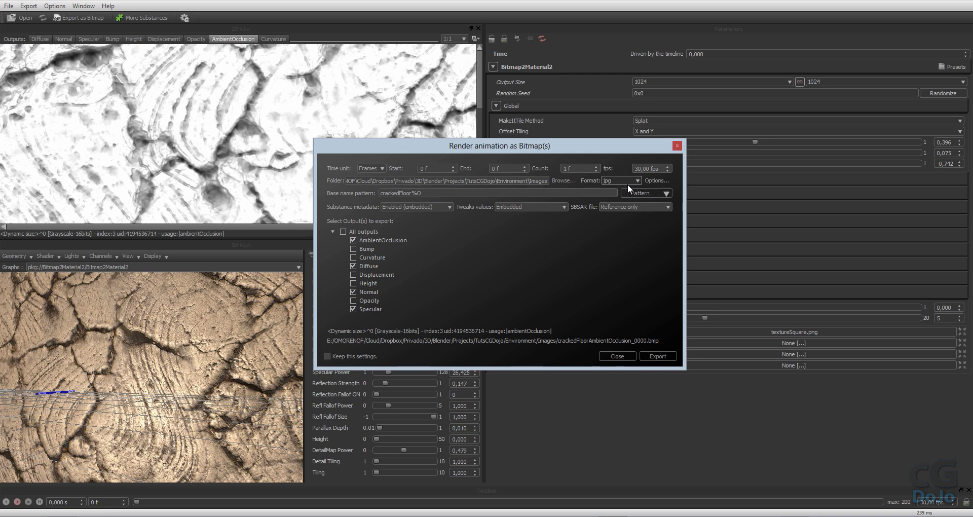
{"action": "left_click", "coordinate": [655, 356]}
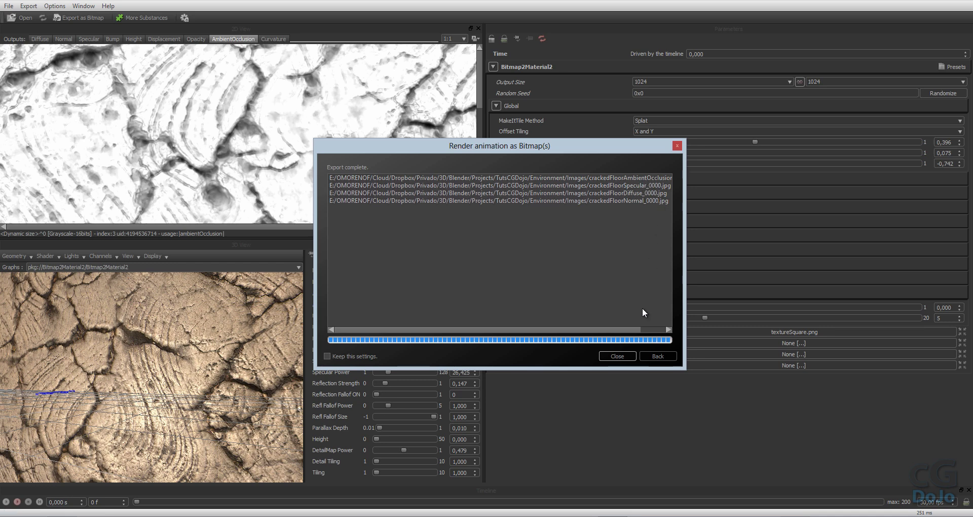
Close the Export complete dialog and collapse the Detail and Global parameter groups
{"action": "left_click", "coordinate": [629, 356]}
{"action": "left_click", "coordinate": [496, 293]}
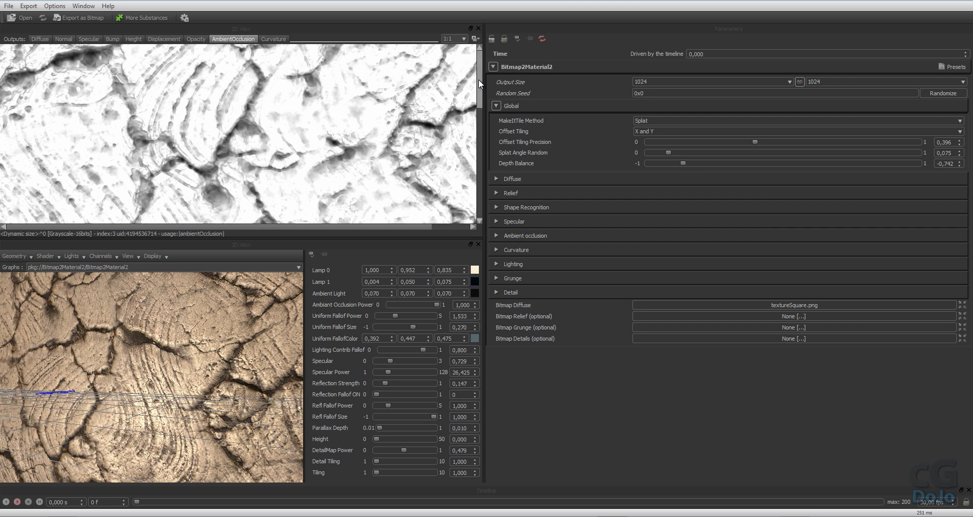
{"action": "left_click", "coordinate": [496, 106]}
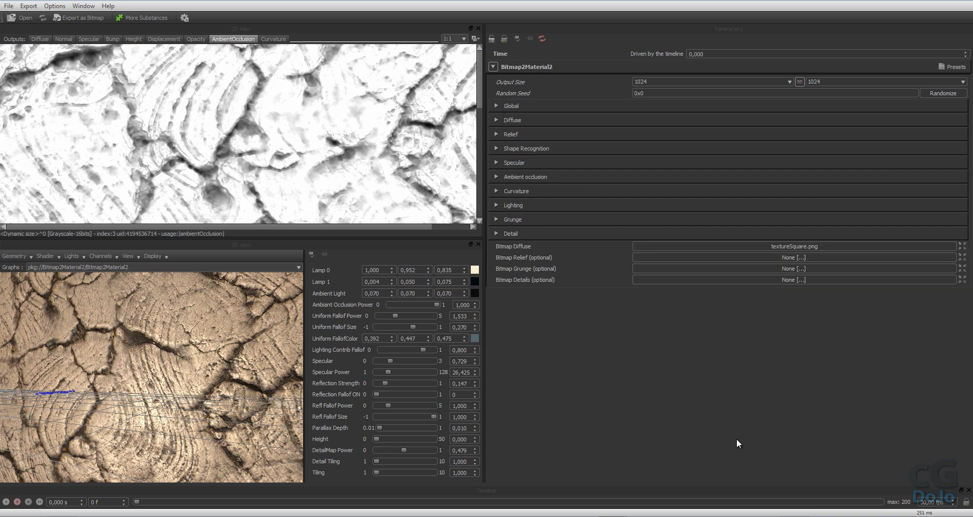